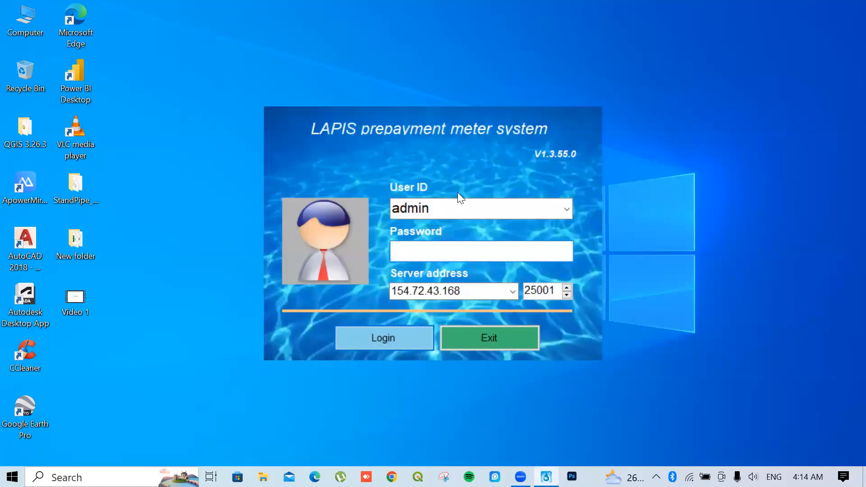
# Log in to the LAPIS prepayment meter system with the account password
pyautogui.write('******')
pyautogui.press('Return')
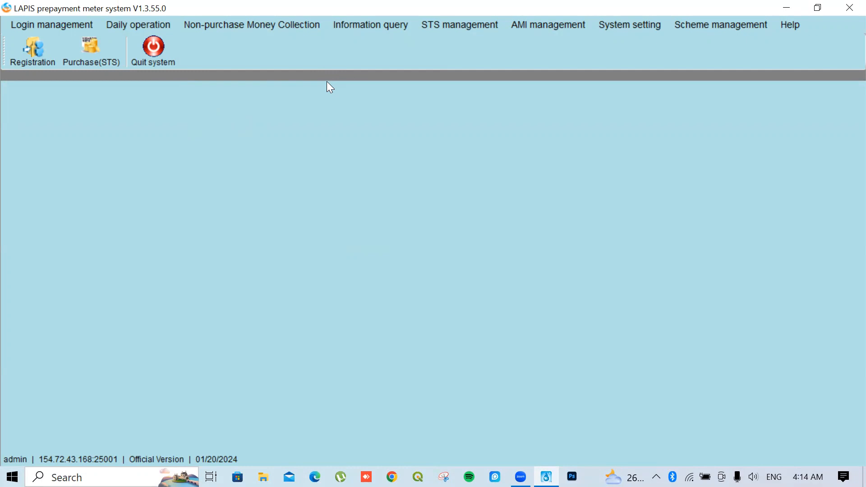
# Go to Daily operation > Customer management > Edit Customer info. in LAPIS
pyautogui.click(135, 27)
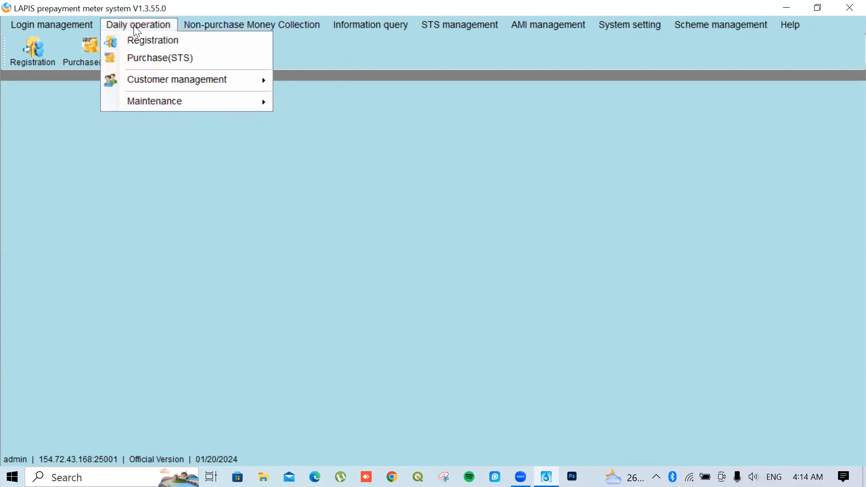
pyautogui.moveTo(175, 75)
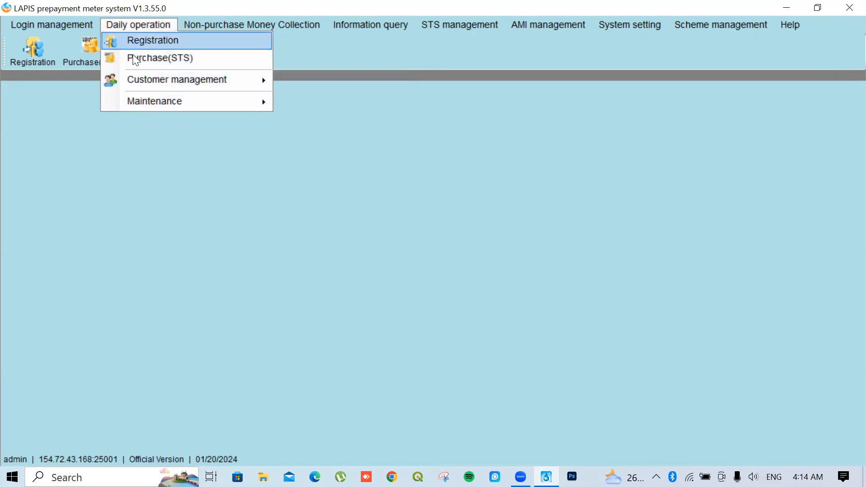
pyautogui.click(392, 47)
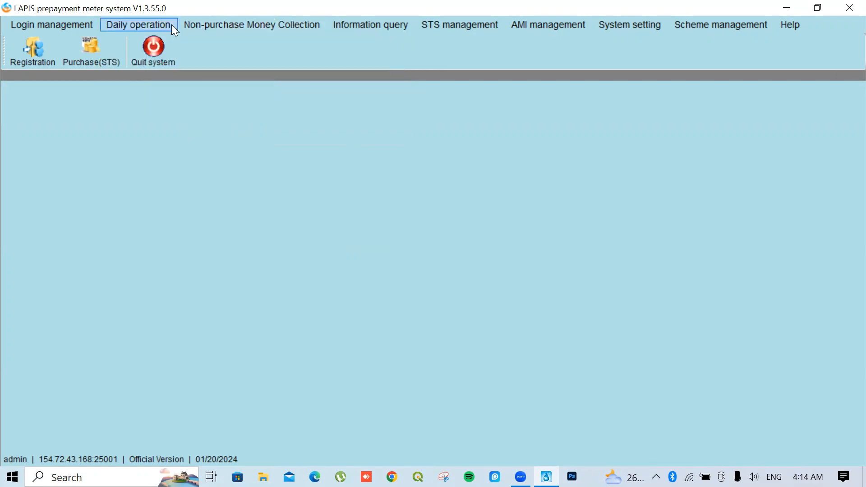
pyautogui.click(172, 24)
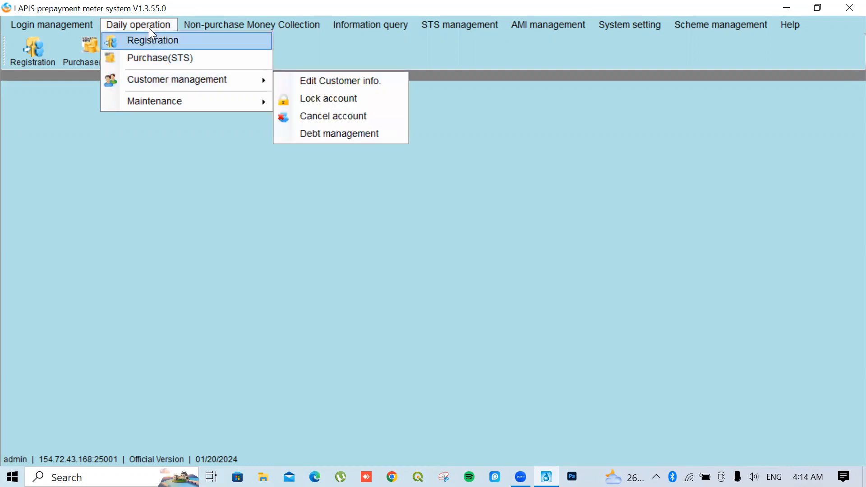
pyautogui.moveTo(164, 80)
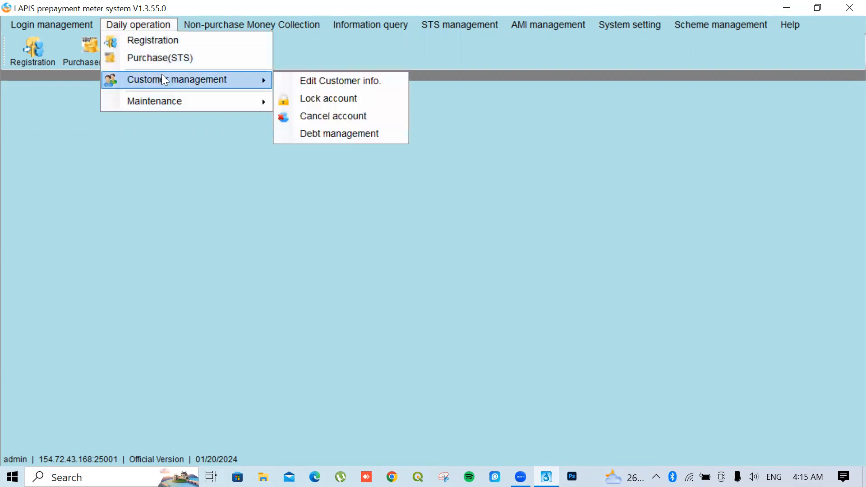
pyautogui.click(307, 82)
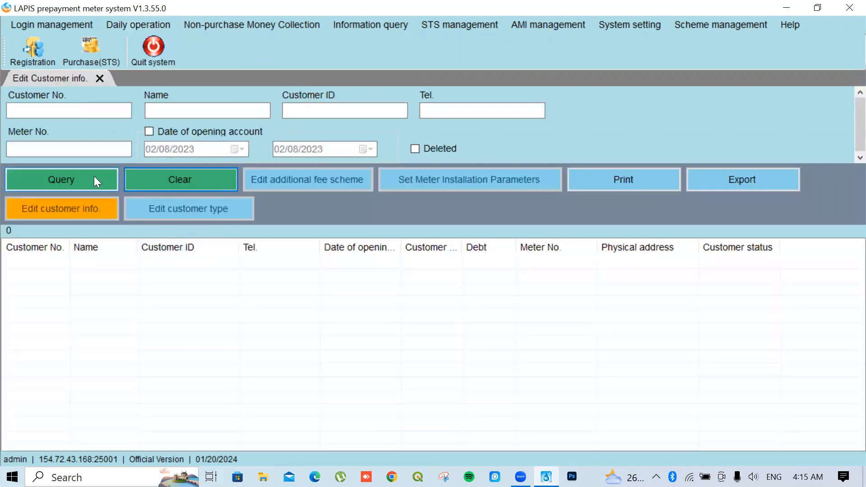
# Query all 327 customer records and scroll down through the customer table
pyautogui.click(83, 176)
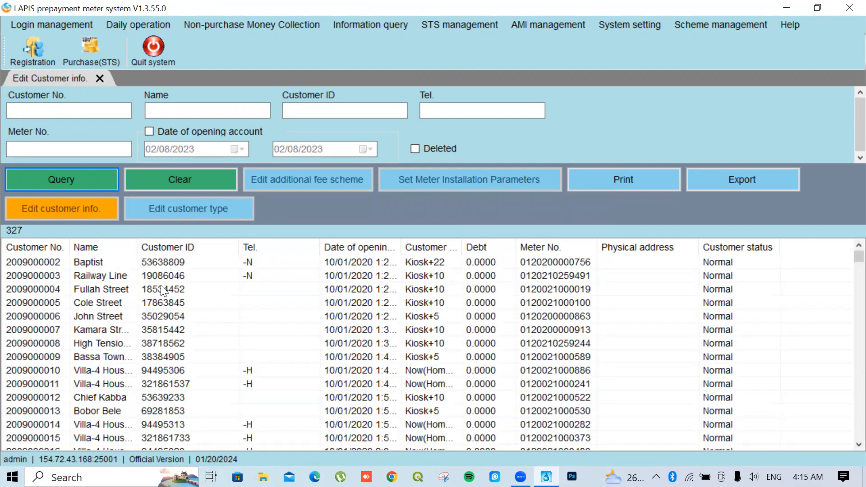
pyautogui.scroll(-8, 179, 289)
pyautogui.scroll(-20, 177, 293)
pyautogui.scroll(-20, 177, 316)
pyautogui.scroll(-4, 177, 317)
pyautogui.scroll(2, 177, 318)
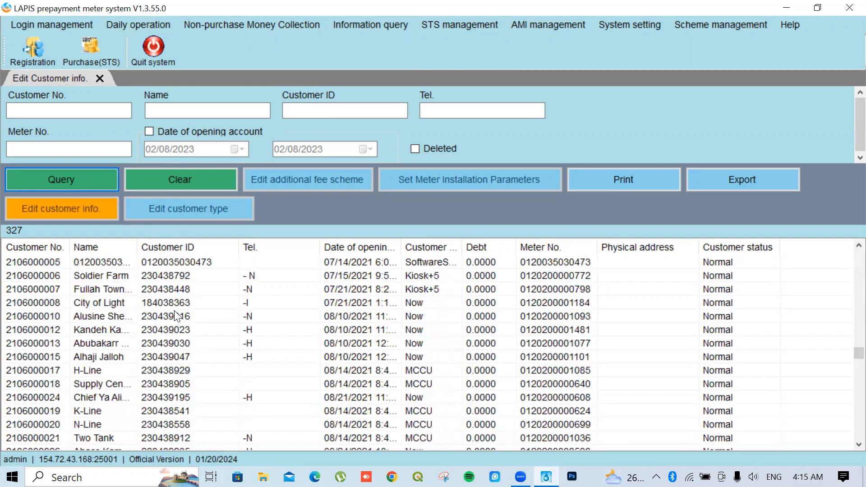
pyautogui.scroll(-1, 170, 301)
pyautogui.scroll(2, 171, 301)
pyautogui.scroll(-8, 171, 302)
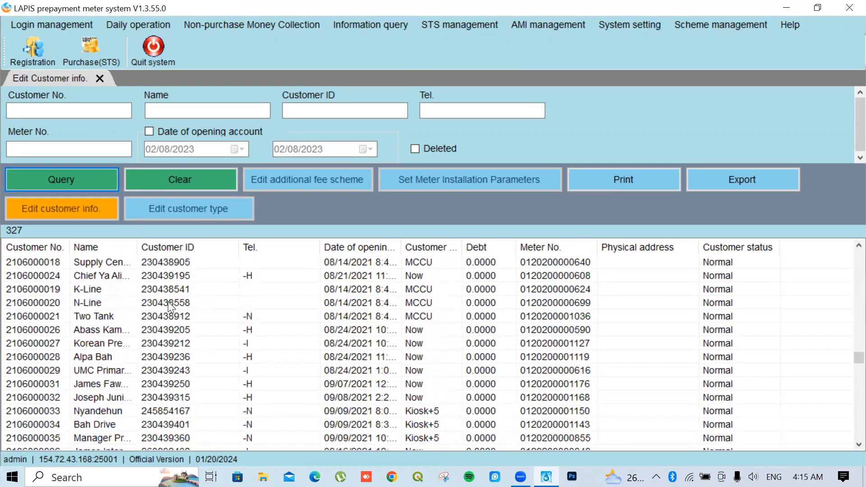
pyautogui.scroll(-2, 169, 306)
pyautogui.scroll(-14, 168, 305)
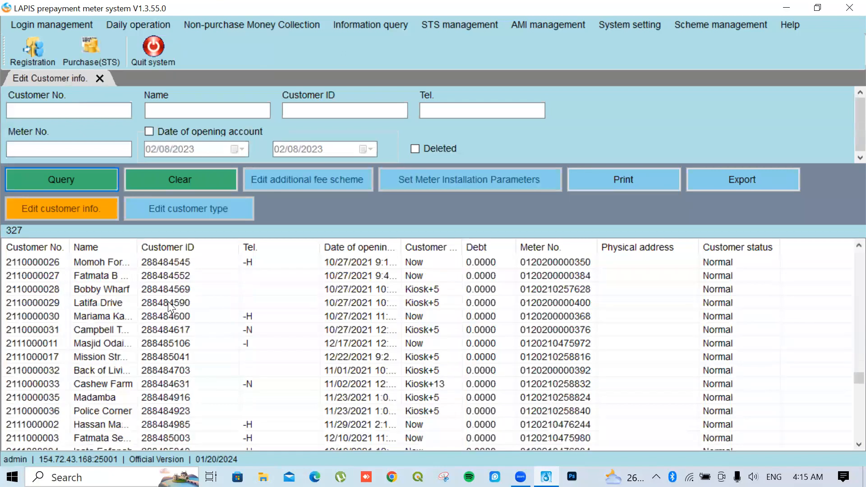
# Scroll back up the customer list and close the Edit Customer info. page
pyautogui.scroll(1, 168, 303)
pyautogui.scroll(1, 167, 303)
pyautogui.scroll(-16, 168, 304)
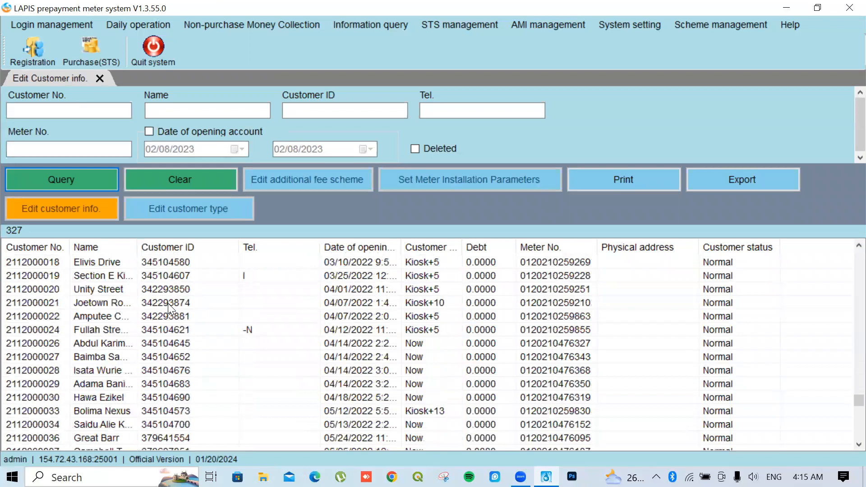
pyautogui.scroll(9, 168, 306)
pyautogui.scroll(16, 165, 309)
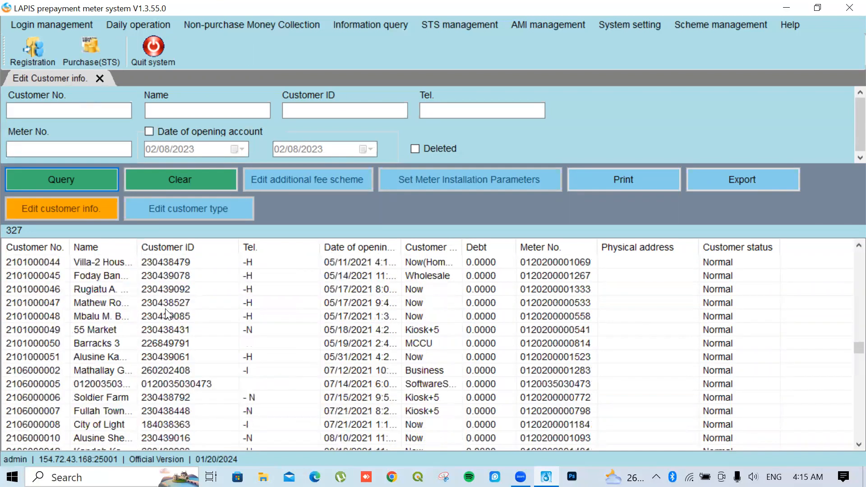
pyautogui.scroll(10, 165, 309)
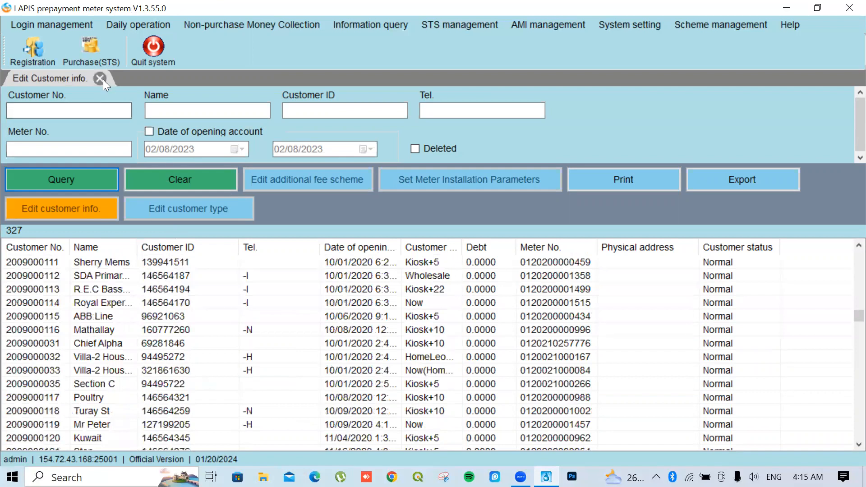
pyautogui.click(100, 79)
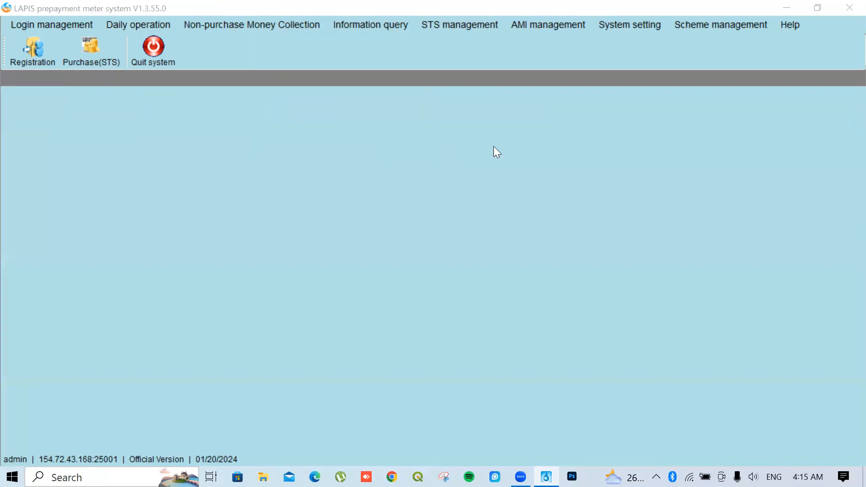
# Open Information query > Trade record and set Trade type to Purchase
pyautogui.click(361, 25)
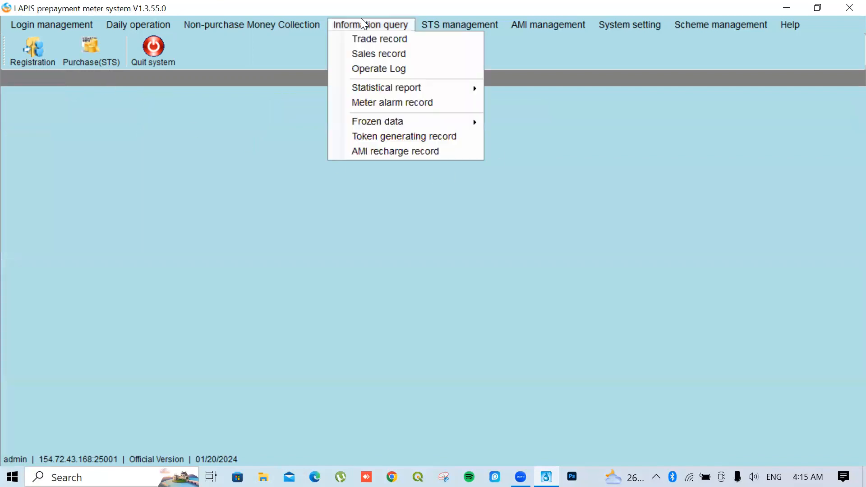
pyautogui.click(378, 39)
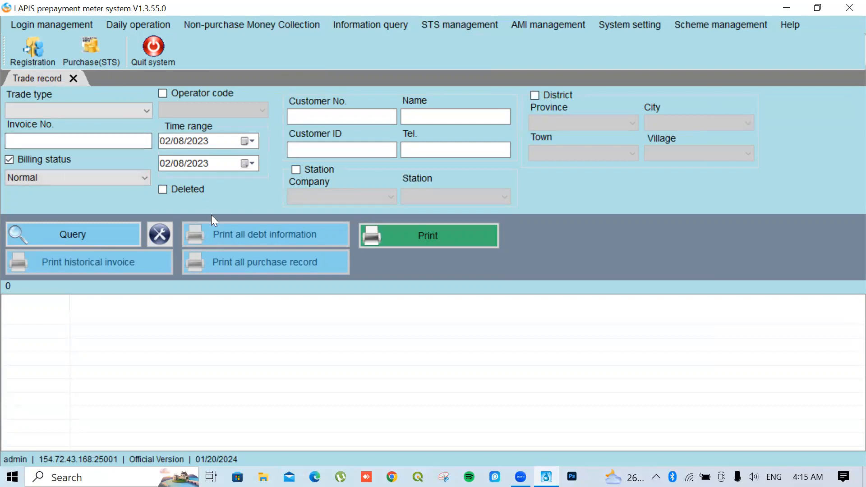
pyautogui.click(117, 107)
pyautogui.click(37, 136)
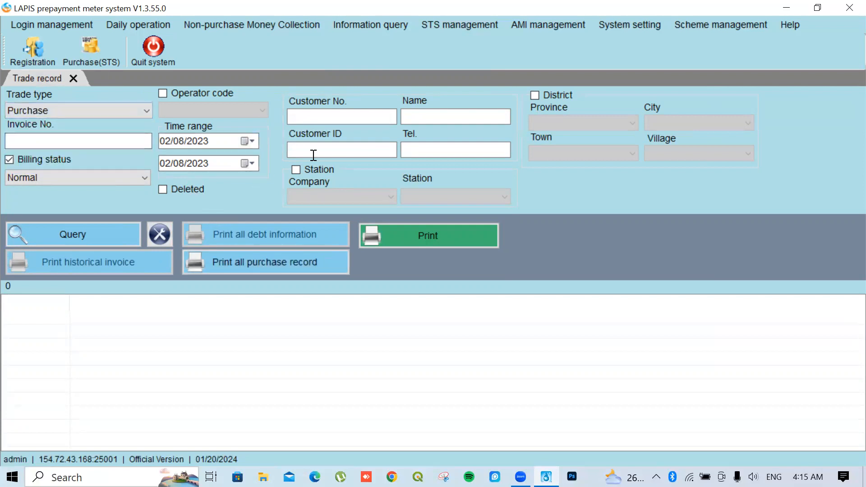
# Set the date range 02/01/2023 to 02/07/2023 and run the purchase query
pyautogui.click(249, 141)
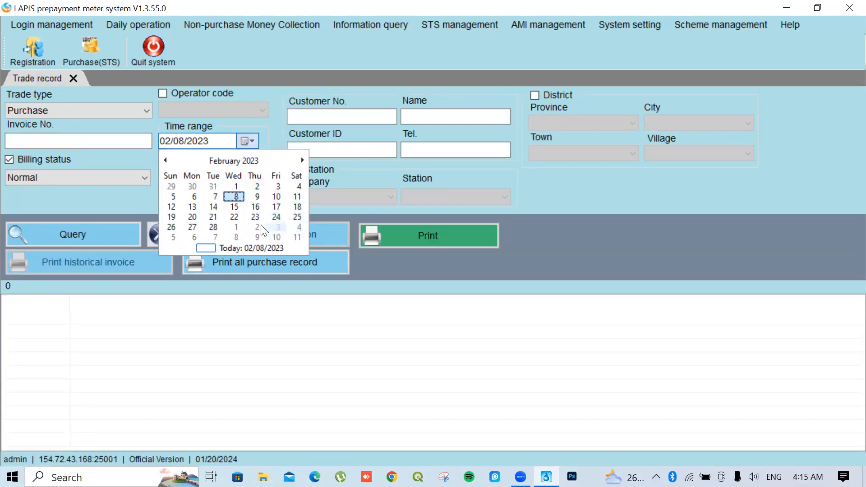
pyautogui.click(235, 183)
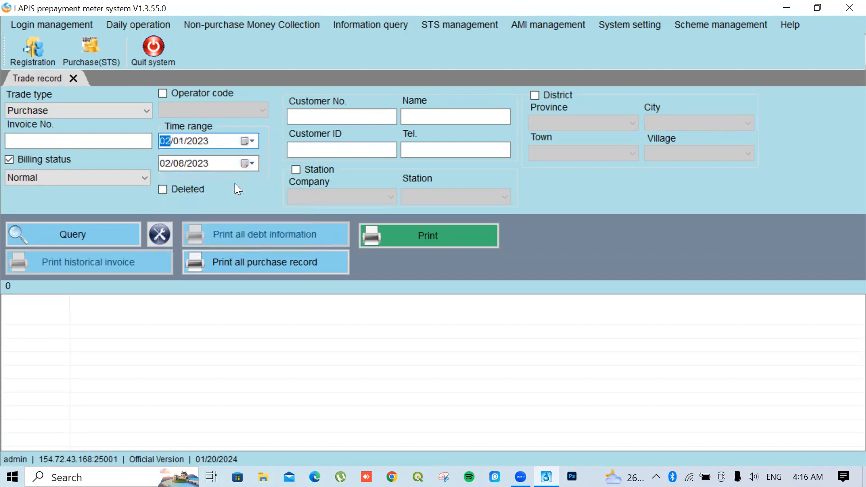
pyautogui.click(252, 164)
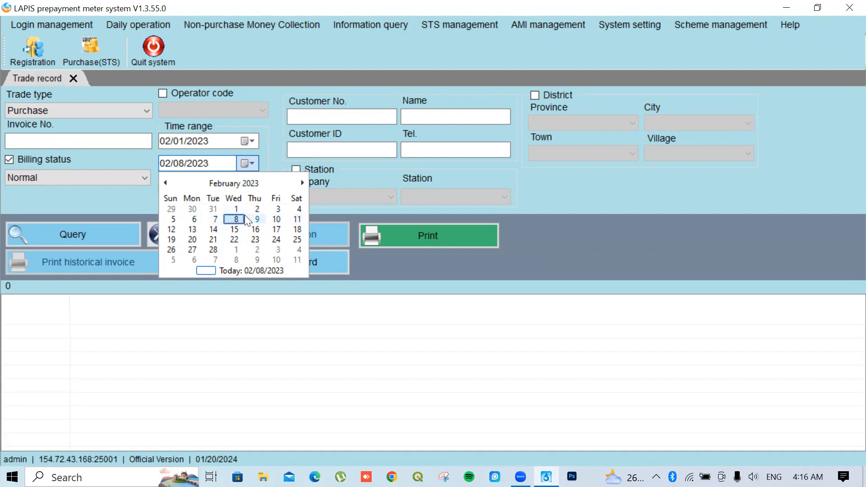
pyautogui.click(216, 220)
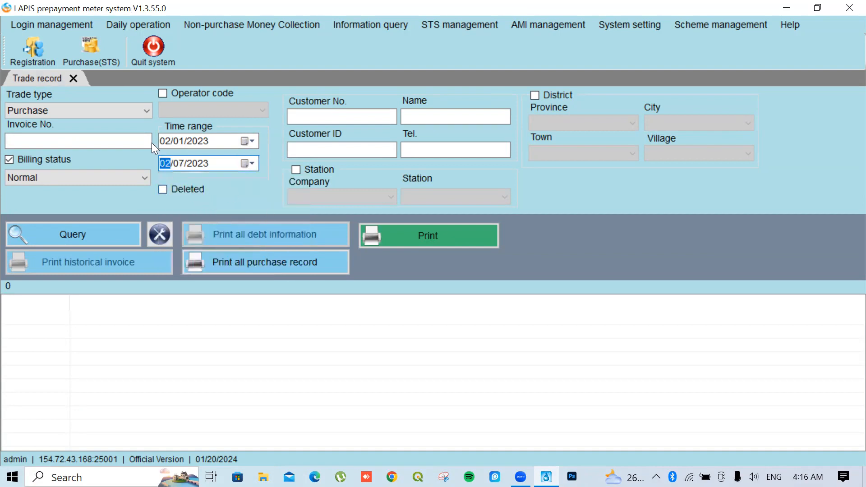
pyautogui.click(89, 241)
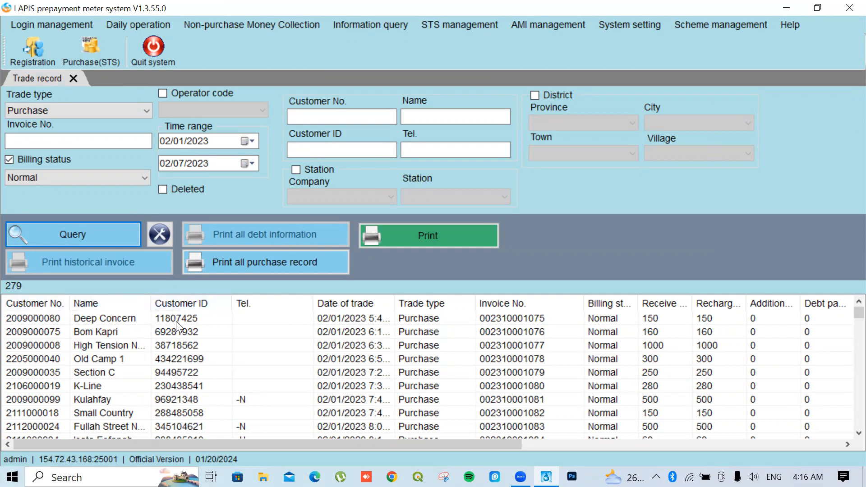
# Widen the Date of trade column and adjust the trade record table to review the 279 purchases
pyautogui.moveTo(181, 443); pyautogui.dragTo(296, 456)
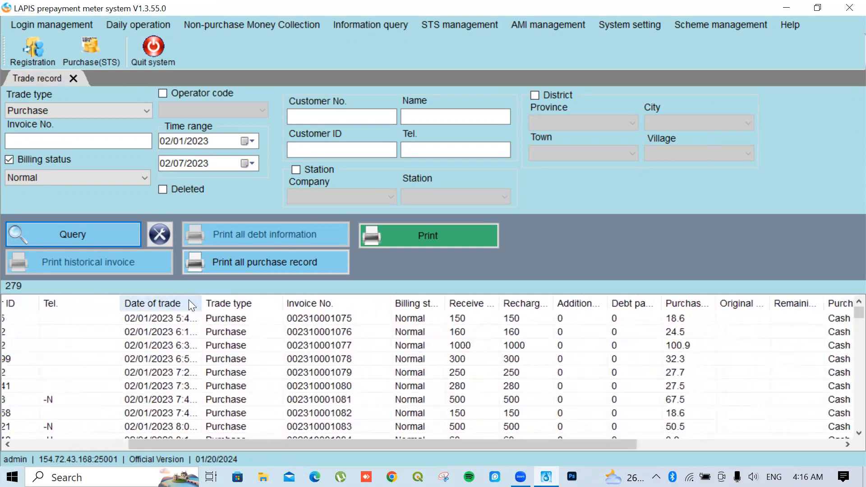
pyautogui.moveTo(200, 299); pyautogui.dragTo(216, 299)
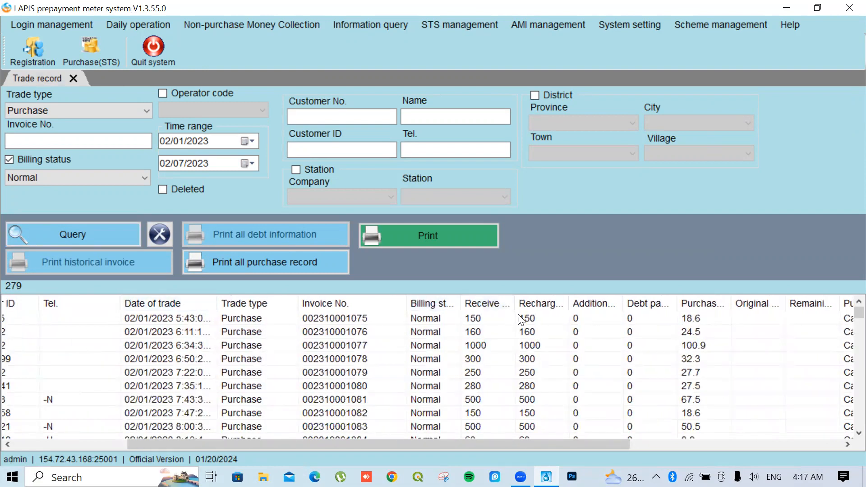
pyautogui.moveTo(543, 444); pyautogui.dragTo(648, 446)
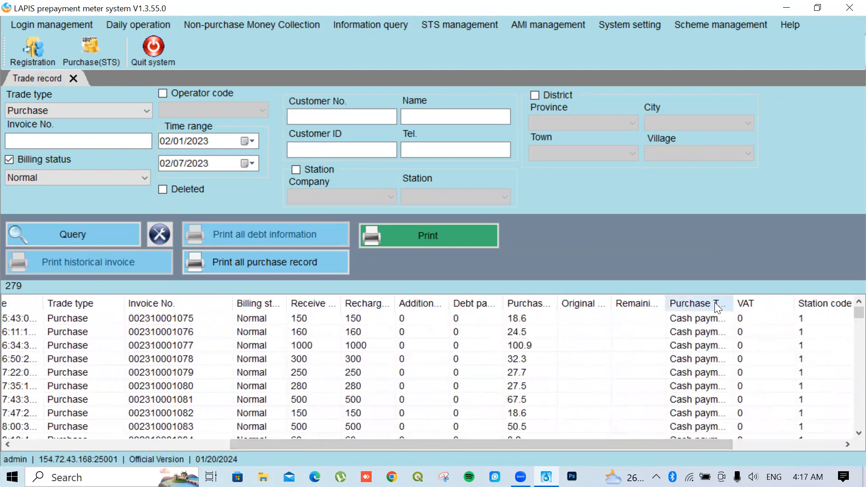
pyautogui.moveTo(639, 444); pyautogui.dragTo(777, 446)
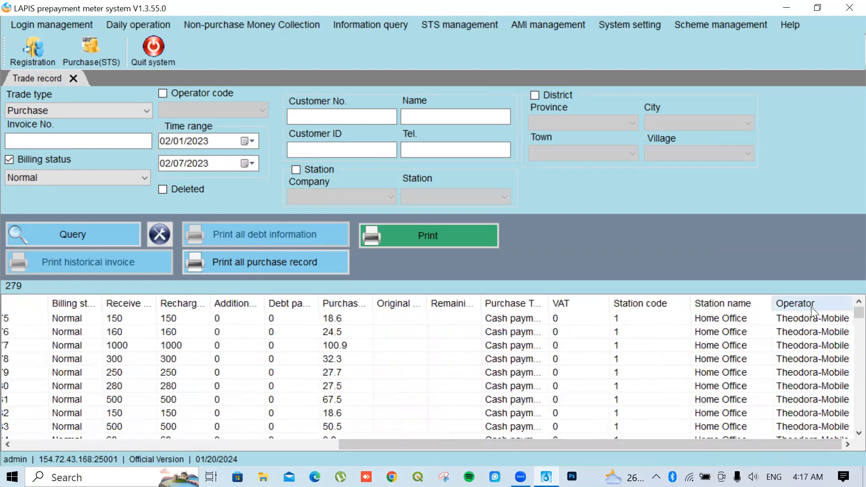
pyautogui.moveTo(659, 443); pyautogui.dragTo(362, 439)
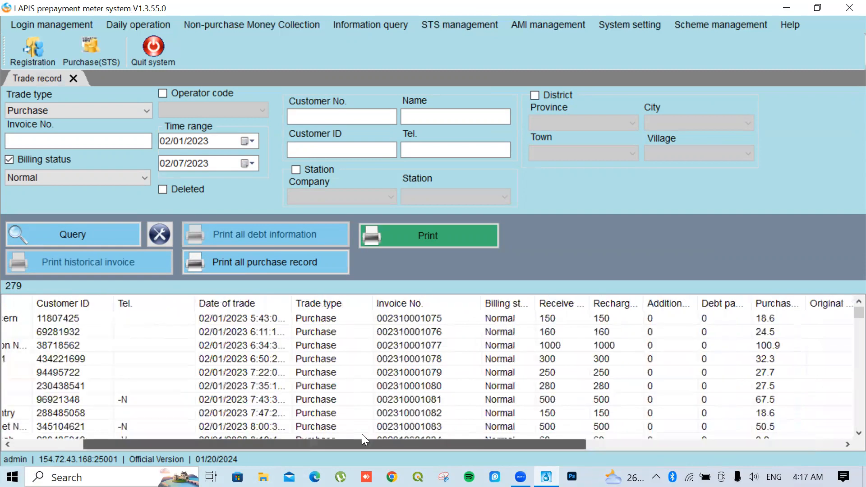
pyautogui.moveTo(228, 451); pyautogui.dragTo(216, 435)
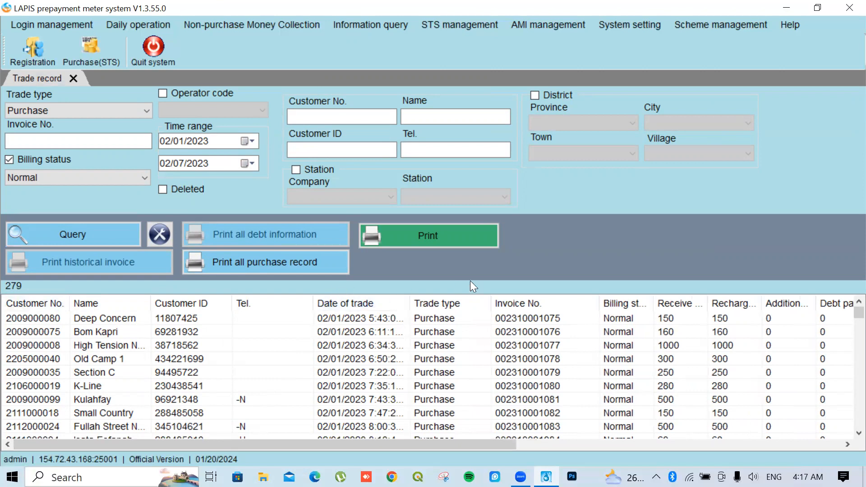
# Preview the purchase report and export all pages as an Excel 2007 file
pyautogui.click(420, 235)
pyautogui.click(413, 236)
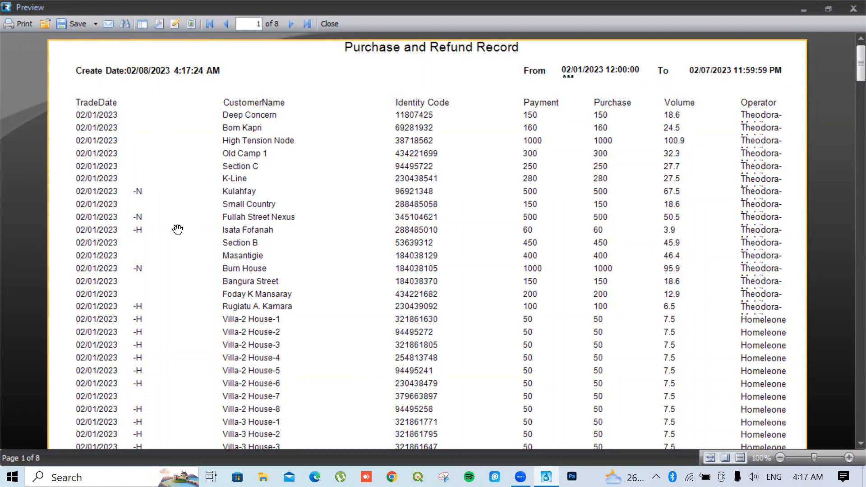
pyautogui.click(84, 25)
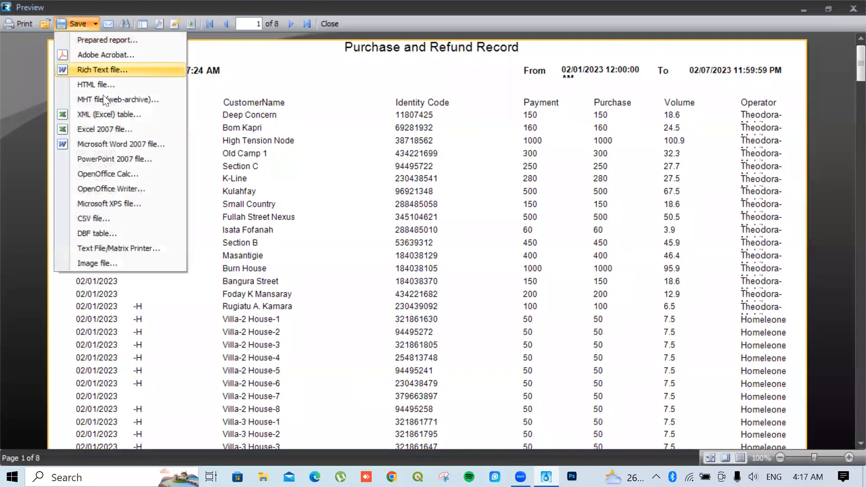
pyautogui.click(103, 129)
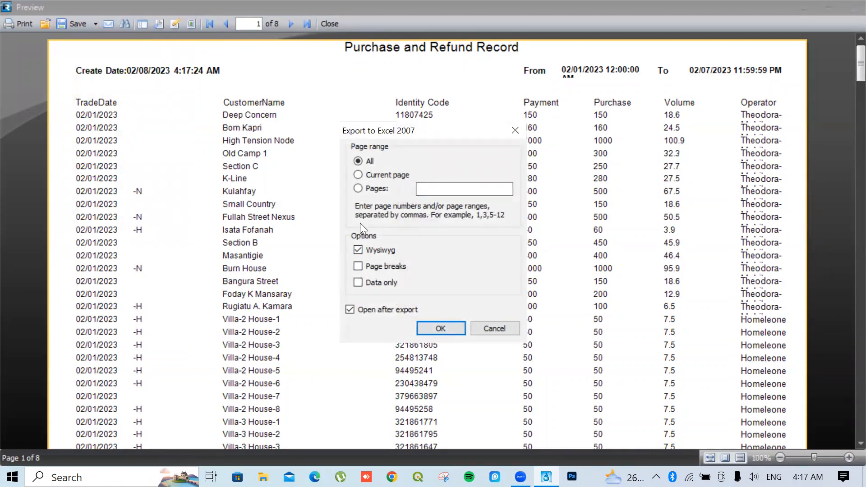
pyautogui.click(438, 329)
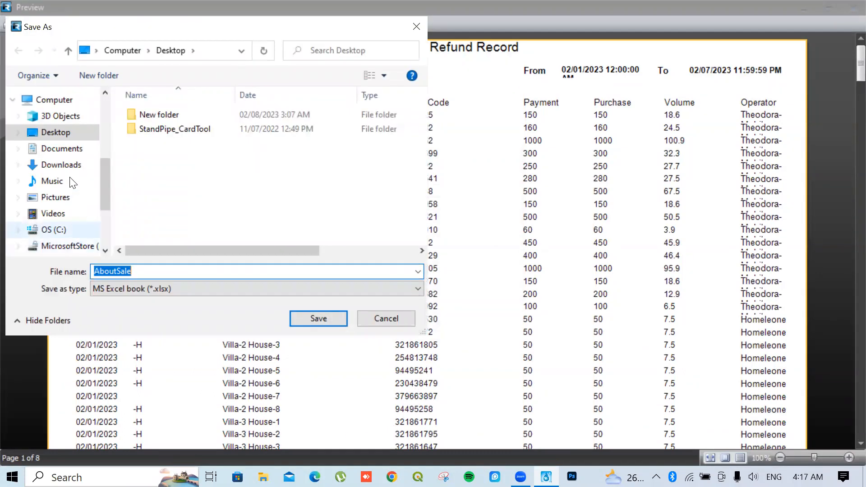
# Save the export as AboutSale on the Desktop, then close the report preview
pyautogui.click(57, 133)
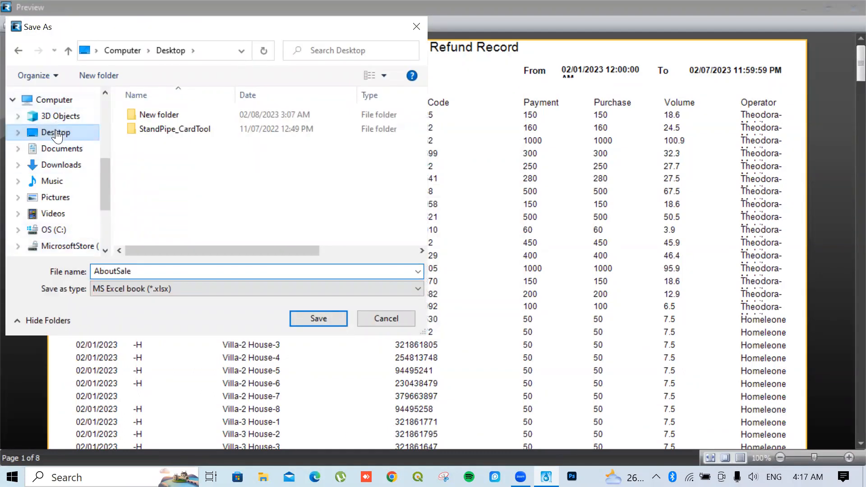
pyautogui.click(318, 318)
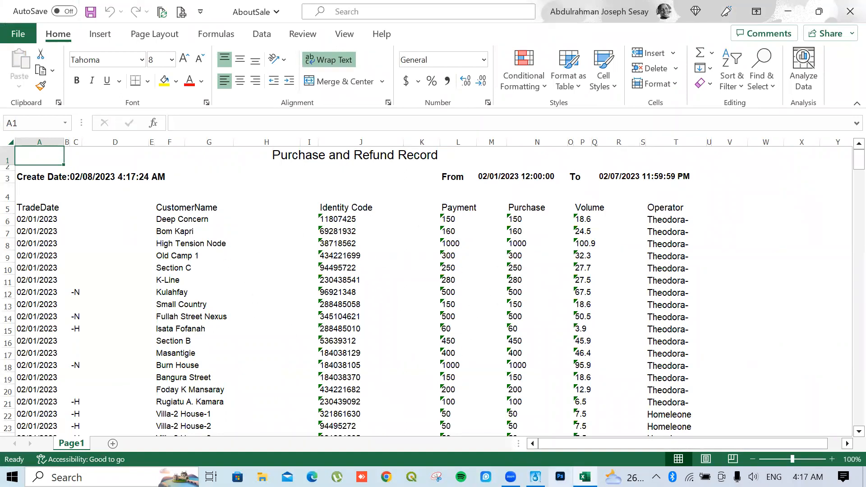
pyautogui.click(536, 477)
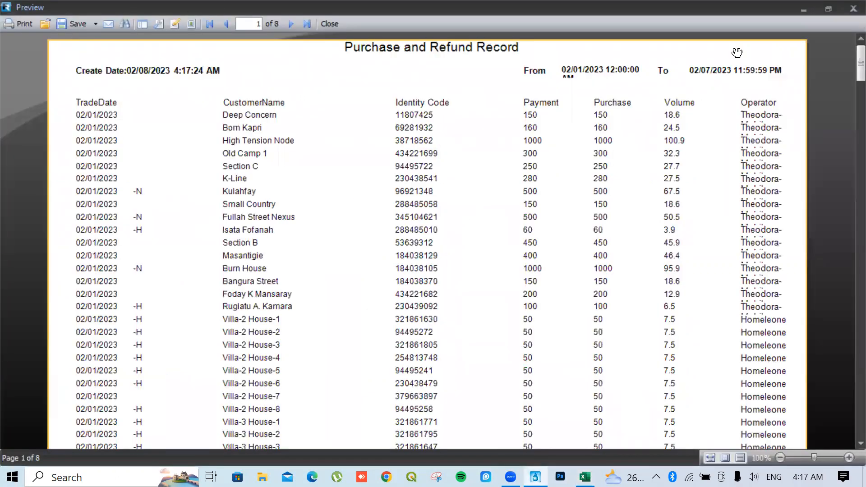
pyautogui.click(850, 8)
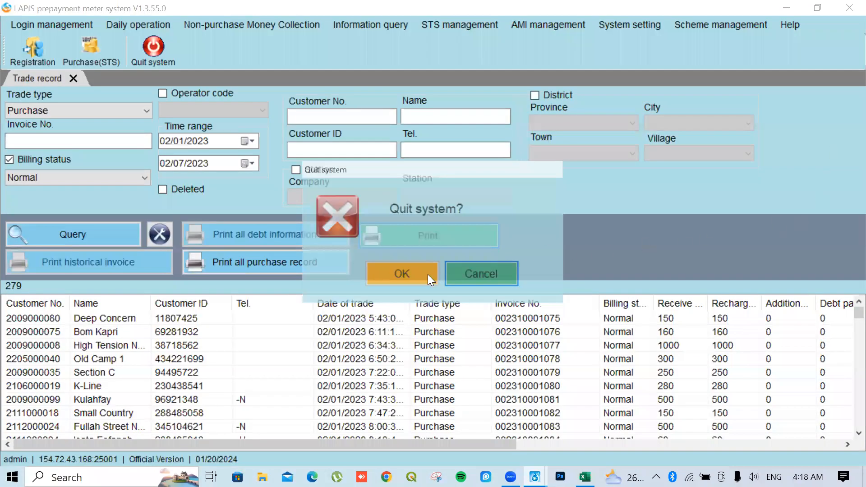
# Confirm quitting the LAPIS meter system
pyautogui.click(428, 274)
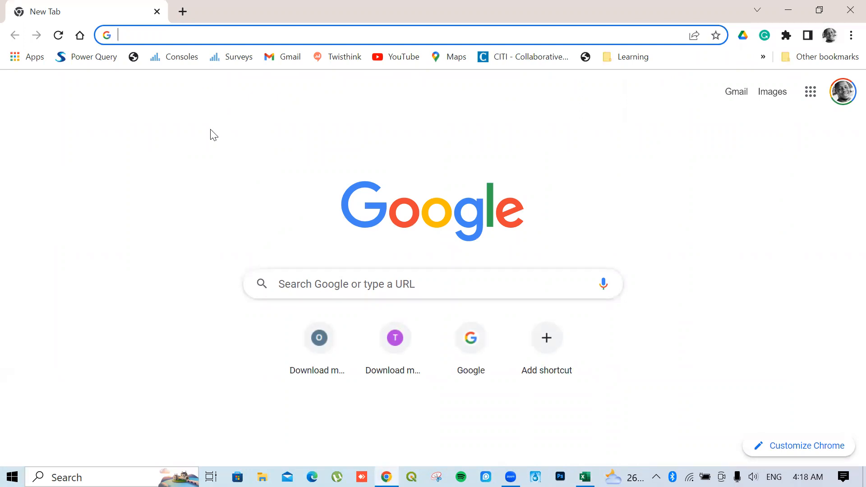
# Load the mWater Portal console at portal.mwater.co in the new Chrome tab
pyautogui.write('pro')
pyautogui.press('BackSpace')
pyautogui.press('BackSpace')
pyautogui.press('BackSpace')
pyautogui.write('portal.')
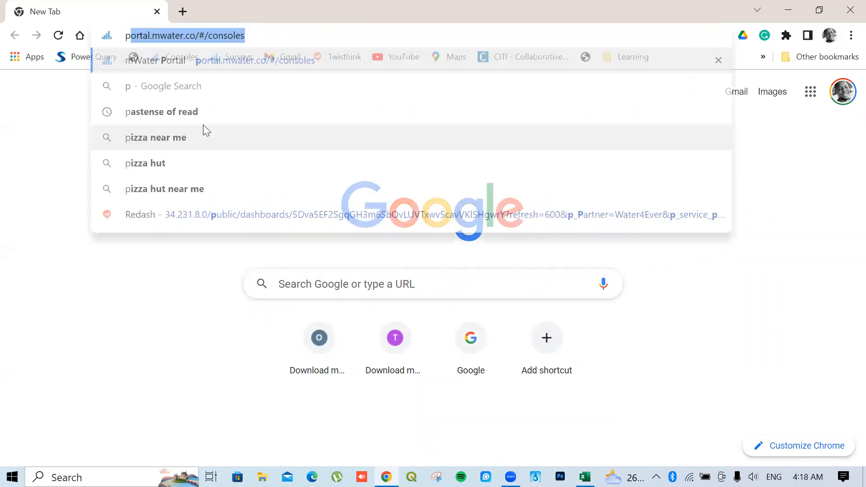
pyautogui.write('mwater.')
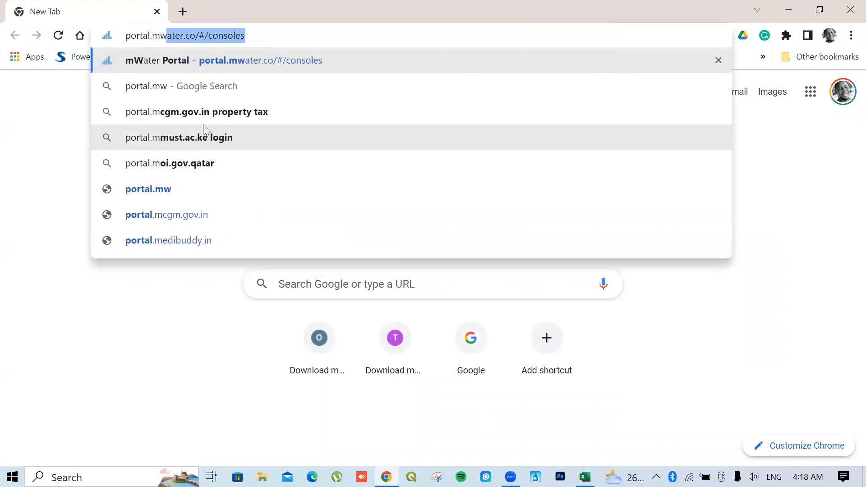
pyautogui.write('co')
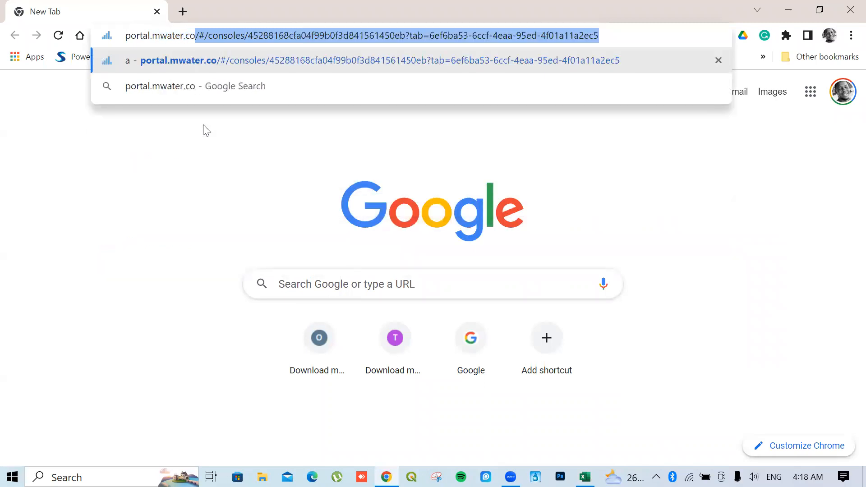
pyautogui.press('Return')
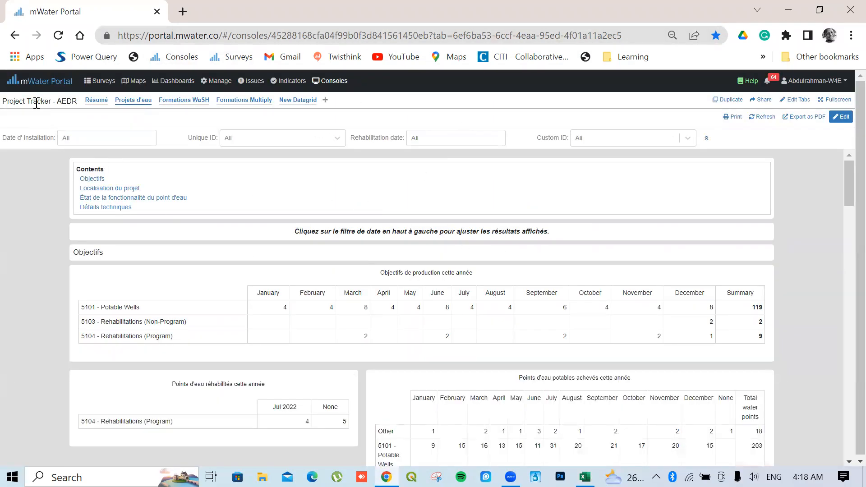
# Create a new Untitled Survey under Surveys, then switch to the AboutSale Excel workbook
pyautogui.click(100, 83)
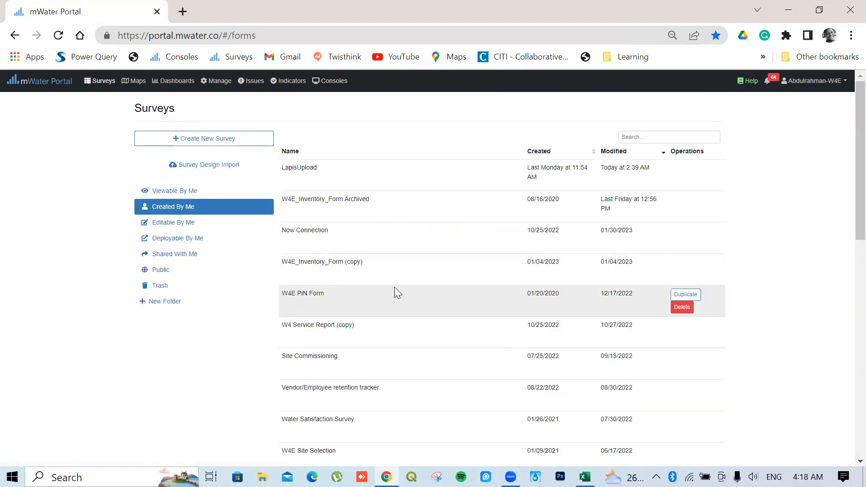
pyautogui.click(217, 147)
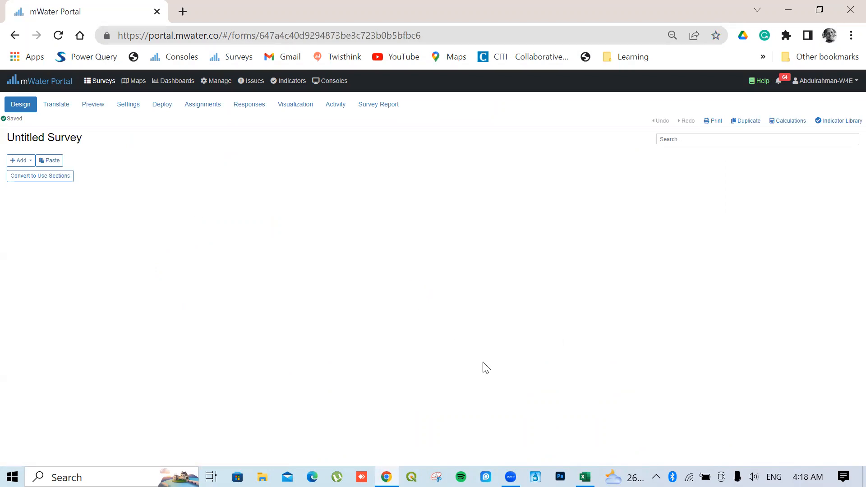
pyautogui.click(586, 477)
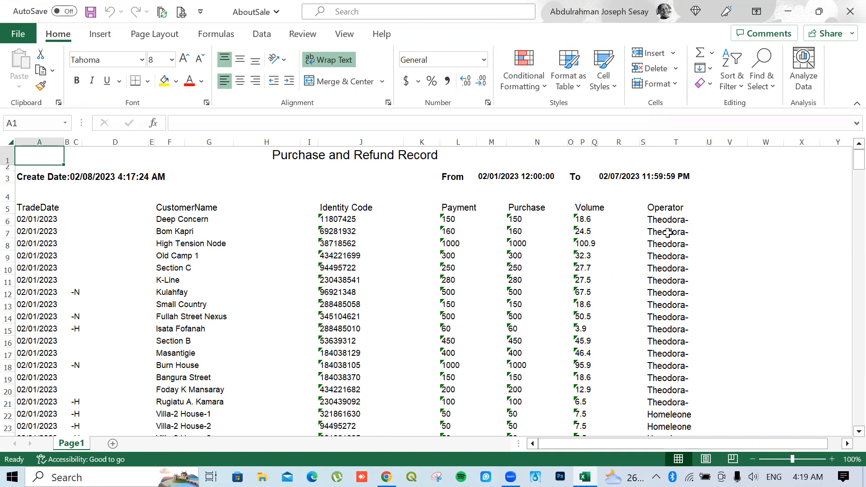
# Select column T to check the operator names, then return to the Untitled Survey in Chrome
pyautogui.click(679, 142)
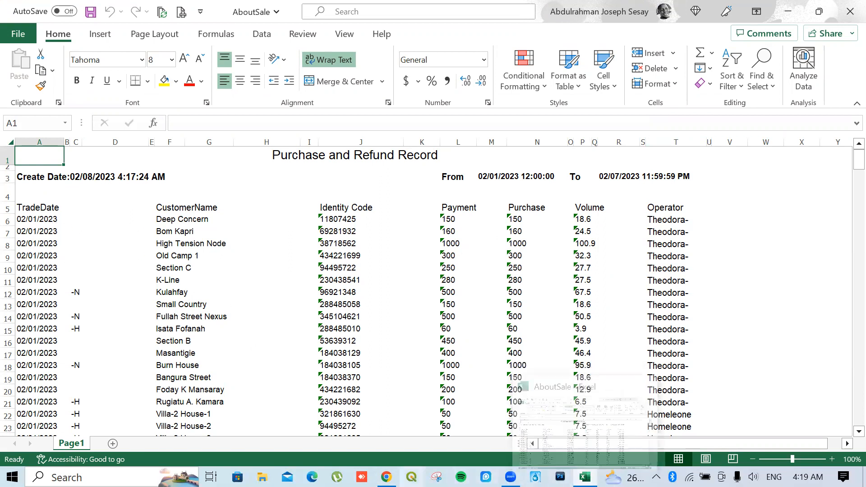
pyautogui.click(386, 478)
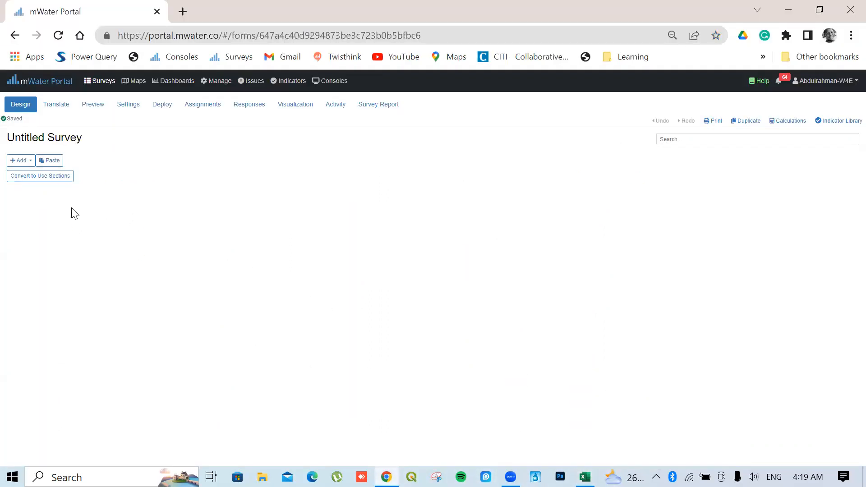
# Rename 'Untitled Survey' to LapisDataUpload, describe it as uploading lapis data into mWater, and save
pyautogui.moveTo(40, 131)
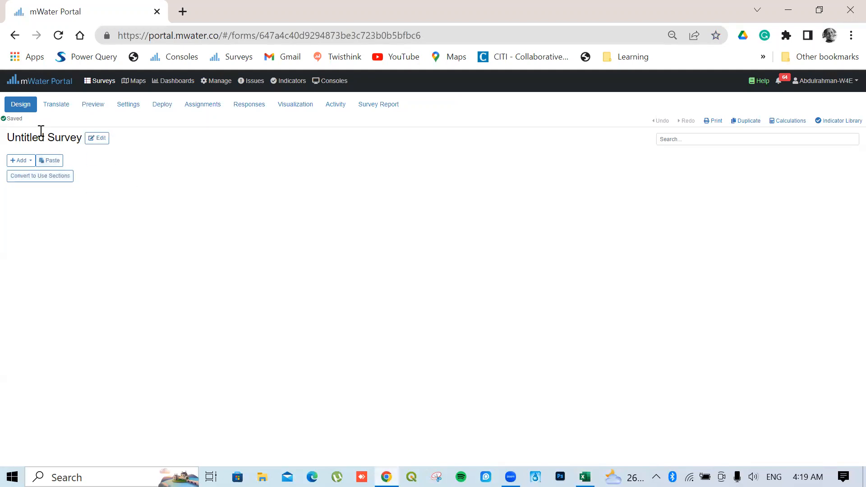
pyautogui.click(97, 141)
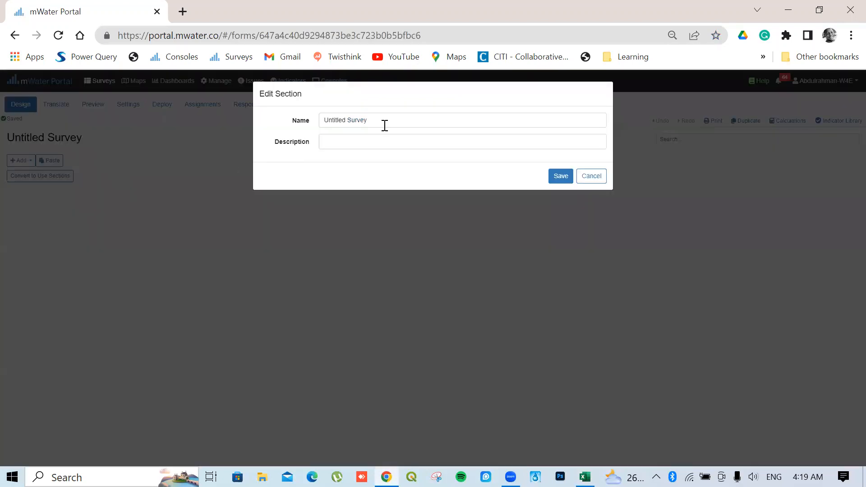
pyautogui.moveTo(384, 125); pyautogui.dragTo(283, 125)
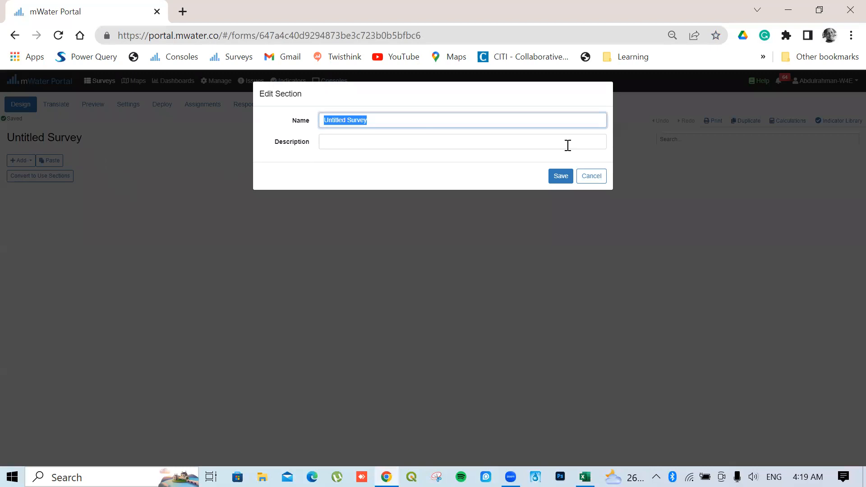
pyautogui.write('Lapis')
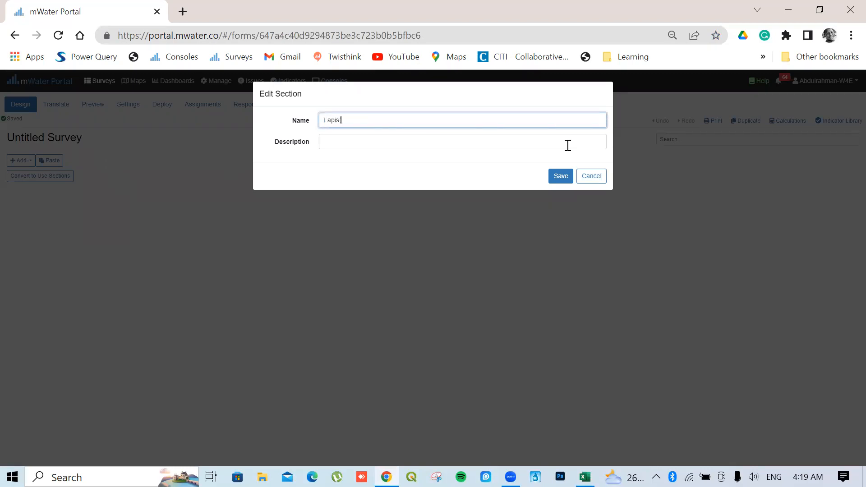
pyautogui.write('Data')
pyautogui.press('BackSpace')
pyautogui.write('Upload')
pyautogui.click(372, 144)
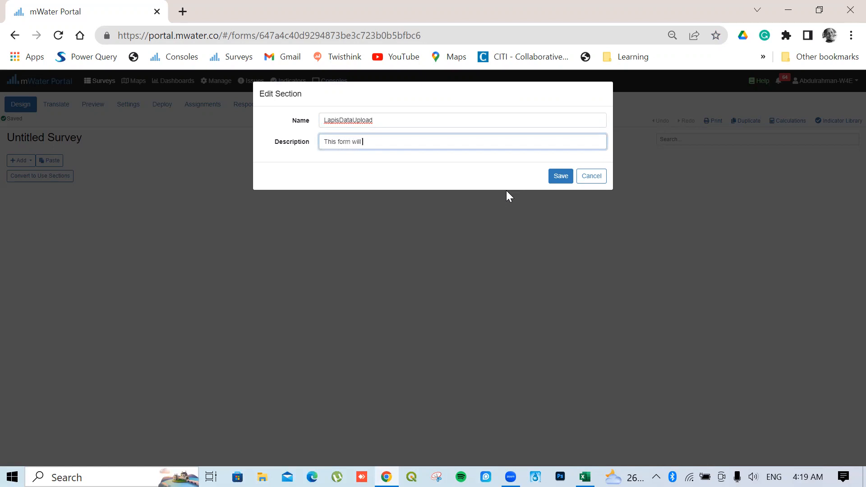
pyautogui.write('load lapid')
pyautogui.press('BackSpace')
pyautogui.press('BackSpace')
pyautogui.write('s data into mWater')
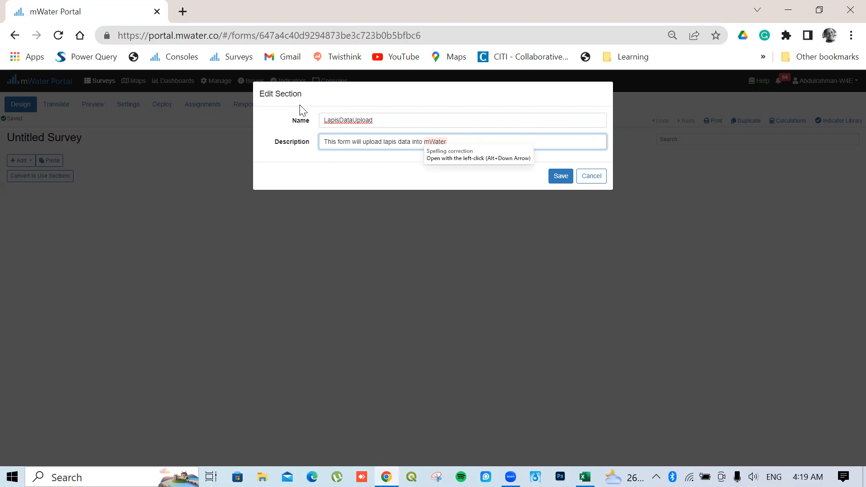
pyautogui.click(561, 176)
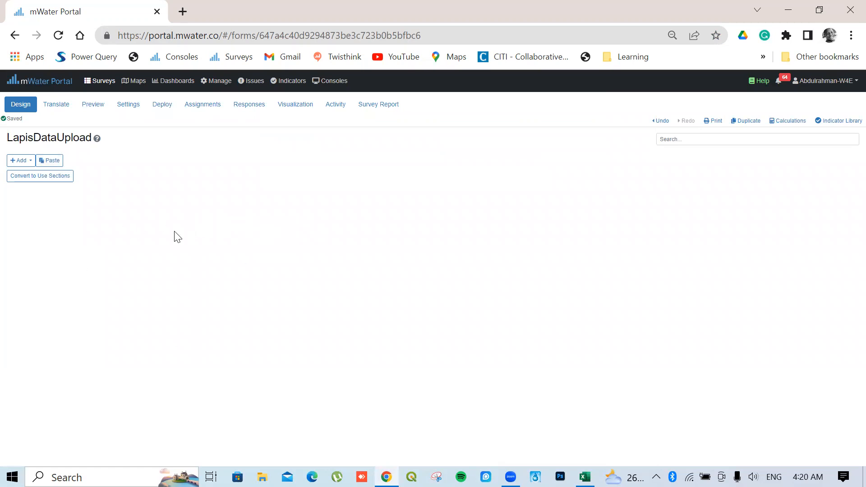
# Add a first question, TradeDate, as a Date Question using the DD/MM/YYYY format
pyautogui.click(63, 177)
pyautogui.click(27, 161)
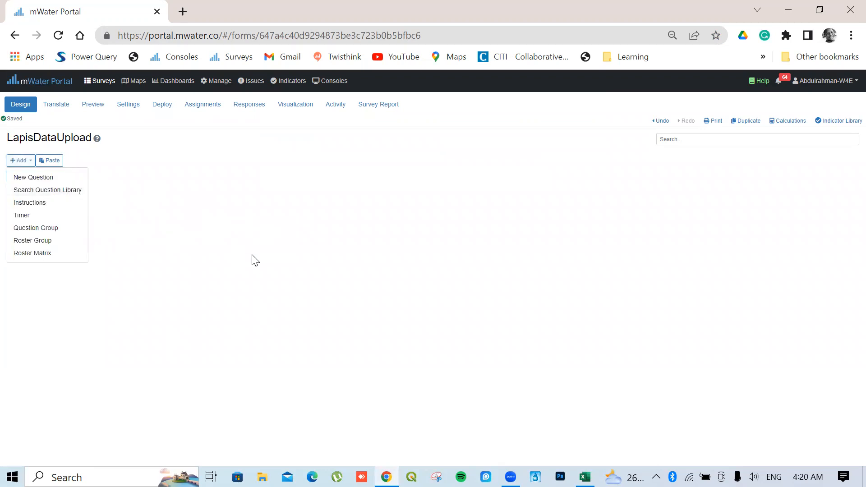
pyautogui.click(31, 178)
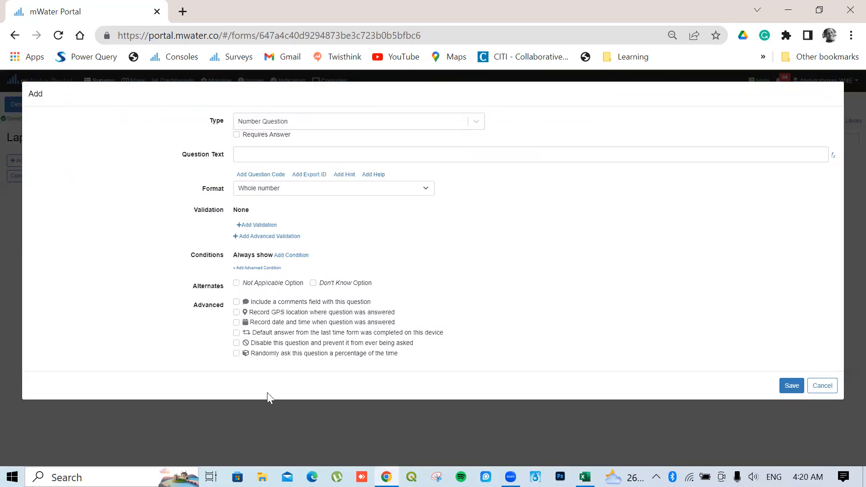
pyautogui.click(585, 477)
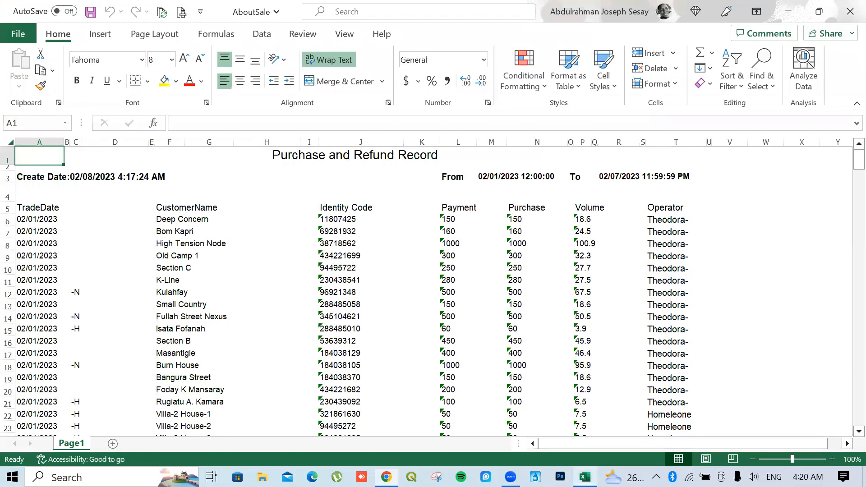
pyautogui.click(585, 477)
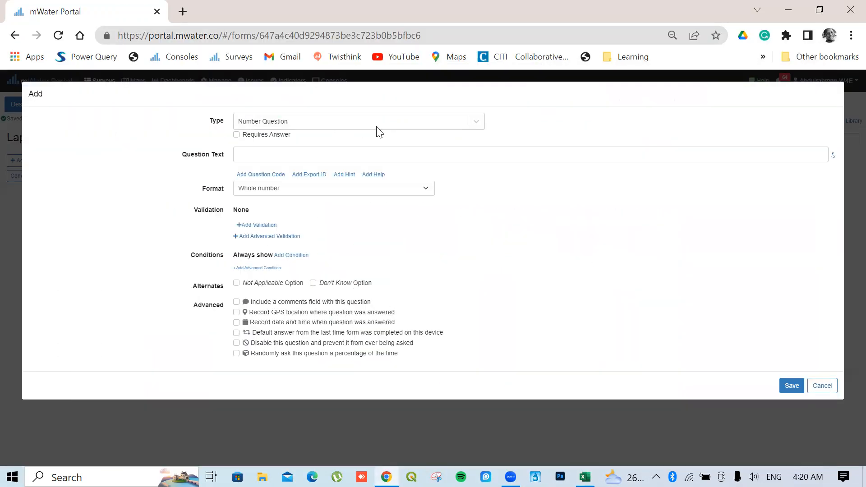
pyautogui.click(378, 127)
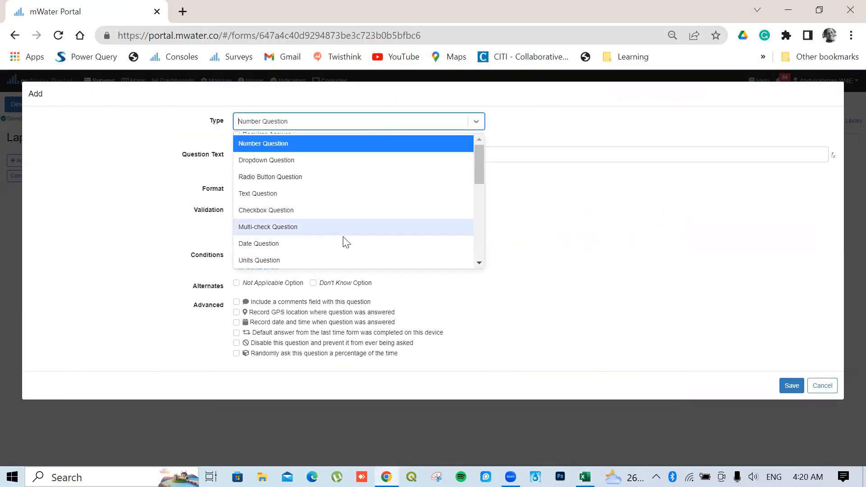
pyautogui.click(255, 245)
pyautogui.click(261, 154)
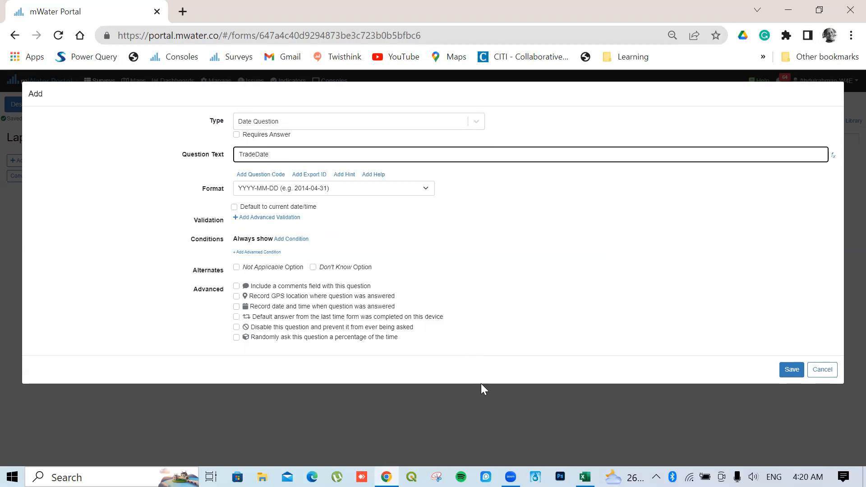
pyautogui.click(374, 192)
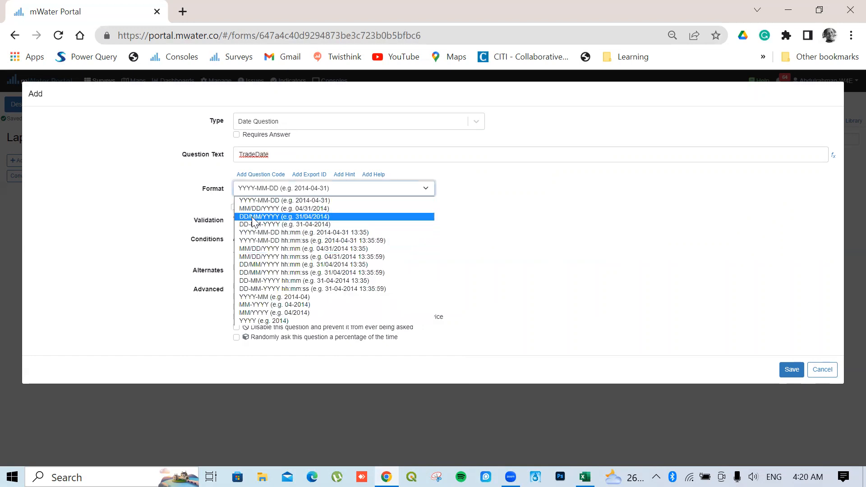
pyautogui.click(255, 220)
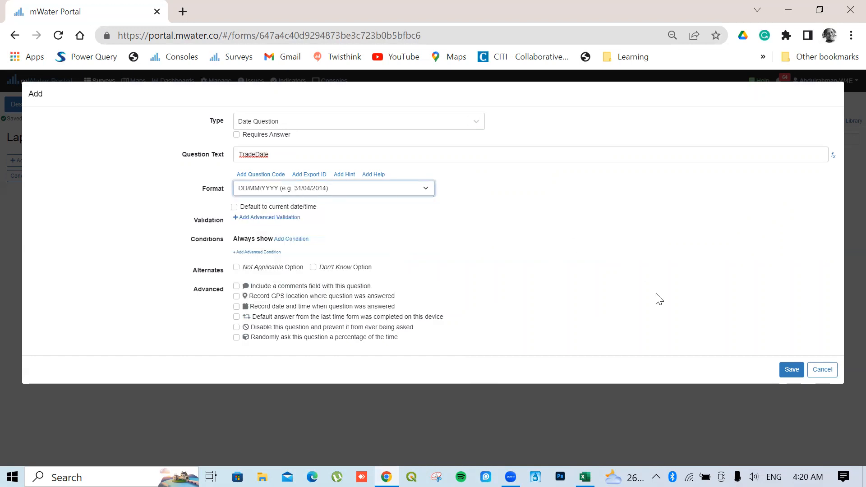
pyautogui.click(788, 375)
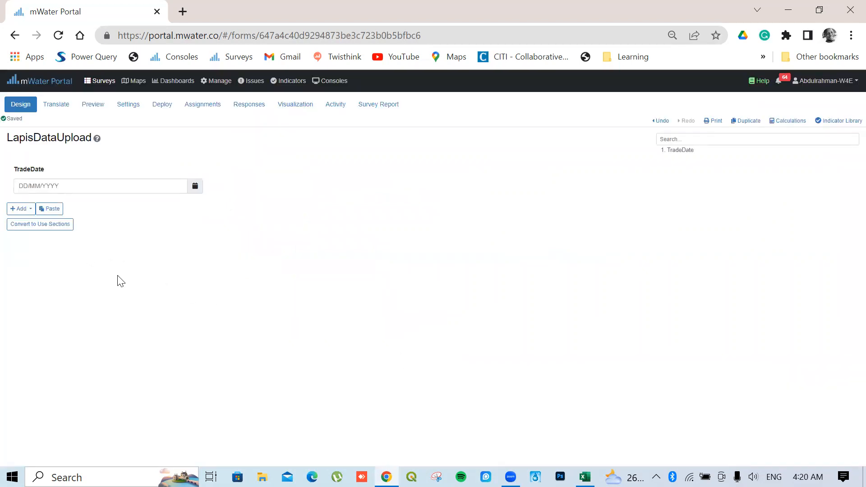
# Add a second question with the text Customer ID and type Site Question
pyautogui.click(21, 209)
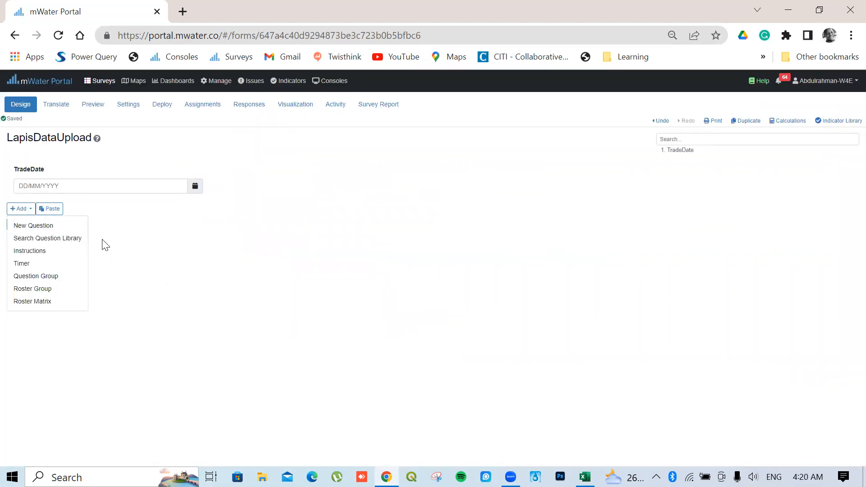
pyautogui.click(585, 477)
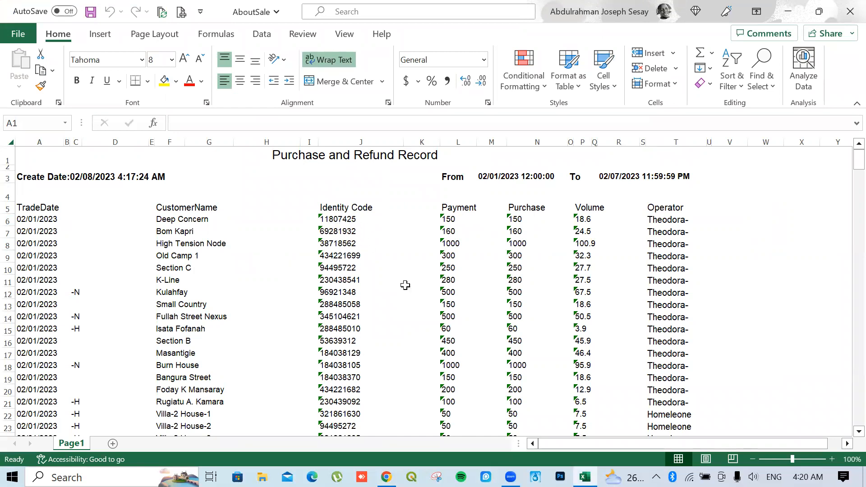
pyautogui.click(585, 477)
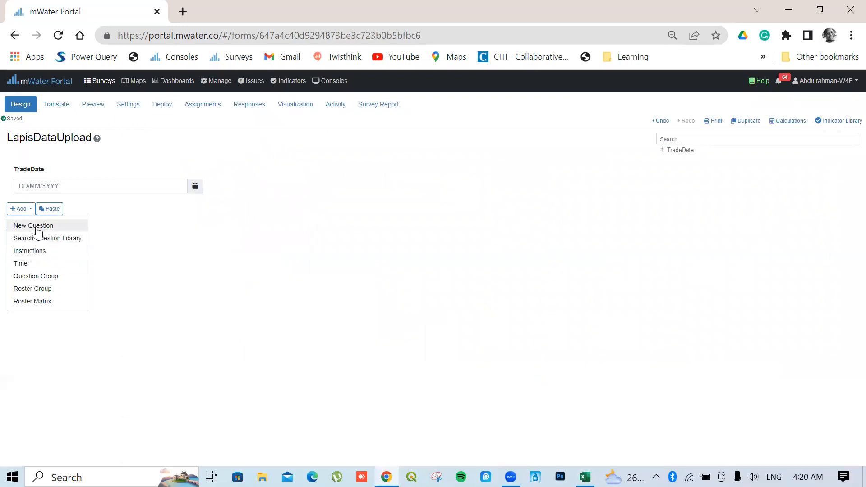
pyautogui.click(37, 232)
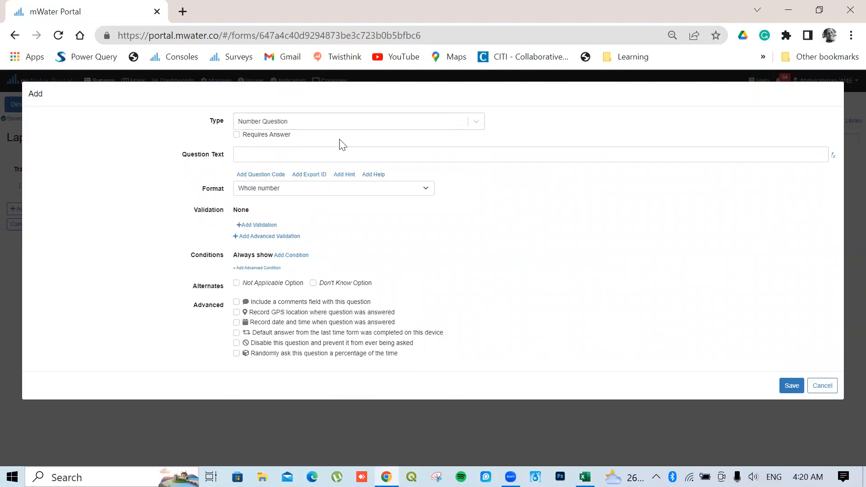
pyautogui.click(476, 122)
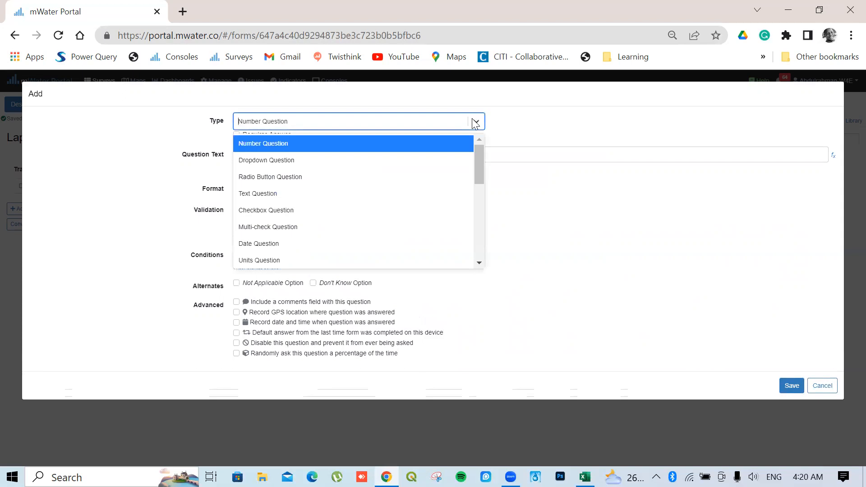
pyautogui.scroll(-2, 390, 202)
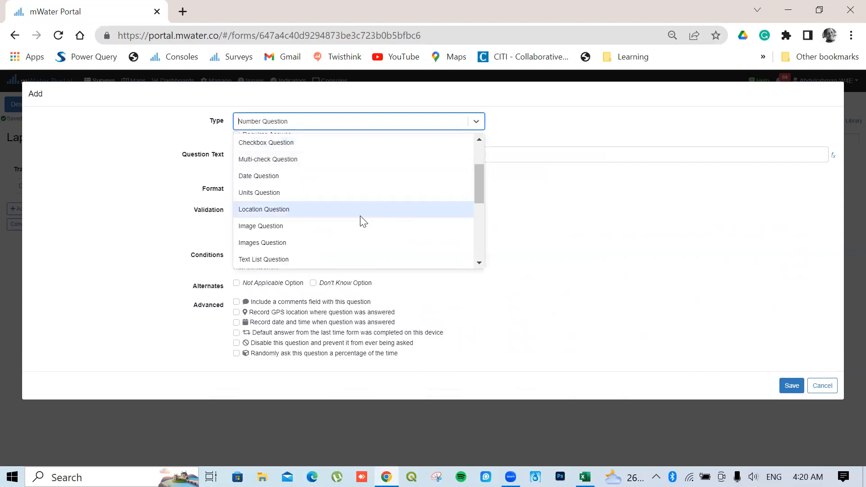
pyautogui.scroll(-2, 361, 218)
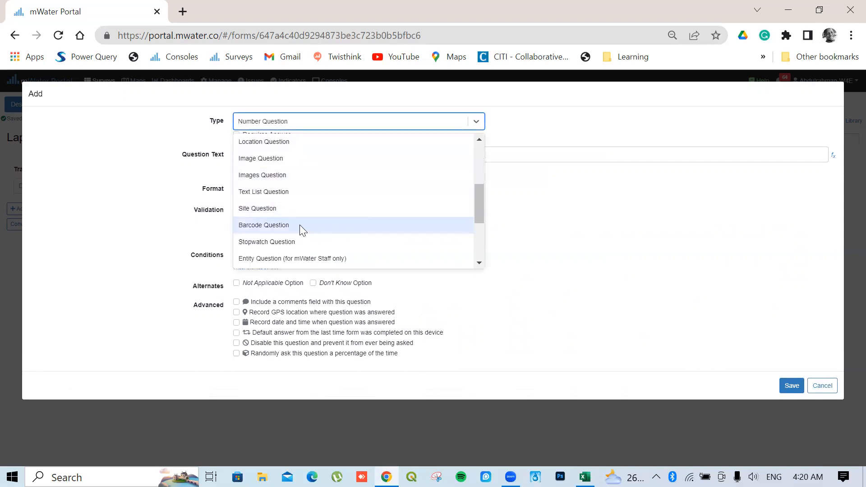
pyautogui.click(271, 208)
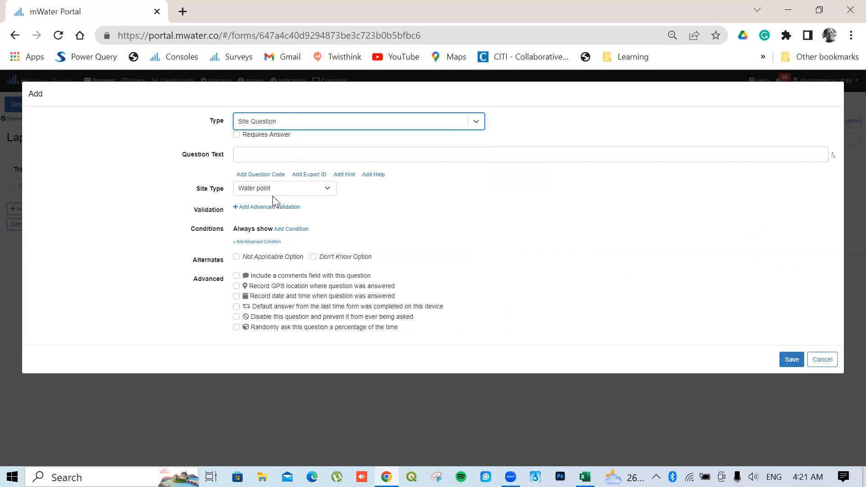
pyautogui.click(256, 154)
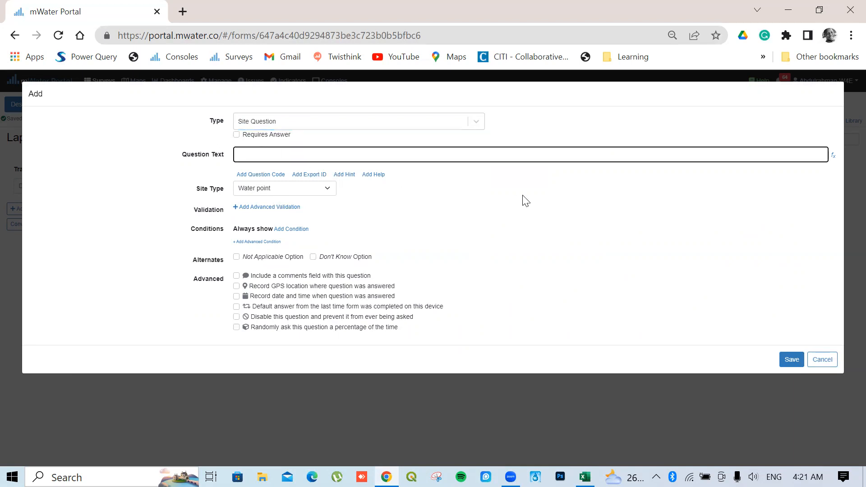
pyautogui.write('Customer ID')
pyautogui.click(791, 360)
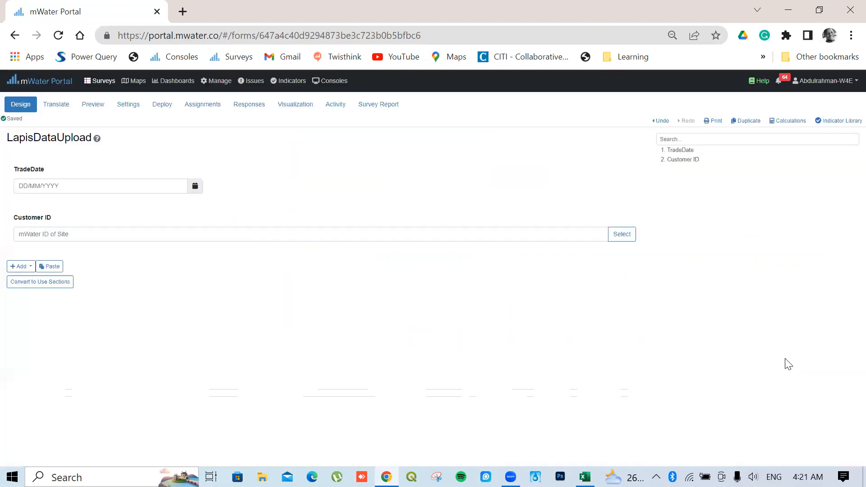
# Add a Text Question with the wording Customer Name as the third question
pyautogui.click(21, 266)
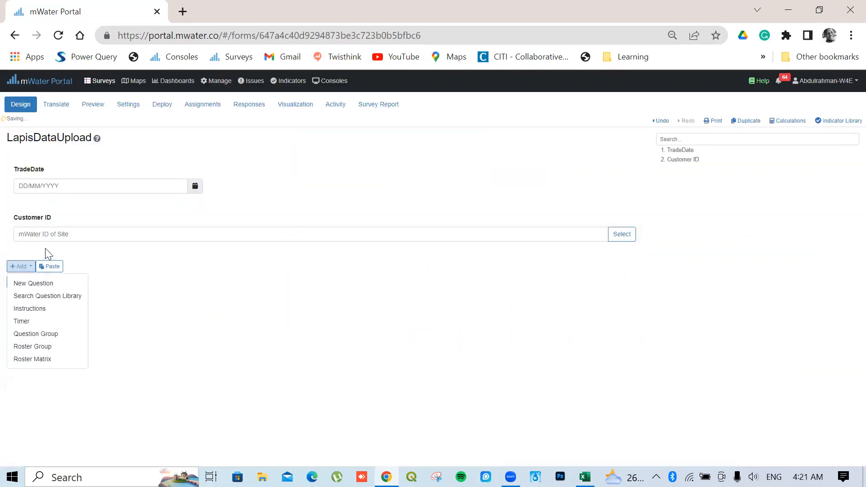
pyautogui.click(53, 282)
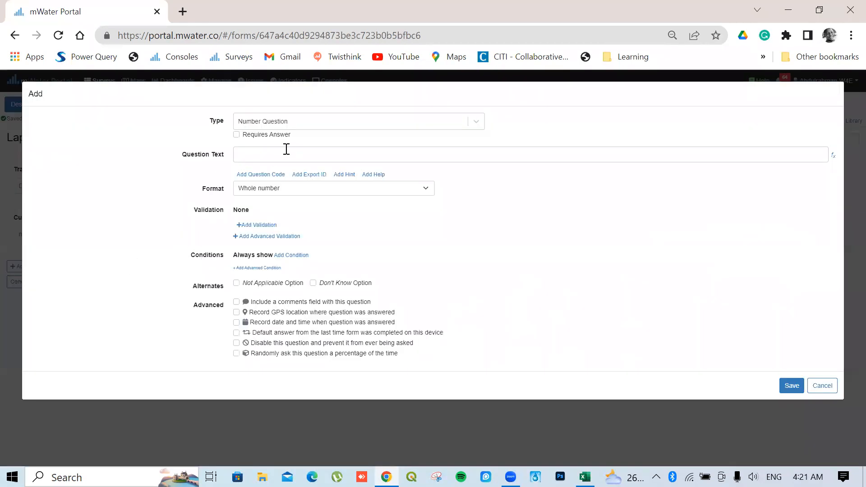
pyautogui.click(299, 123)
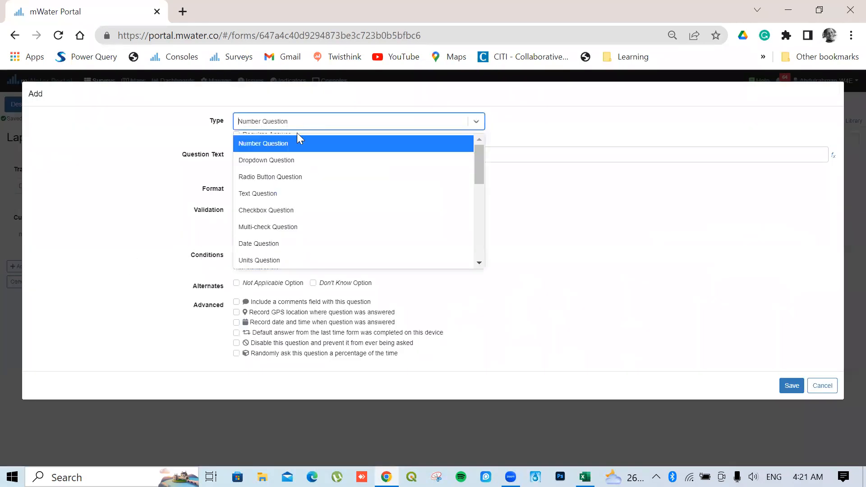
pyautogui.click(259, 195)
pyautogui.click(252, 155)
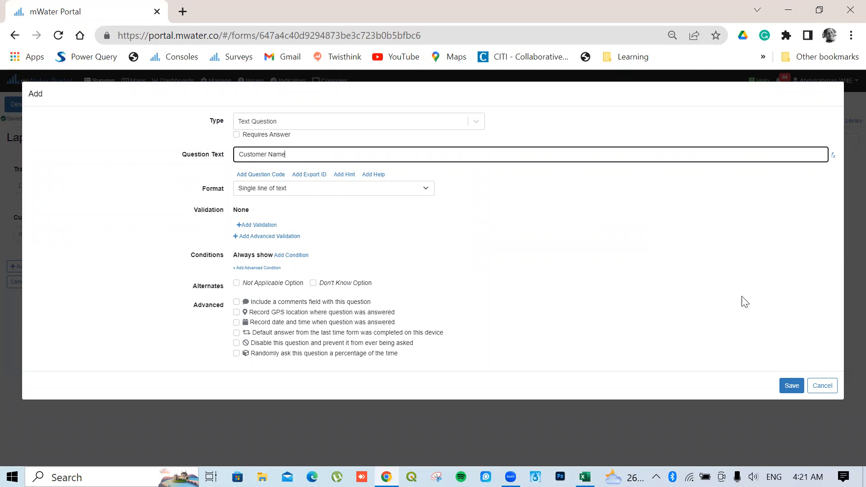
pyautogui.click(792, 388)
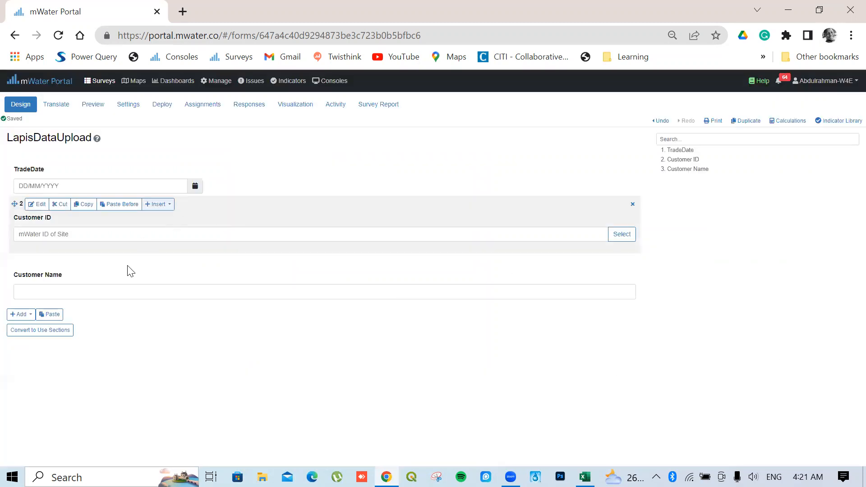
# Check the AboutSale workbook columns, then add a Purchase Amount number question
pyautogui.moveTo(585, 478)
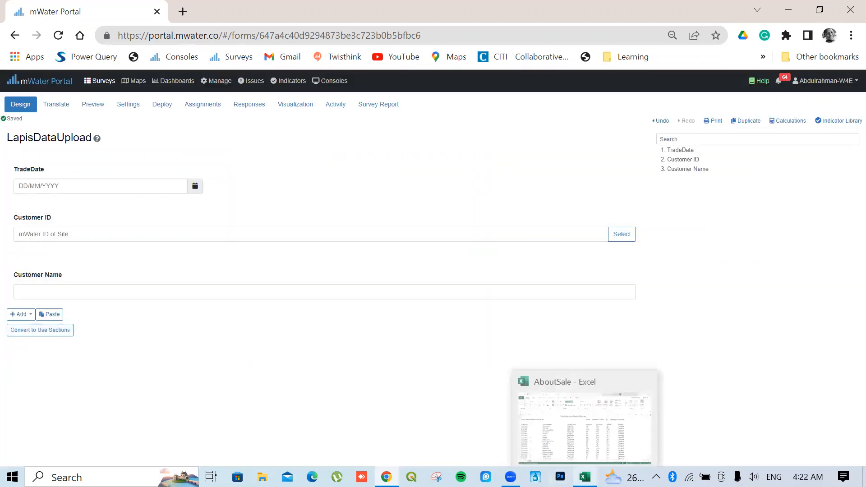
pyautogui.click(533, 397)
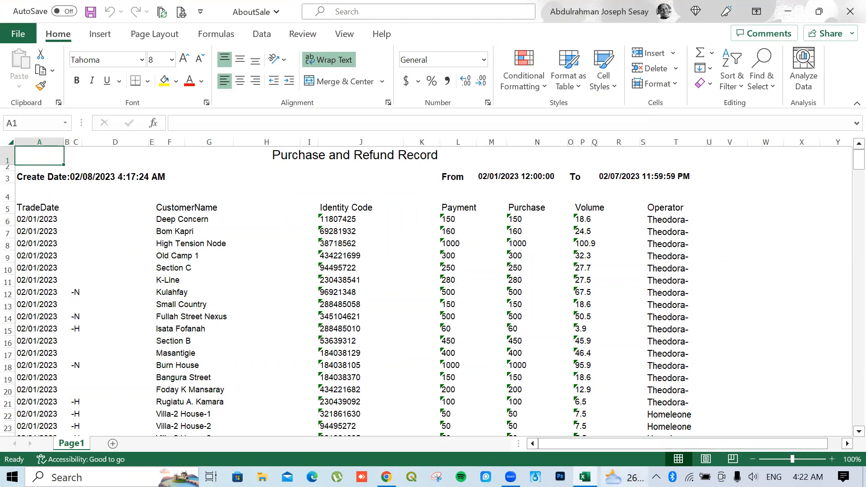
pyautogui.click(510, 477)
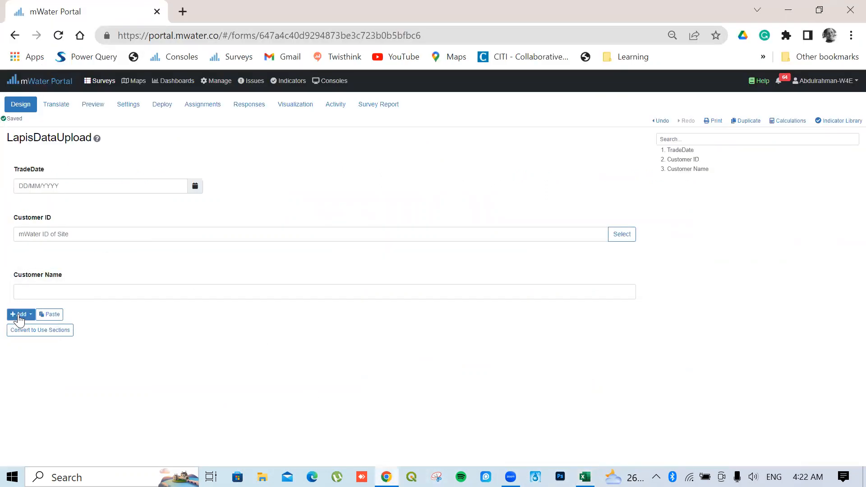
pyautogui.click(20, 315)
pyautogui.click(34, 332)
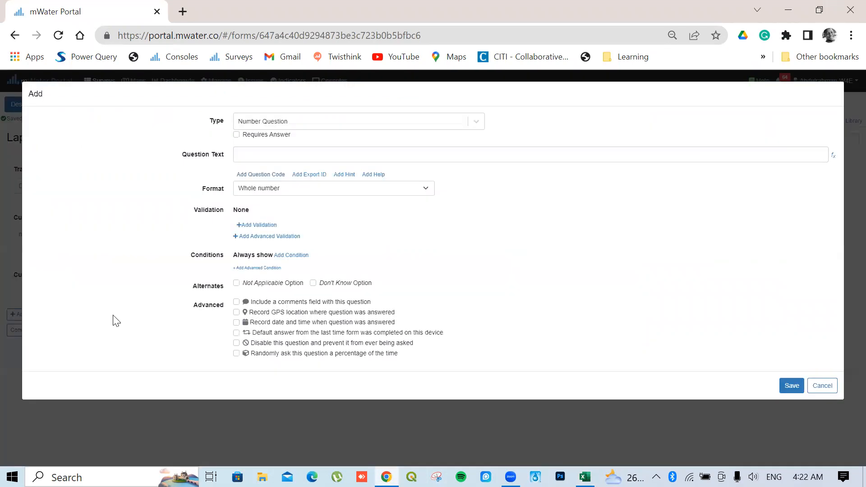
pyautogui.click(391, 122)
pyautogui.click(256, 147)
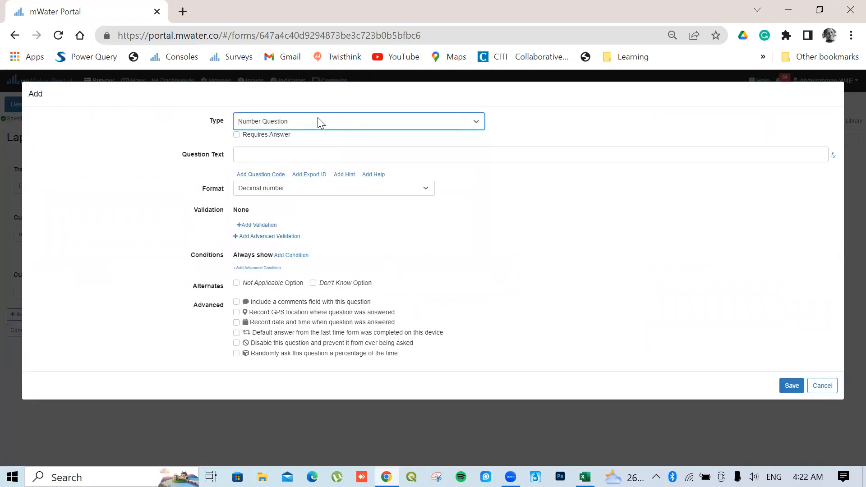
pyautogui.click(278, 152)
pyautogui.write('Purchase Amount')
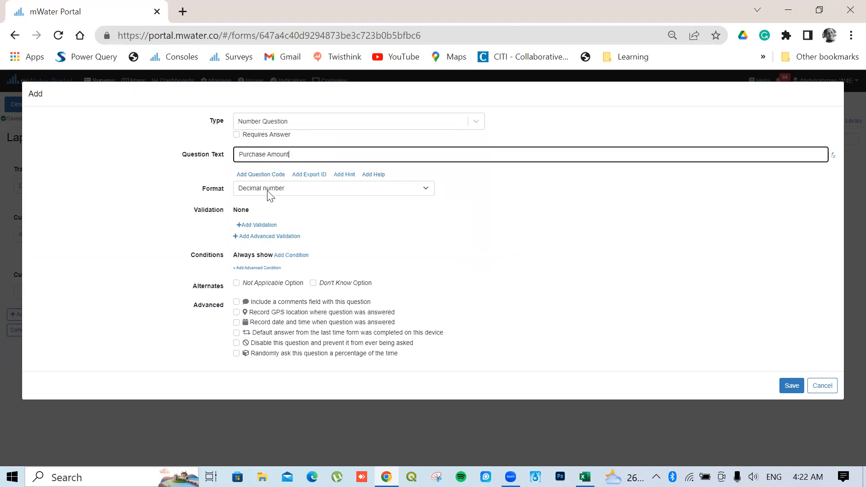
pyautogui.click(790, 392)
# Add a Purchase Volume question with Decimal number format, then bring up the AboutSale workbook
pyautogui.click(20, 363)
pyautogui.click(37, 380)
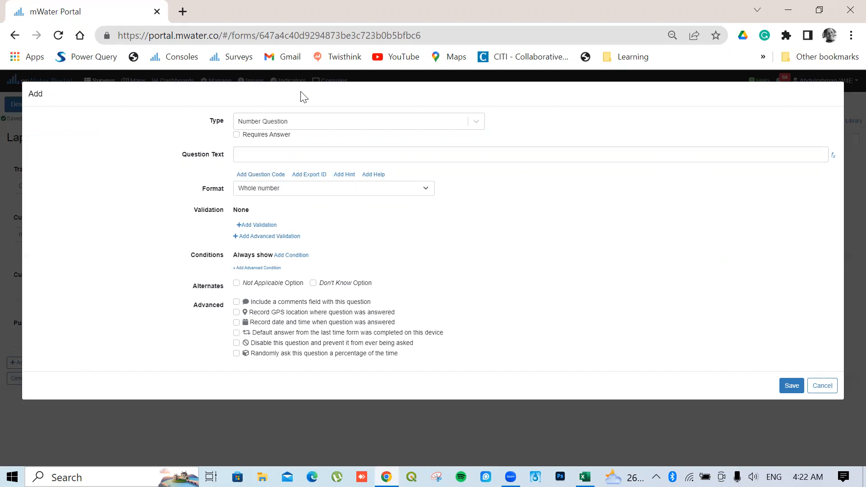
pyautogui.click(310, 154)
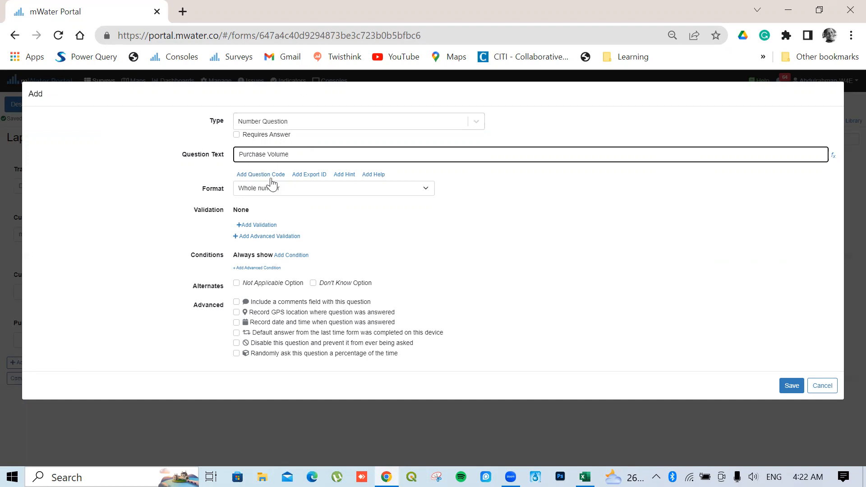
pyautogui.click(285, 187)
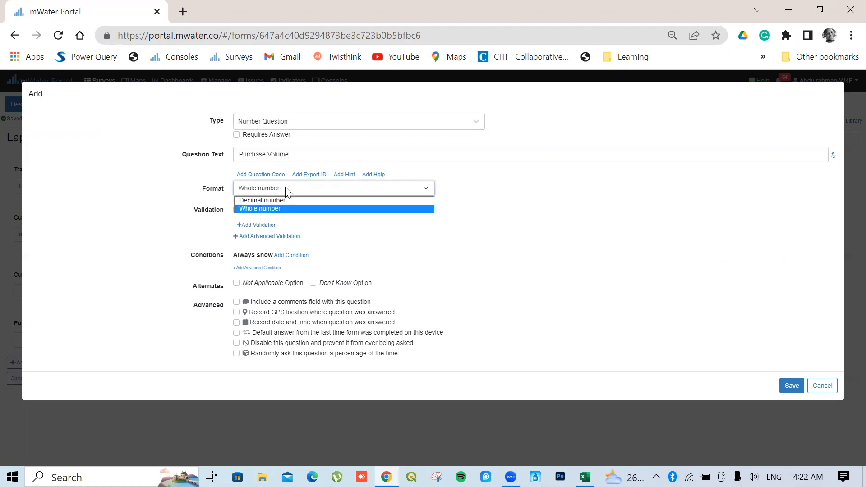
pyautogui.click(285, 199)
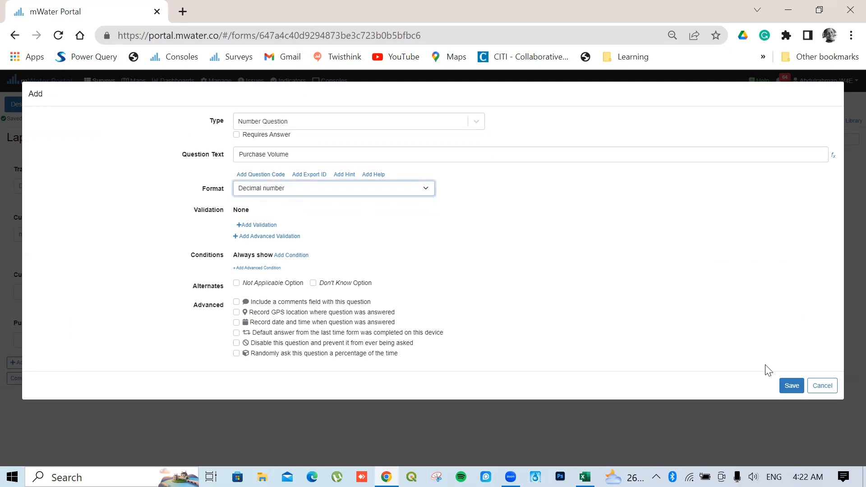
pyautogui.click(792, 386)
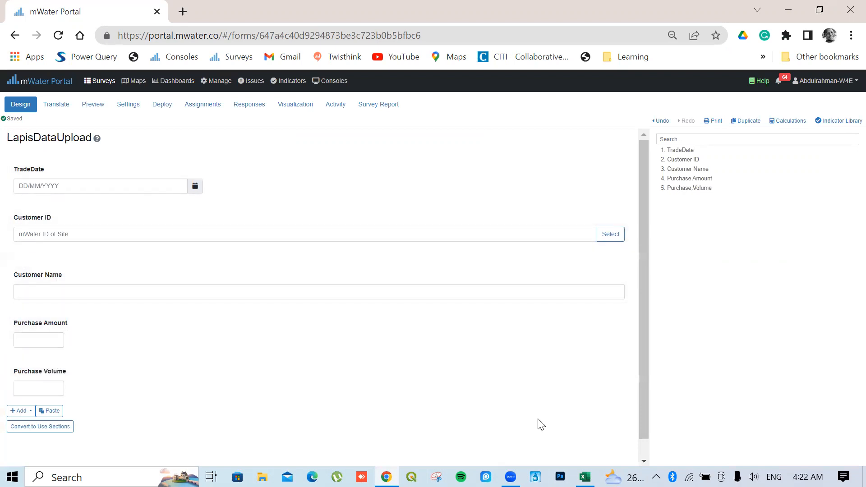
pyautogui.click(585, 477)
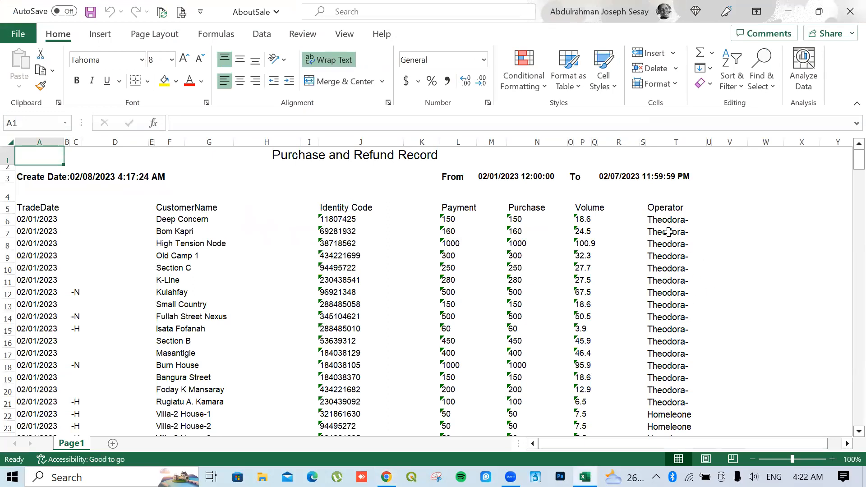
# Add an Operator text question with Requires Answer ticked as the sixth question
pyautogui.hotkey('alt', 'Tab')
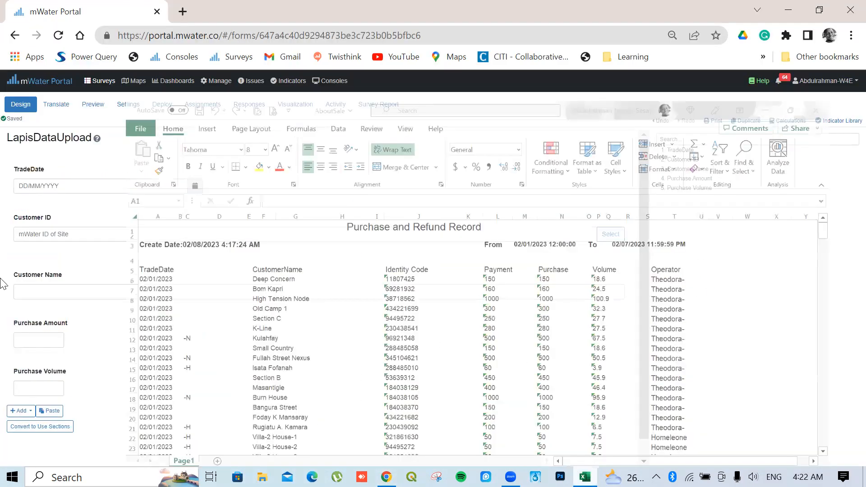
pyautogui.click(21, 411)
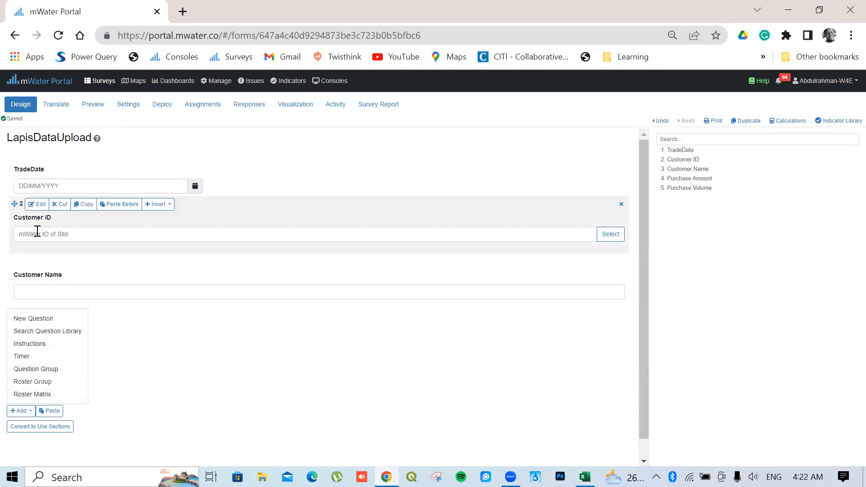
pyautogui.click(34, 318)
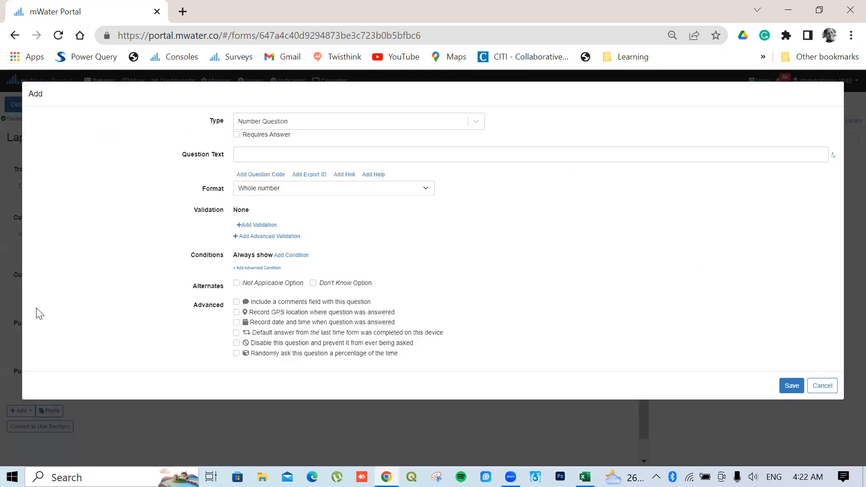
pyautogui.click(317, 119)
pyautogui.click(257, 193)
pyautogui.click(283, 154)
pyautogui.write('Operator')
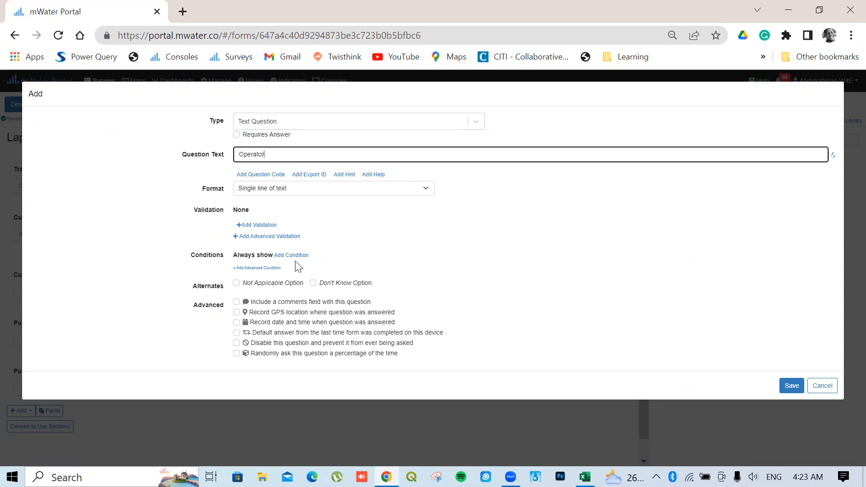
pyautogui.click(241, 136)
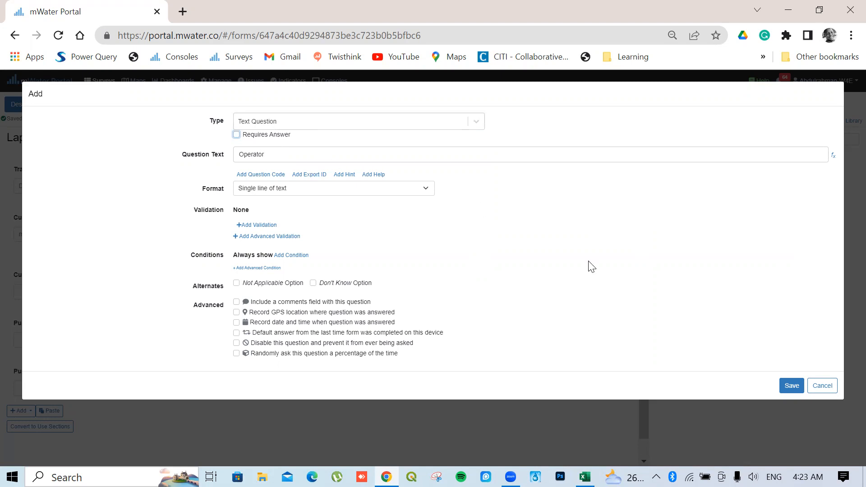
pyautogui.click(791, 388)
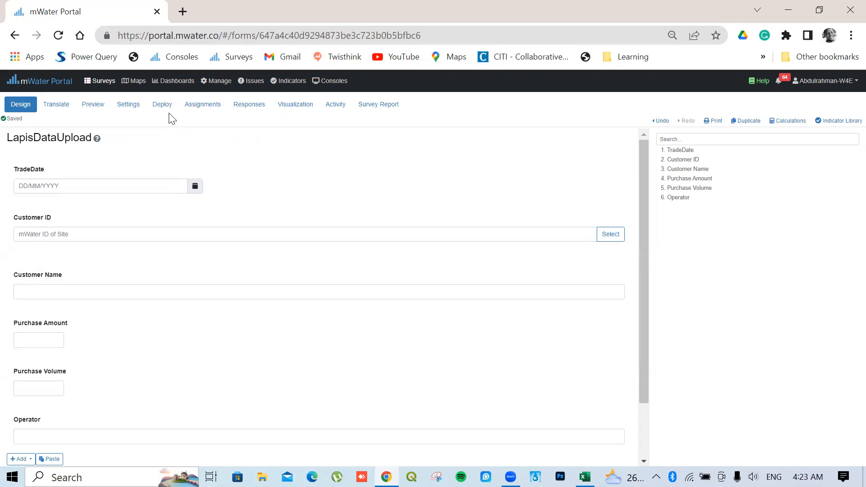
# Start a Deploy to Specific Enumerators deployment with ownership set to Just myself
pyautogui.click(166, 106)
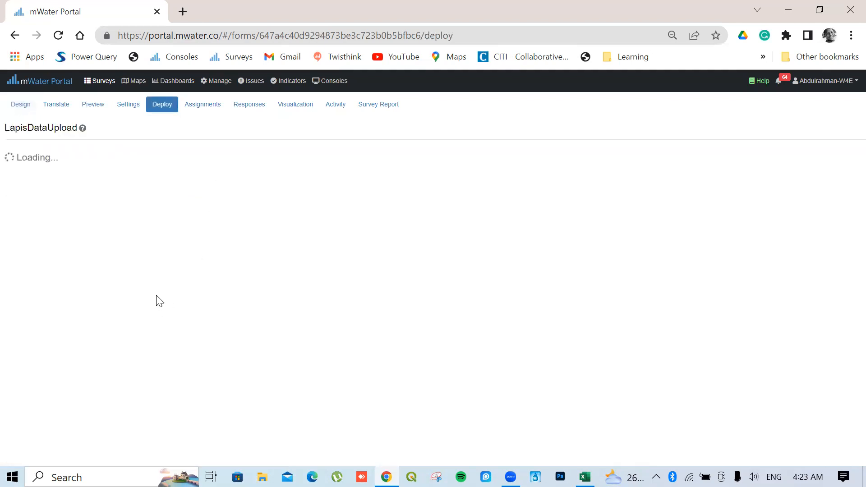
pyautogui.click(47, 190)
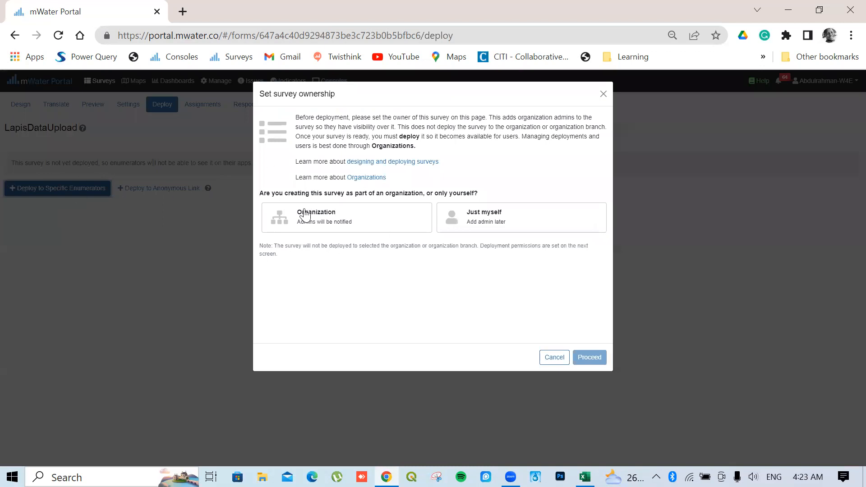
pyautogui.click(485, 223)
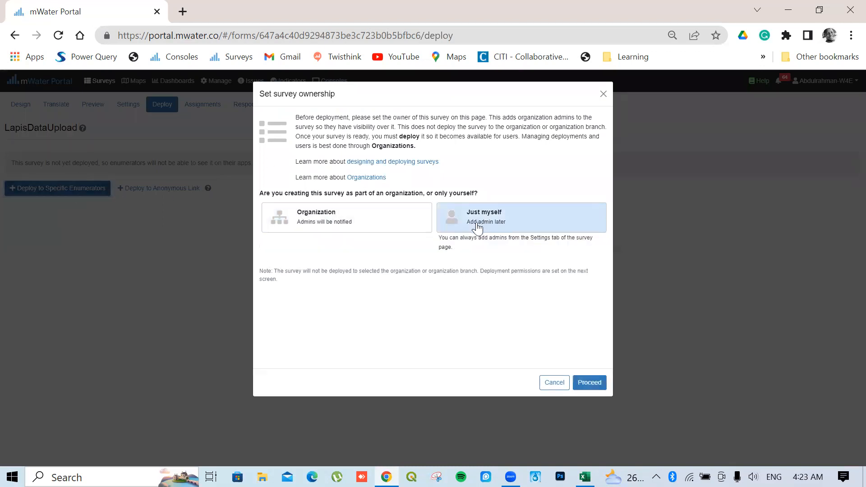
pyautogui.click(587, 383)
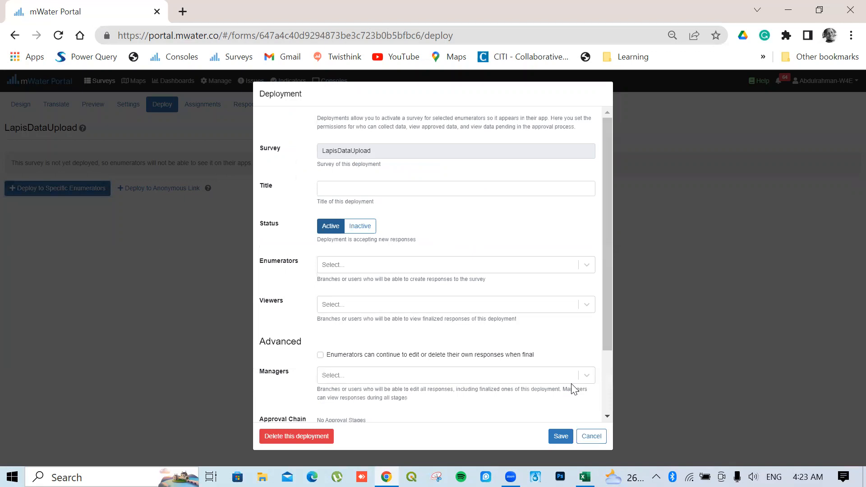
# Title the deployment TestUpload, add your own account as enumerator, and save it
pyautogui.click(390, 191)
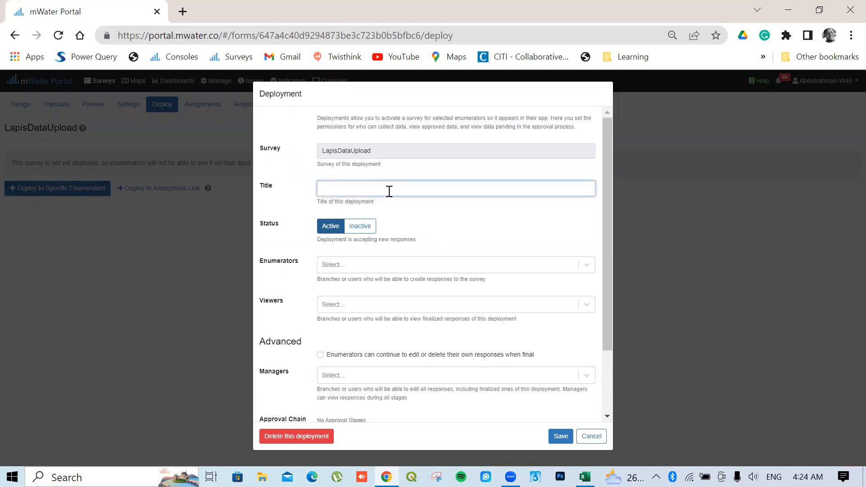
pyautogui.write('TestUpload')
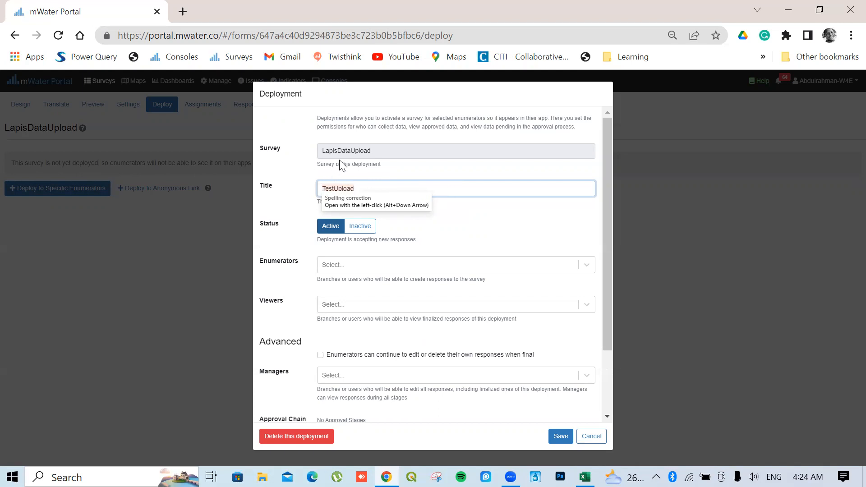
pyautogui.click(342, 267)
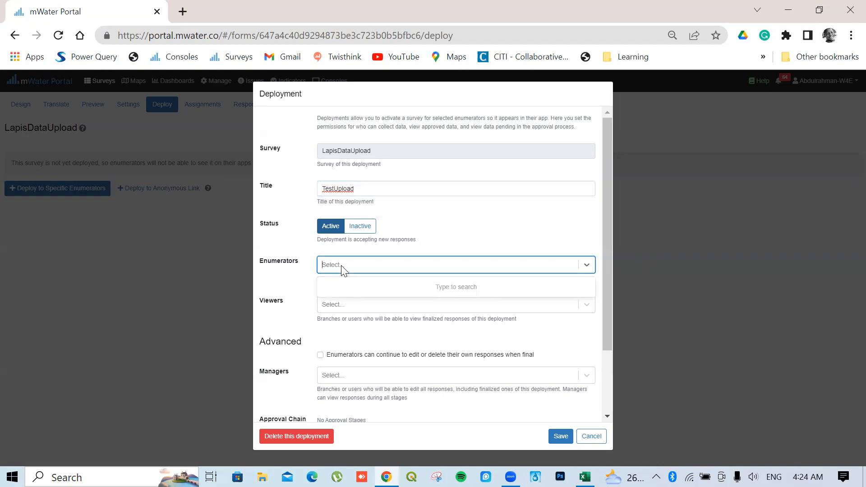
pyautogui.write('Abdulrahman-')
pyautogui.click(375, 337)
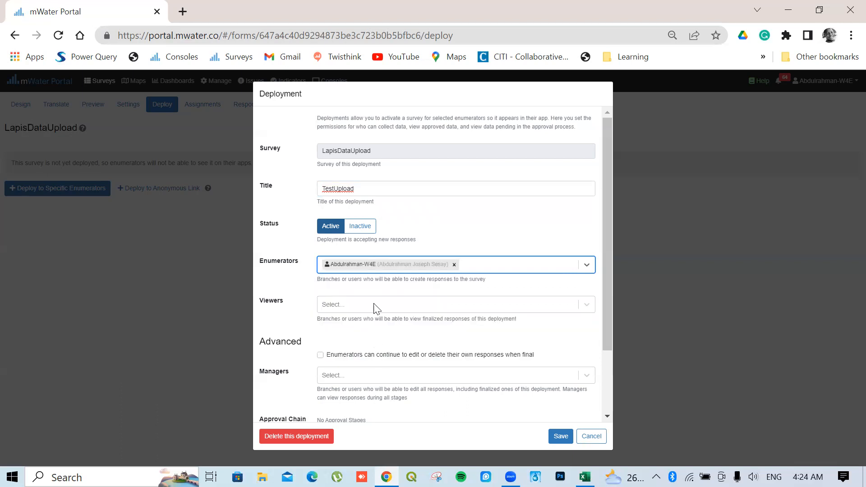
pyautogui.click(561, 437)
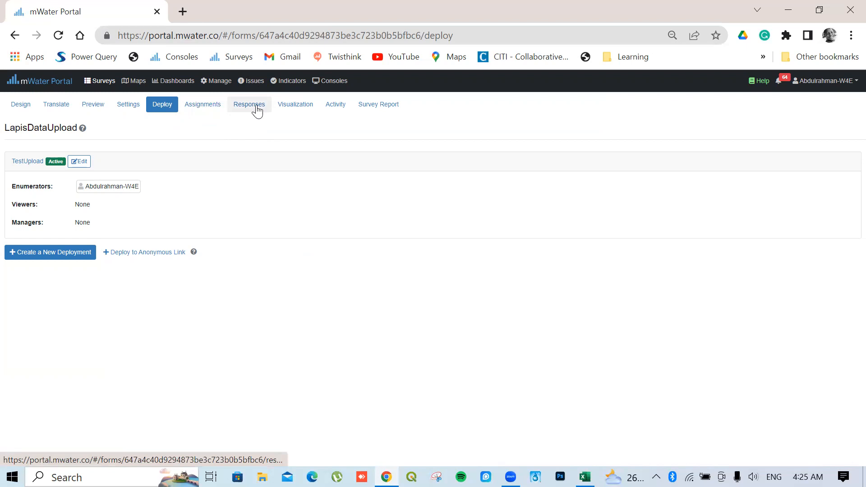
# From Responses > Import Responses, download the template and open ResponsesTemplate.xlsx in Excel
pyautogui.click(258, 111)
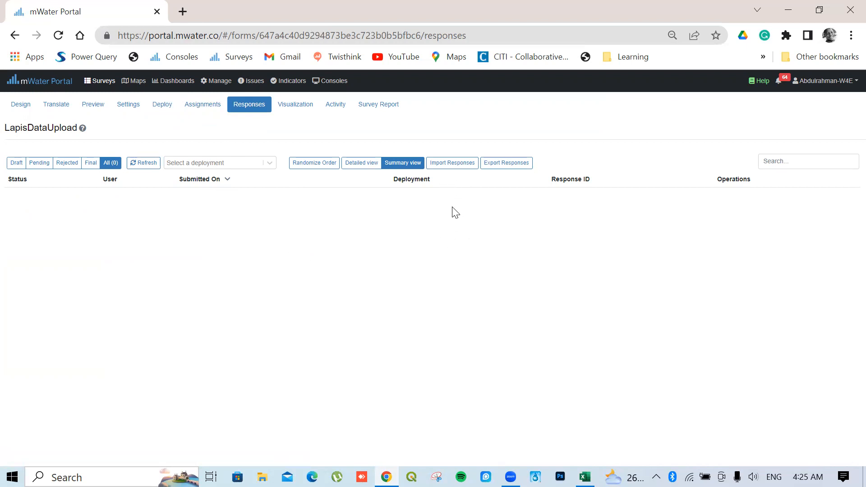
pyautogui.click(446, 166)
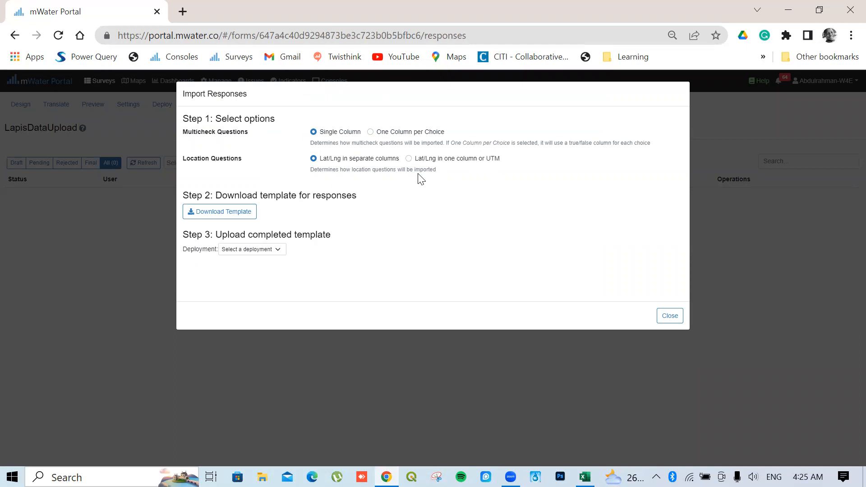
pyautogui.click(213, 217)
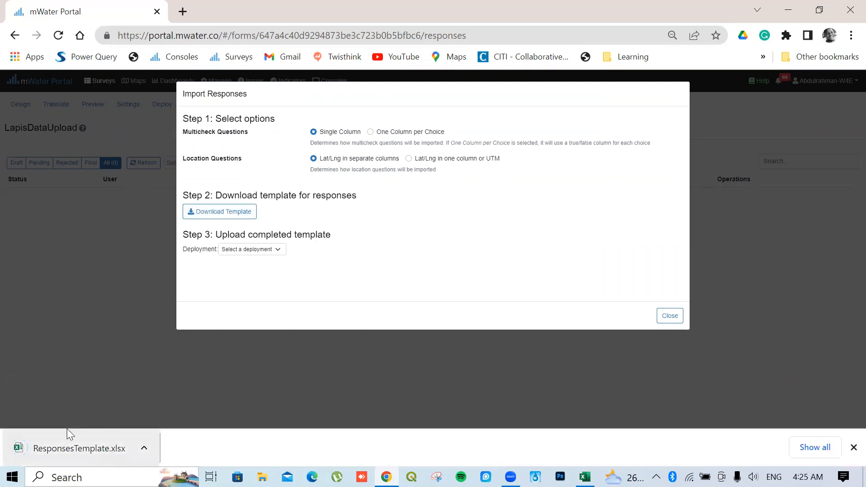
pyautogui.click(102, 451)
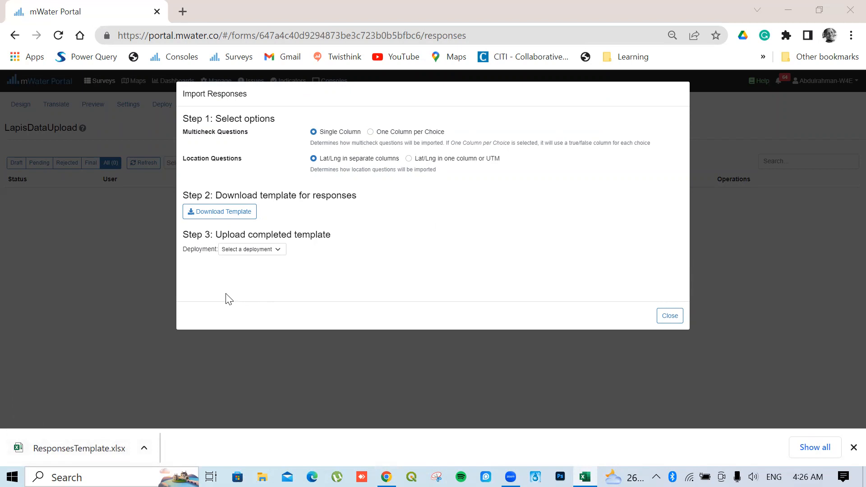
pyautogui.click(98, 450)
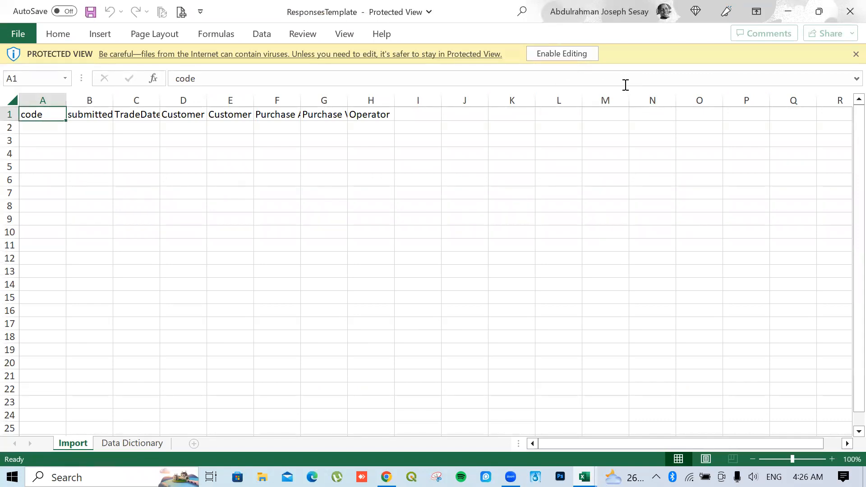
# Enable editing and widen columns B through H to show all eight Import sheet headers
pyautogui.click(562, 53)
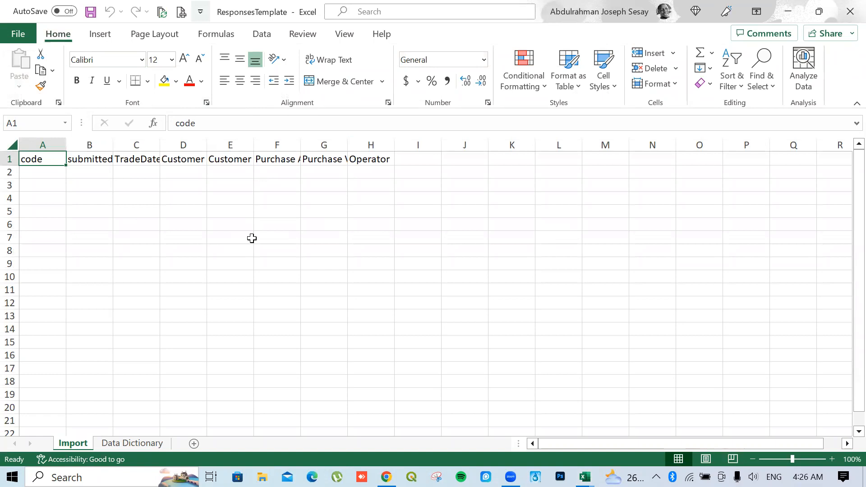
pyautogui.moveTo(93, 144); pyautogui.dragTo(456, 150)
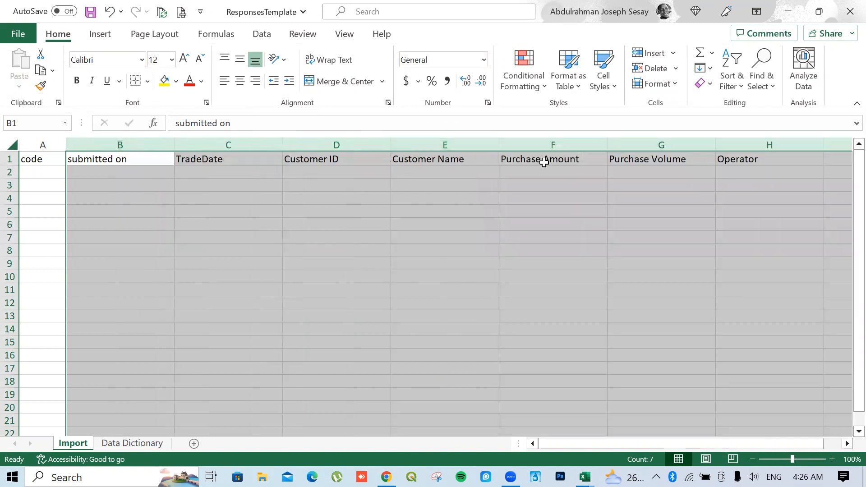
pyautogui.moveTo(825, 145); pyautogui.dragTo(810, 144)
pyautogui.click(564, 227)
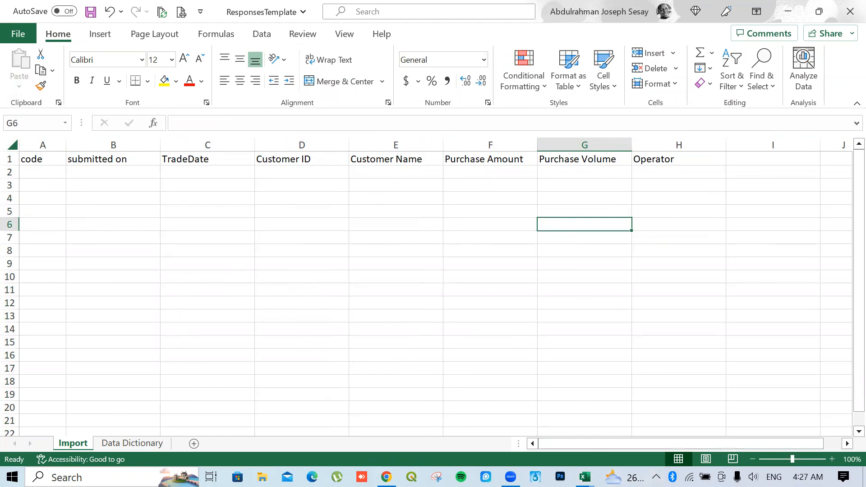
# Copy the trade dates from column A of the AboutSale workbook, starting at A6
pyautogui.moveTo(585, 477)
pyautogui.click(461, 377)
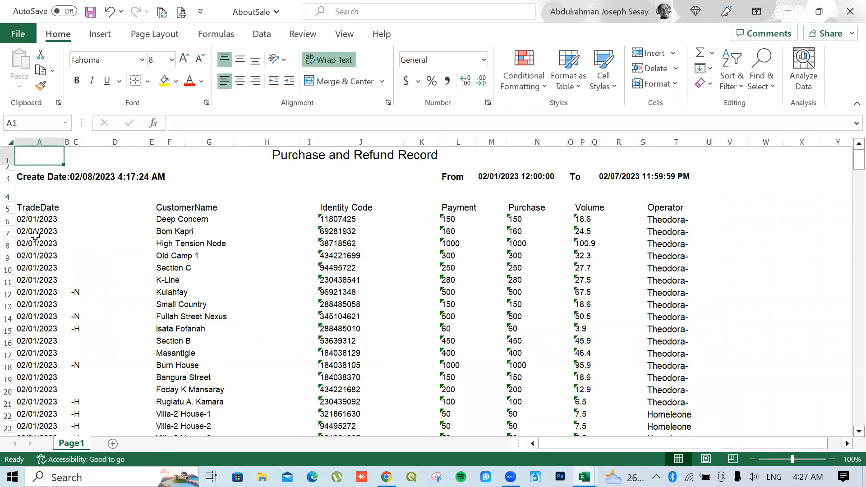
pyautogui.click(28, 219)
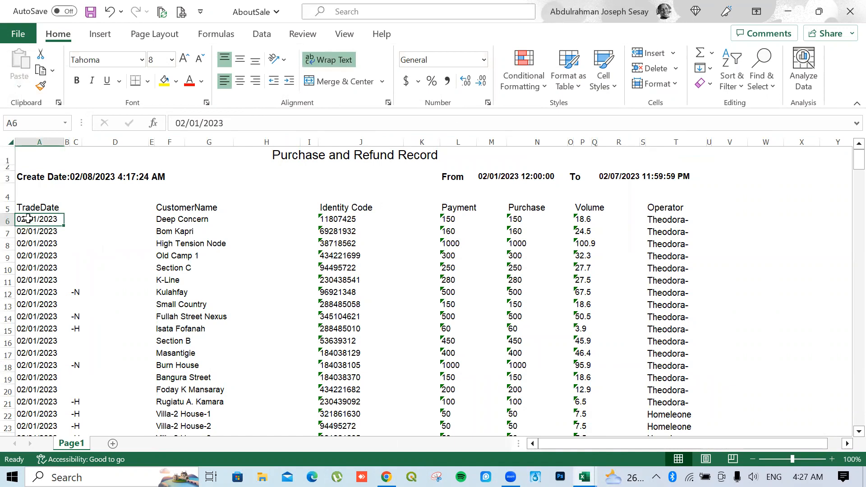
pyautogui.moveTo(28, 218); pyautogui.dragTo(14, 252)
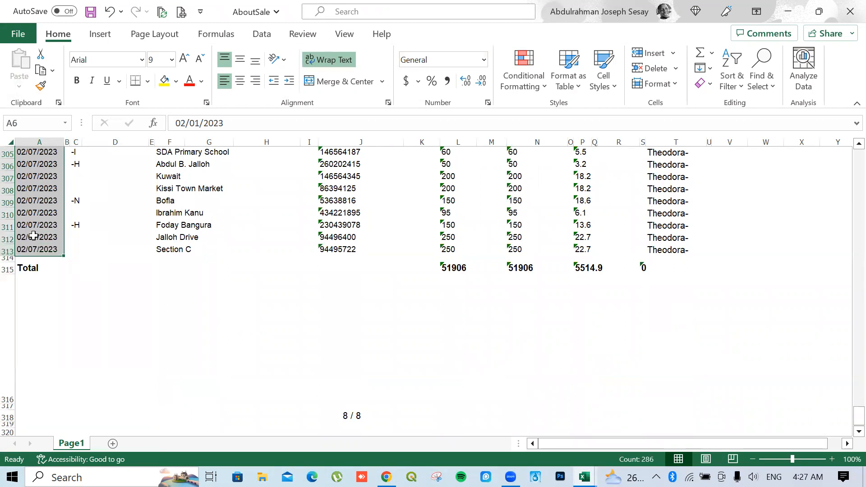
pyautogui.rightClick(34, 238)
pyautogui.click(69, 56)
# Paste the copied dates as values into ResponsesTemplate cell C2 under TradeDate
pyautogui.scroll(7, 332, 389)
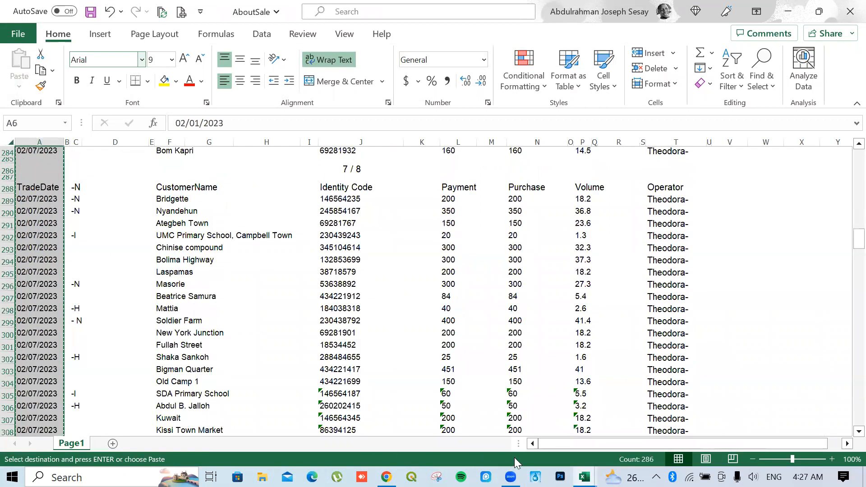
pyautogui.scroll(20, 517, 463)
pyautogui.moveTo(585, 477)
pyautogui.click(621, 426)
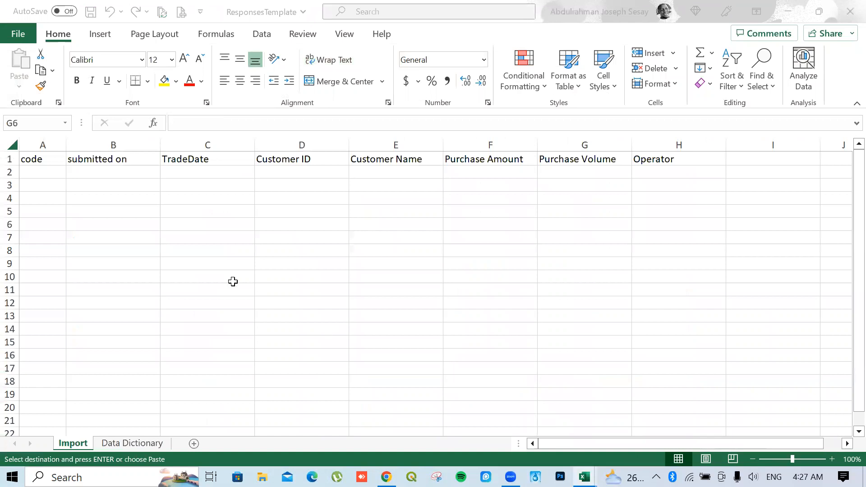
pyautogui.click(211, 171)
pyautogui.rightClick(208, 171)
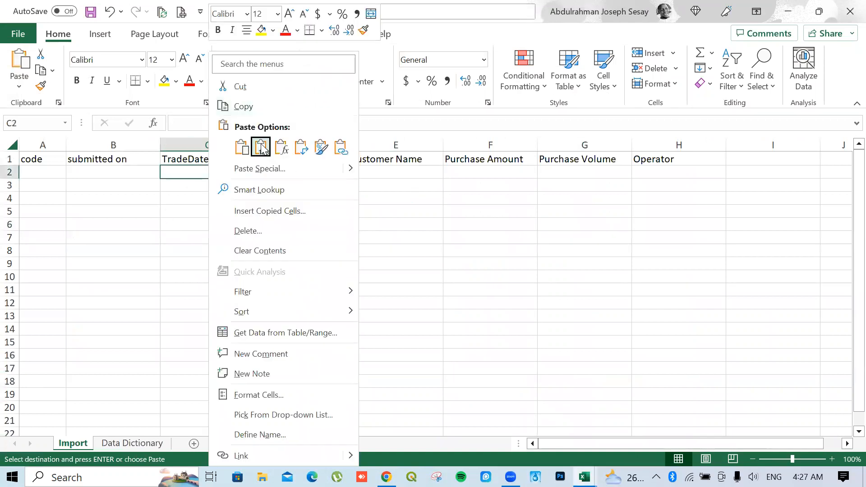
pyautogui.click(261, 147)
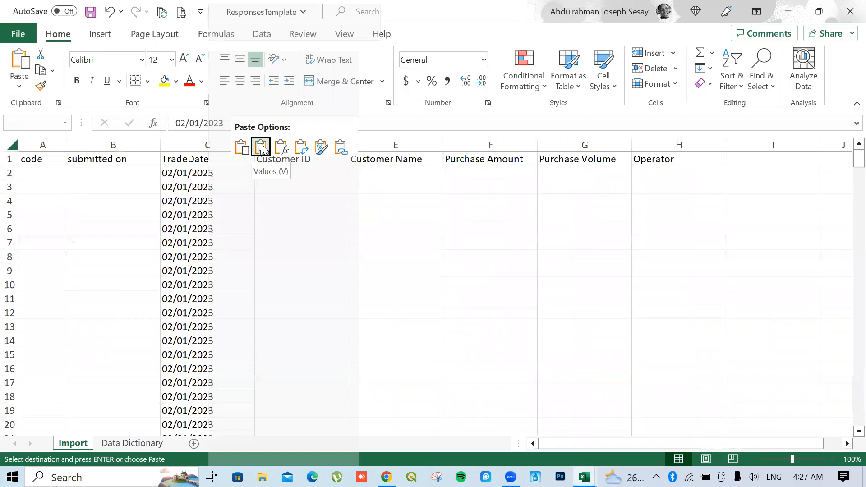
pyautogui.click(261, 147)
# Delete the empty rows 34 to 37 in ResponsesTemplate
pyautogui.scroll(-13, 210, 258)
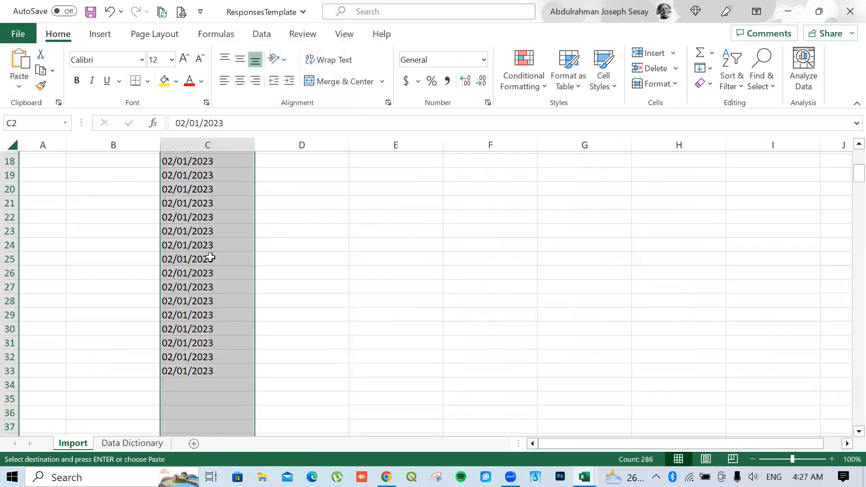
pyautogui.scroll(5, 210, 257)
pyautogui.scroll(-2, 209, 257)
pyautogui.scroll(2, 196, 236)
pyautogui.scroll(1, 194, 230)
pyautogui.scroll(-2, 135, 257)
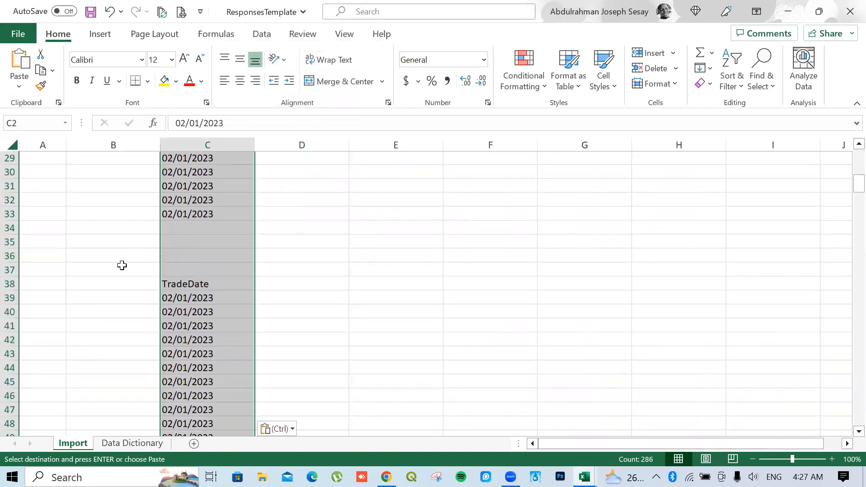
pyautogui.click(10, 270)
pyautogui.moveTo(10, 271); pyautogui.dragTo(14, 229)
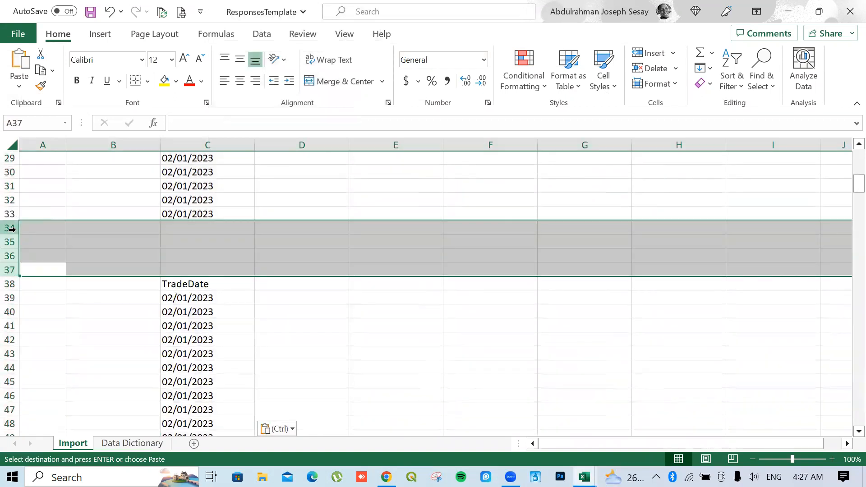
pyautogui.rightClick(14, 228)
pyautogui.click(57, 355)
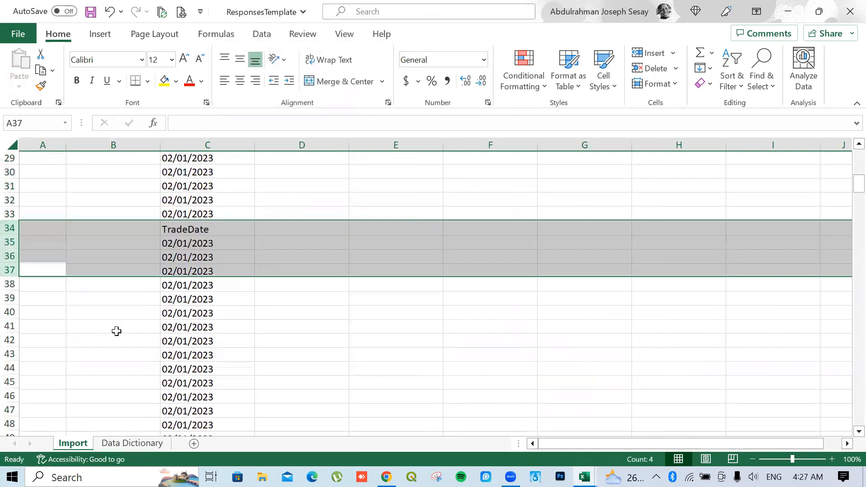
# Delete empty rows 72 to 74 and the repeated TradeDate header row
pyautogui.scroll(-14, 116, 332)
pyautogui.scroll(3, 113, 329)
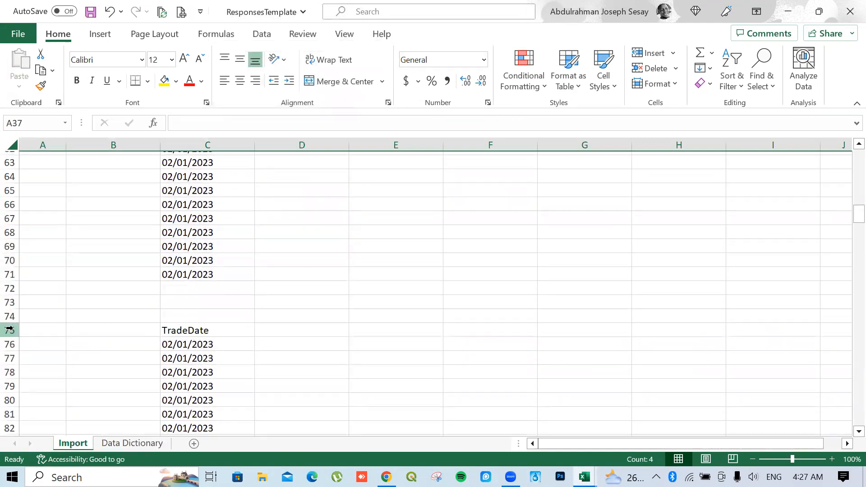
pyautogui.moveTo(9, 316); pyautogui.dragTo(9, 287)
pyautogui.rightClick(10, 287)
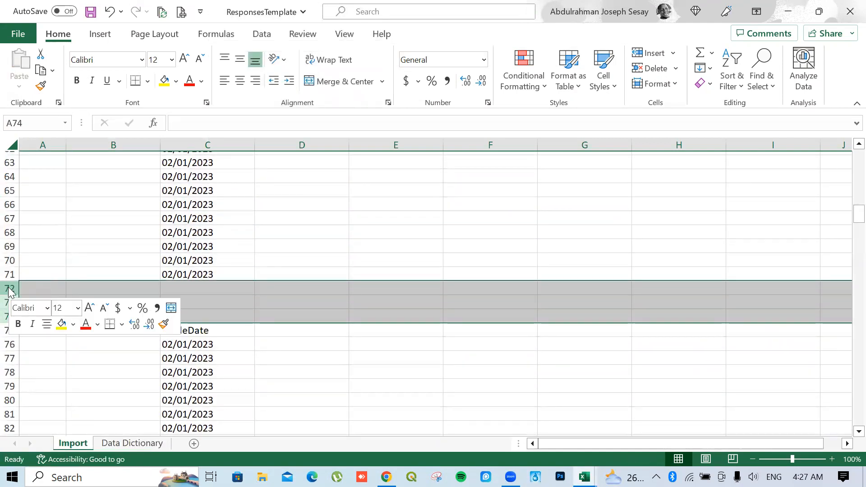
pyautogui.click(48, 176)
pyautogui.scroll(-5, 68, 290)
pyautogui.scroll(5, 68, 296)
pyautogui.click(9, 288)
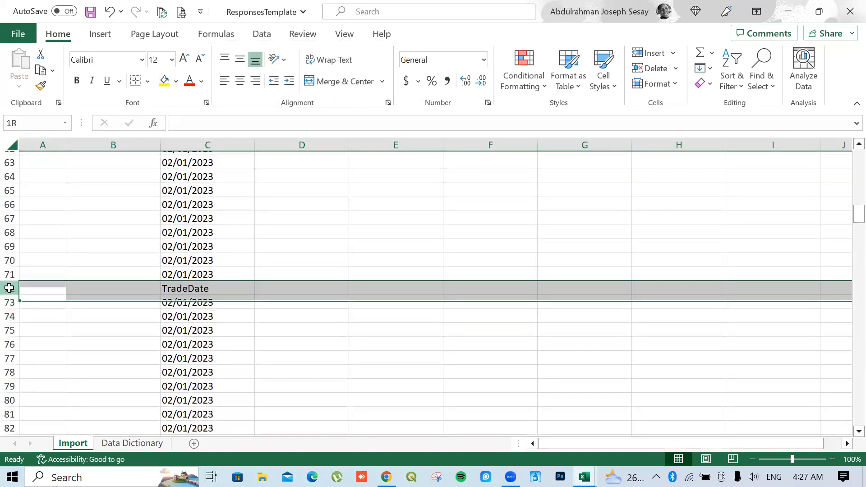
pyautogui.rightClick(8, 288)
pyautogui.click(49, 179)
# Clear all the pasted dates from column C, starting at C2
pyautogui.scroll(13, 166, 266)
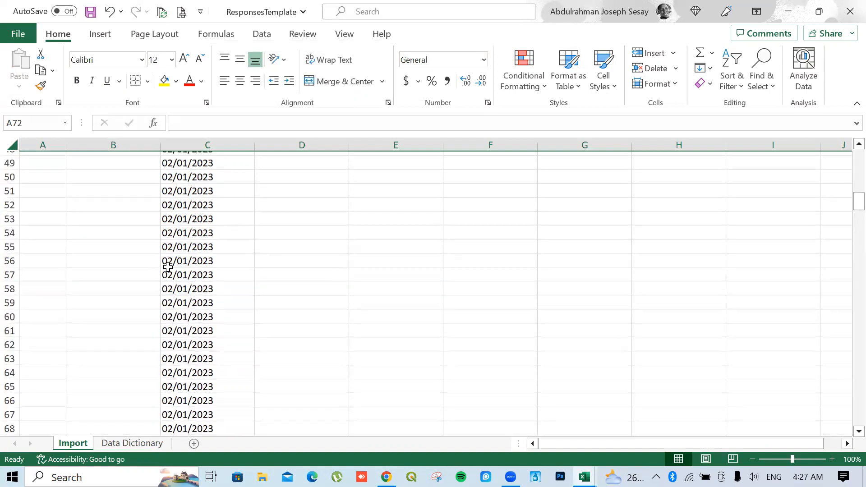
pyautogui.scroll(-1, 166, 268)
pyautogui.scroll(-2, 166, 267)
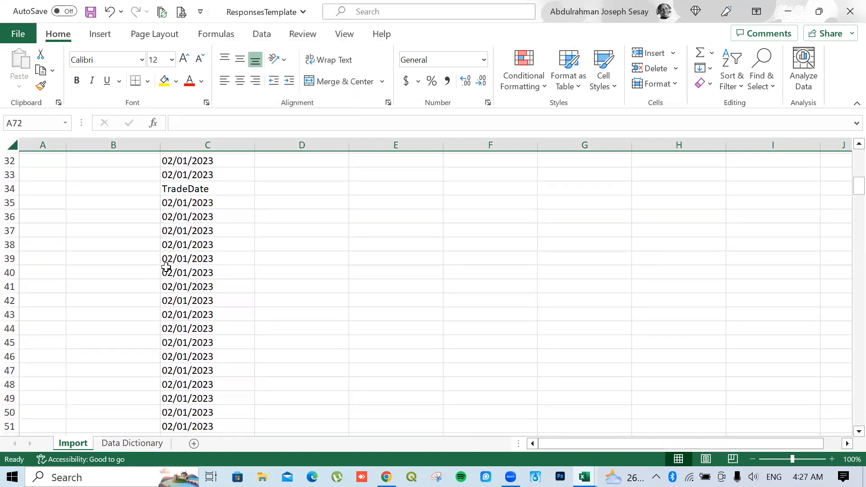
pyautogui.scroll(5, 165, 267)
pyautogui.scroll(6, 165, 268)
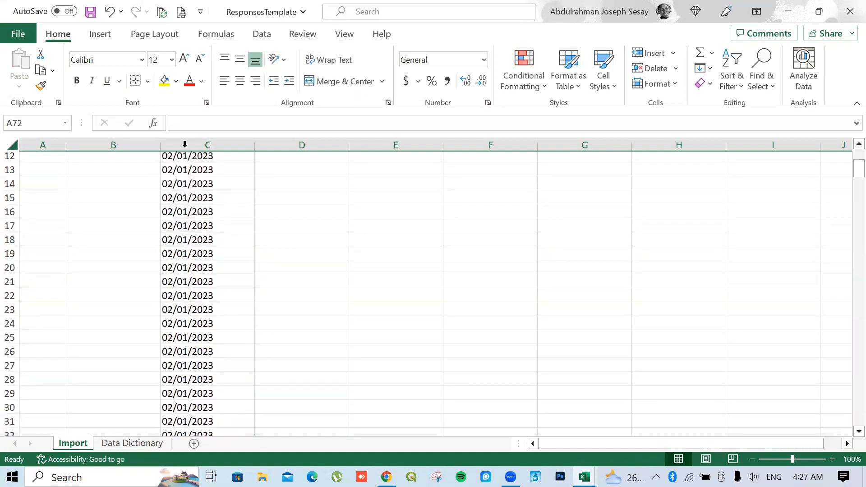
pyautogui.click(192, 179)
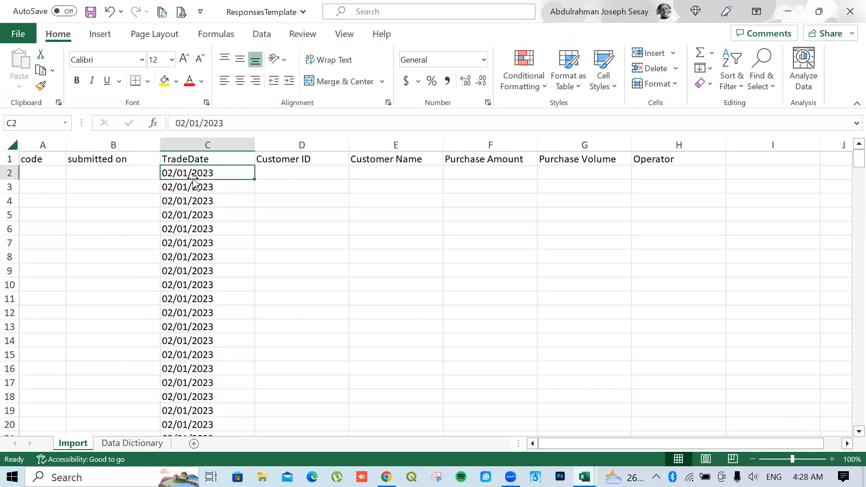
pyautogui.moveTo(194, 181); pyautogui.dragTo(192, 179)
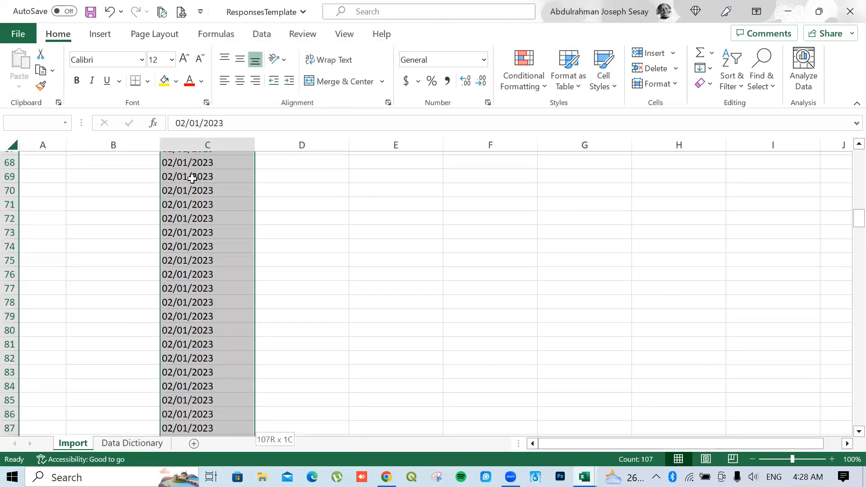
pyautogui.press('Delete')
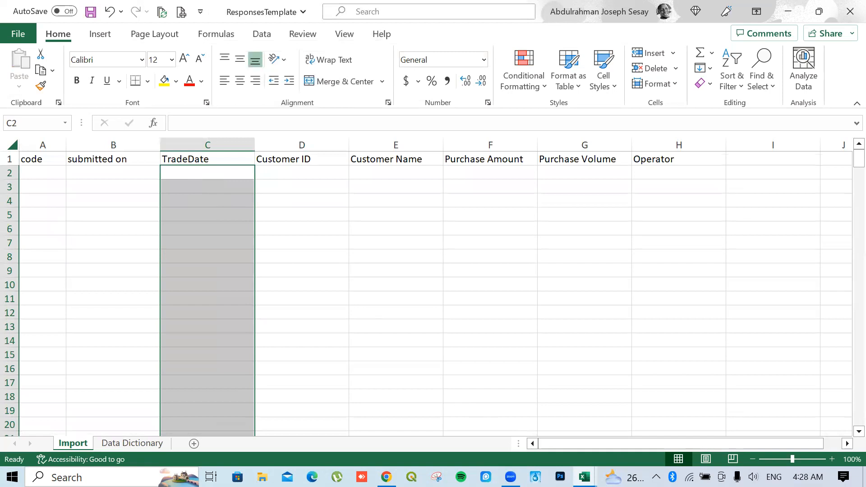
# Copy the first block of trade dates from A6 in AboutSale
pyautogui.click(585, 477)
pyautogui.click(509, 420)
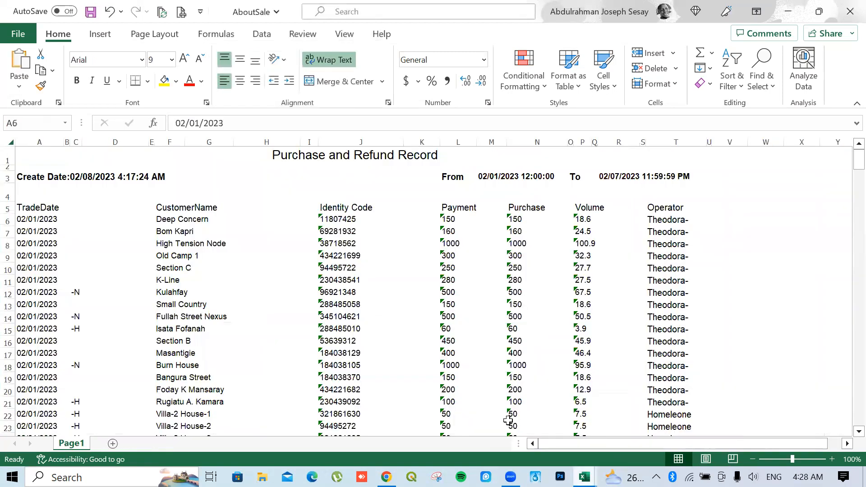
pyautogui.moveTo(41, 220); pyautogui.dragTo(37, 195)
pyautogui.rightClick(37, 194)
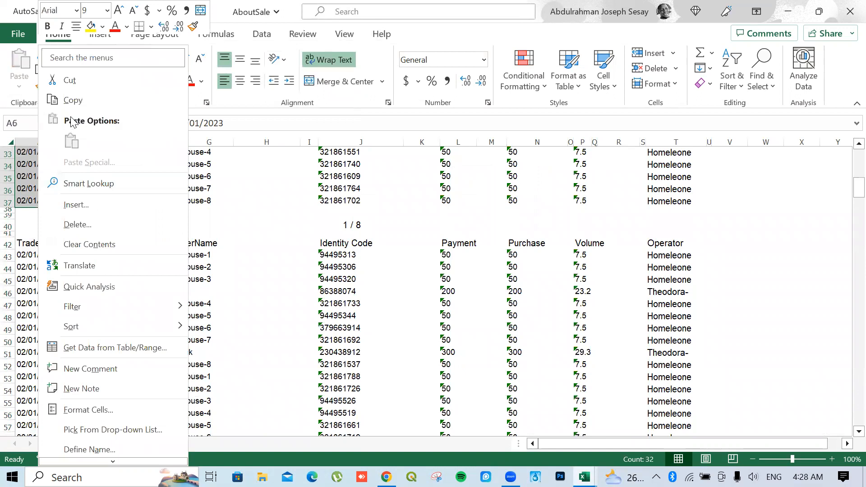
pyautogui.click(72, 100)
pyautogui.scroll(10, 451, 367)
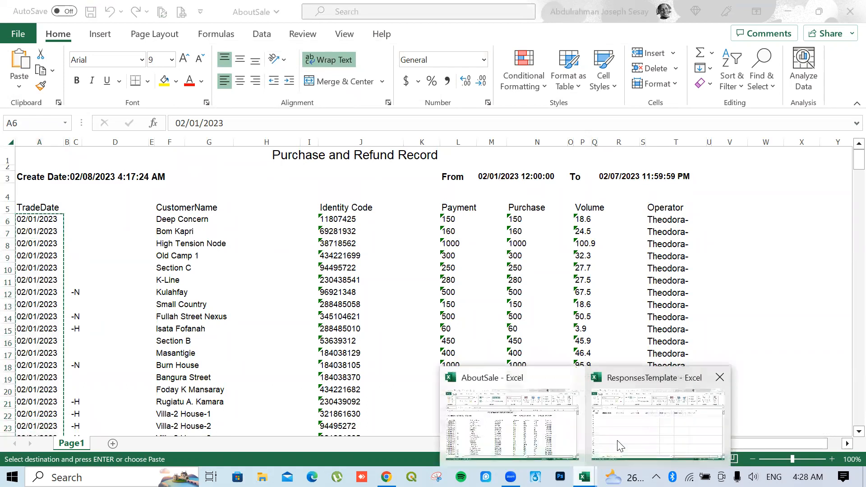
# Paste the 32 copied dates as values into ResponsesTemplate C2:C33
pyautogui.click(638, 449)
pyautogui.click(196, 170)
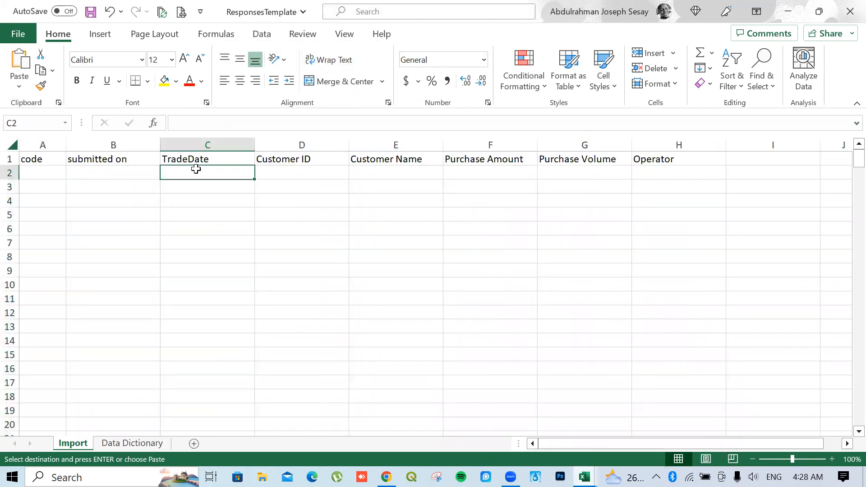
pyautogui.rightClick(195, 170)
pyautogui.click(247, 146)
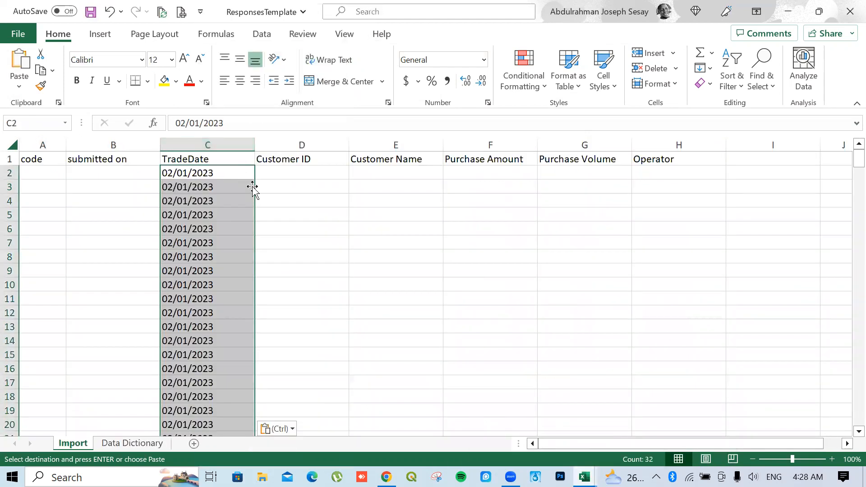
pyautogui.scroll(-4, 253, 304)
pyautogui.scroll(3, 253, 304)
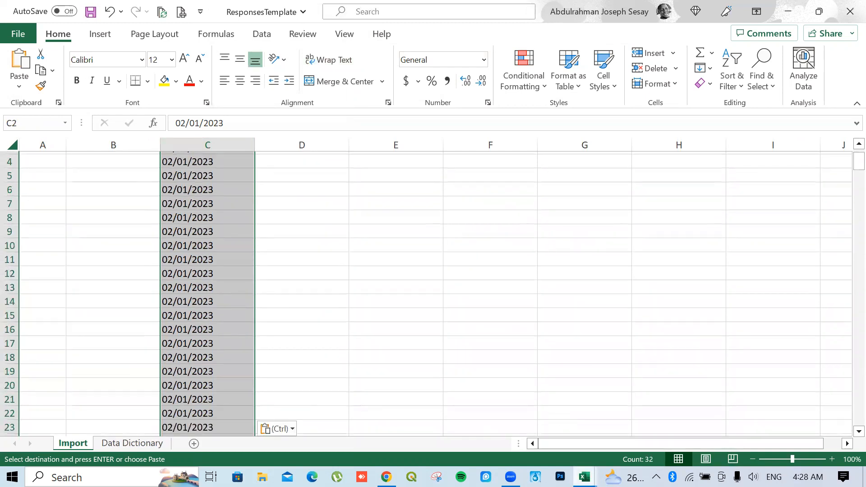
# Copy the second block of trade dates from A43 in AboutSale
pyautogui.click(585, 477)
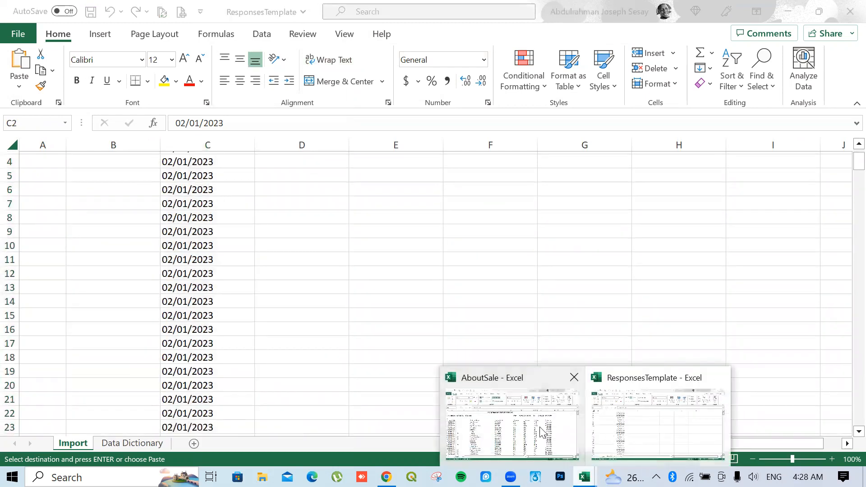
pyautogui.click(513, 424)
pyautogui.scroll(-8, 88, 258)
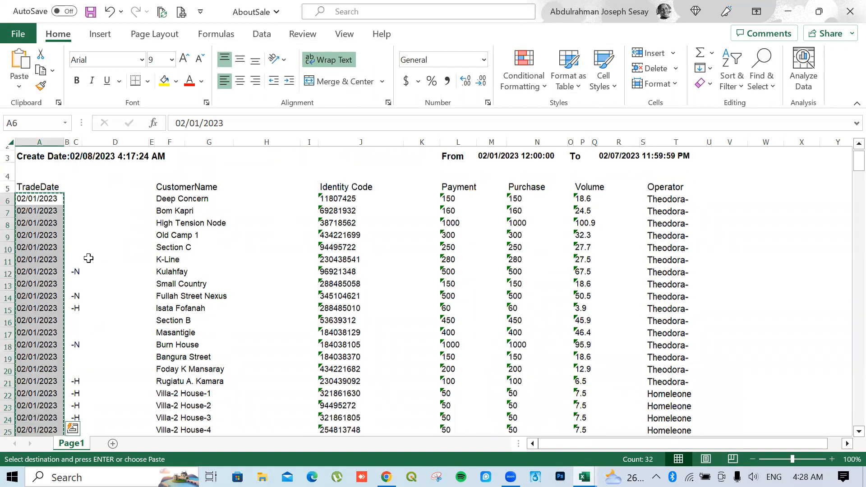
pyautogui.scroll(-3, 87, 258)
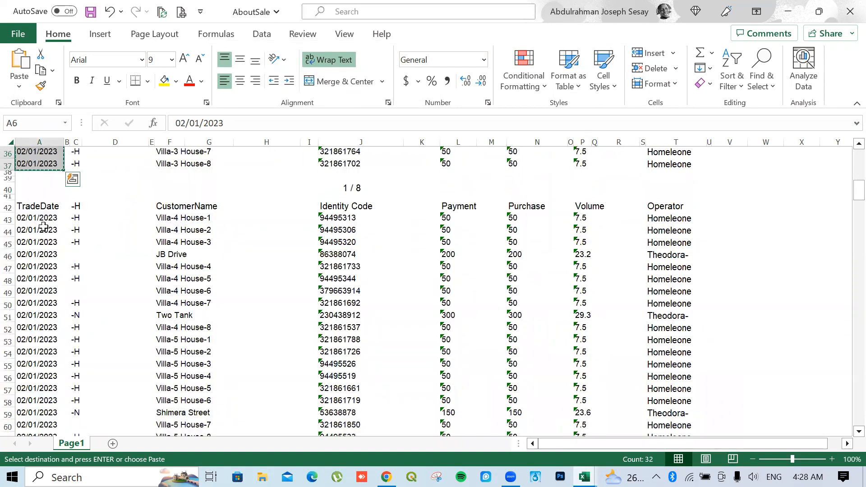
pyautogui.moveTo(40, 217)
pyautogui.mouseDown()
pyautogui.moveTo(45, 433)
pyautogui.moveTo(27, 437)
pyautogui.moveTo(25, 406)
pyautogui.moveTo(21, 461)
pyautogui.moveTo(54, 237)
pyautogui.moveTo(48, 206)
pyautogui.mouseUp()
pyautogui.rightClick(48, 207)
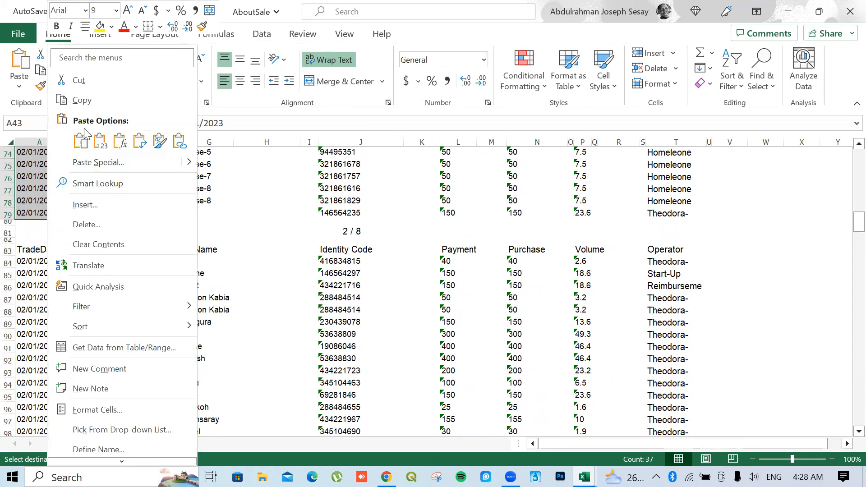
pyautogui.click(82, 100)
pyautogui.scroll(15, 433, 289)
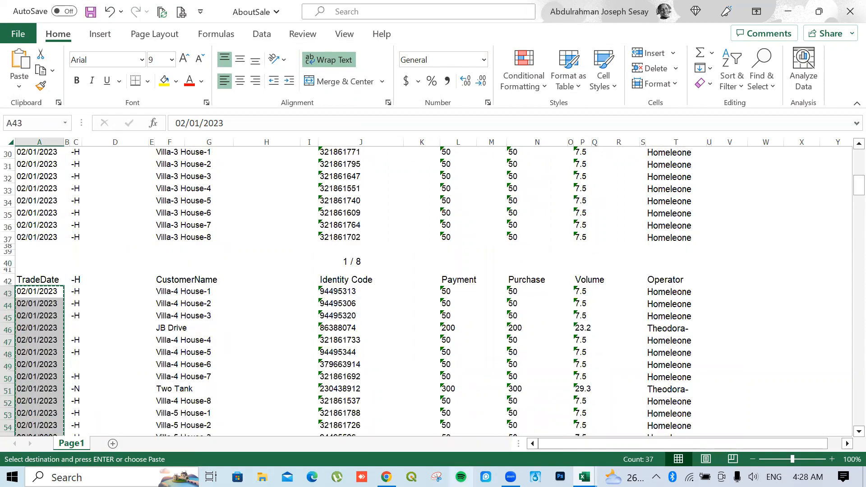
# Paste 02/01/2023 as values into the TradeDate rows from C34 down
pyautogui.moveTo(585, 477)
pyautogui.click(627, 420)
pyautogui.scroll(-7, 299, 358)
pyautogui.click(199, 269)
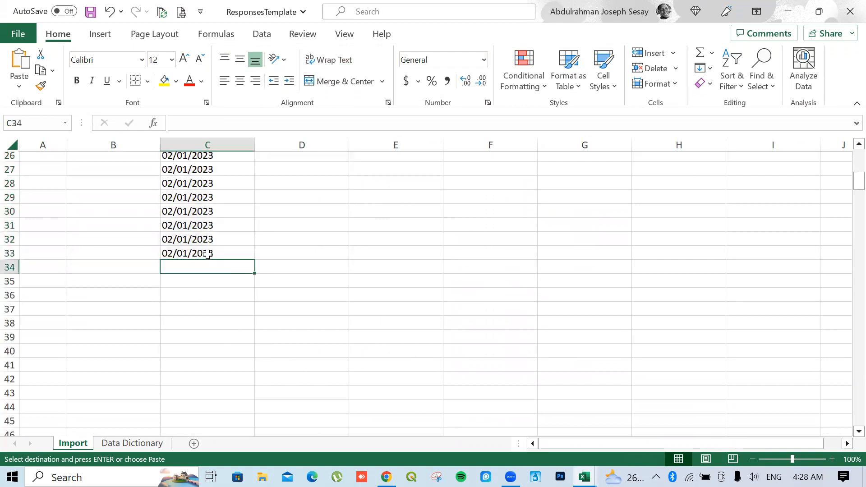
pyautogui.rightClick(219, 266)
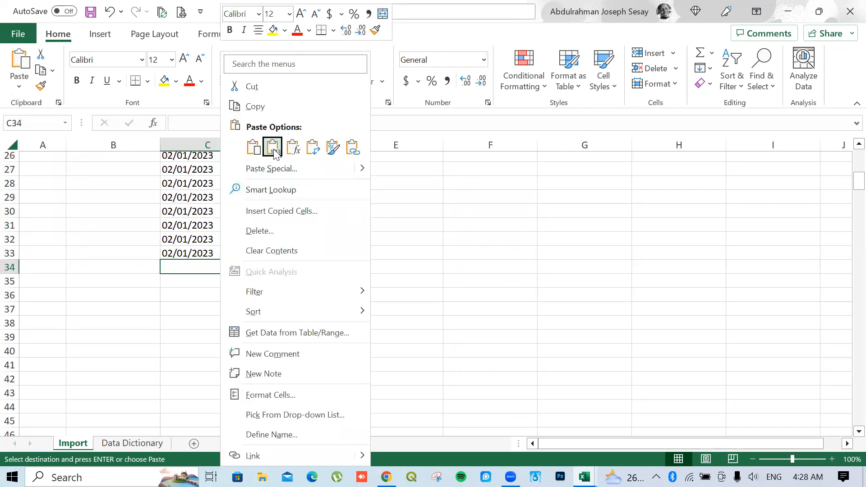
pyautogui.click(272, 147)
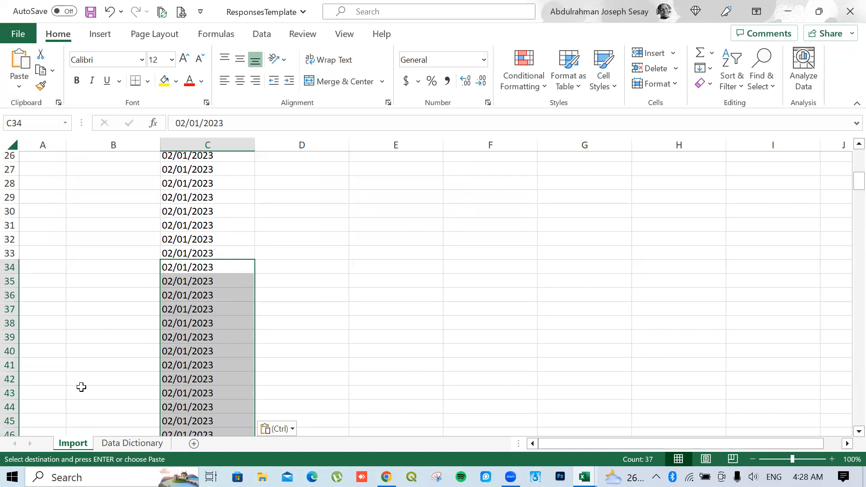
pyautogui.scroll(-3, 177, 338)
pyautogui.scroll(9, 185, 329)
pyautogui.scroll(3, 189, 328)
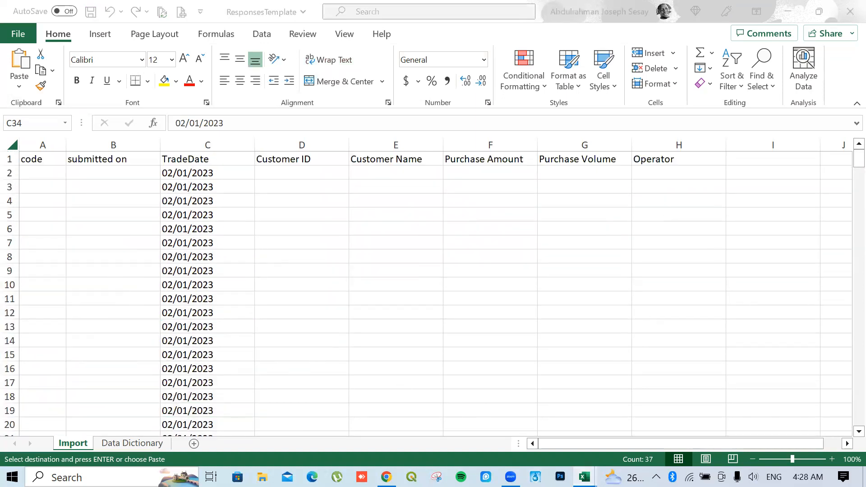
# Bring the AboutSale workbook back to the front
pyautogui.moveTo(585, 477)
pyautogui.click(502, 426)
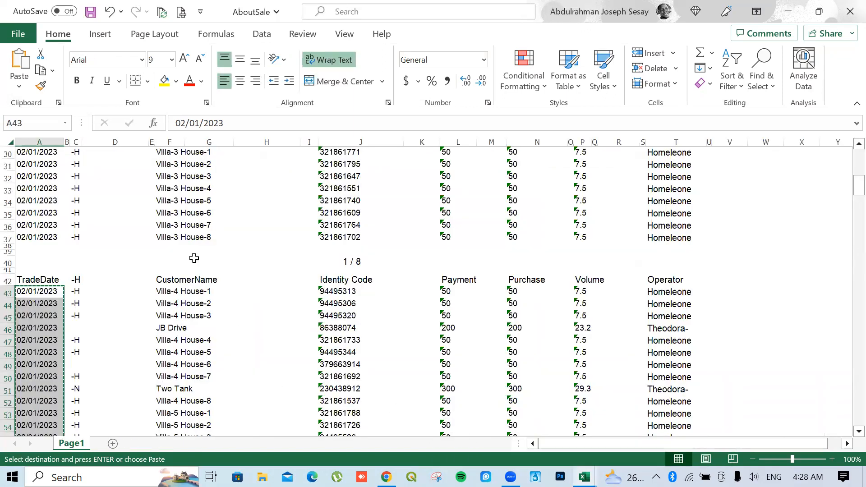
pyautogui.scroll(7, 195, 256)
pyautogui.scroll(2, 198, 253)
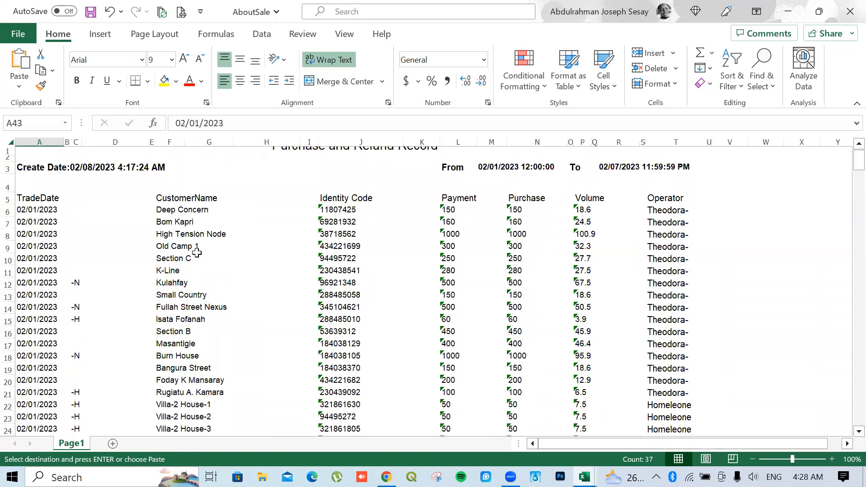
pyautogui.scroll(-1, 197, 253)
pyautogui.click(338, 191)
pyautogui.moveTo(346, 229); pyautogui.dragTo(359, 343)
pyautogui.rightClick(359, 344)
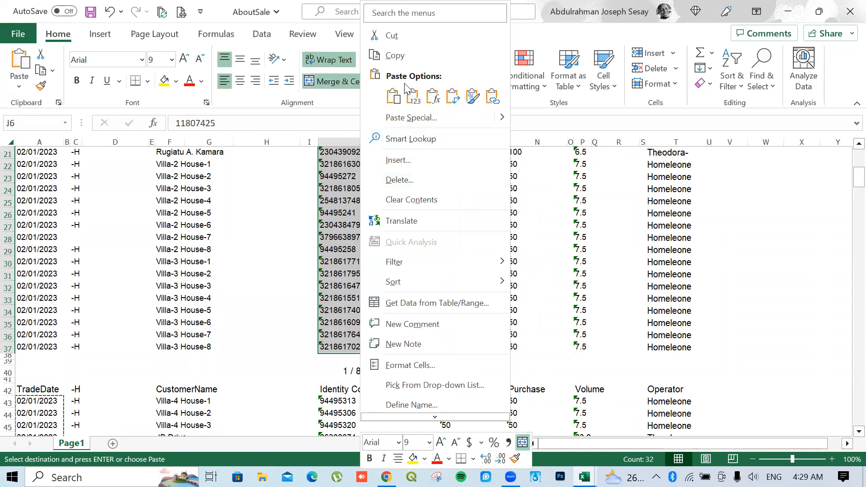
pyautogui.click(395, 56)
pyautogui.scroll(7, 499, 261)
pyautogui.scroll(-9, 491, 310)
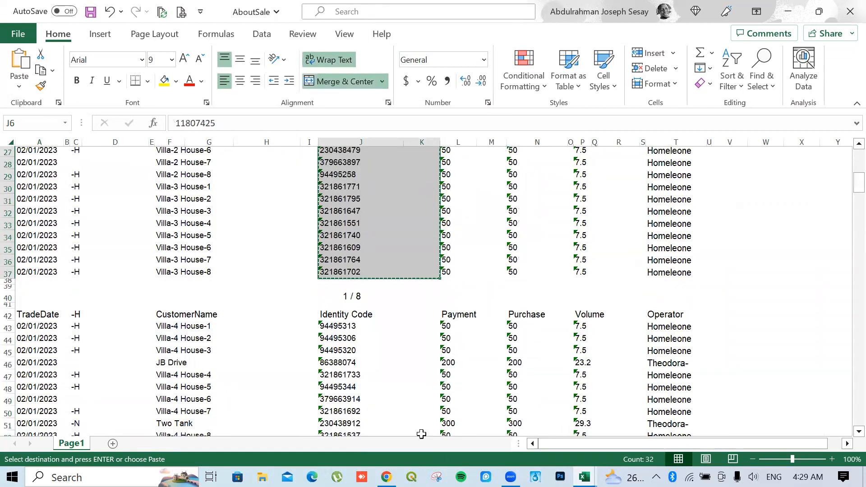
# Paste the Identity Codes as values into ResponsesTemplate cell D2 under Customer ID
pyautogui.click(585, 477)
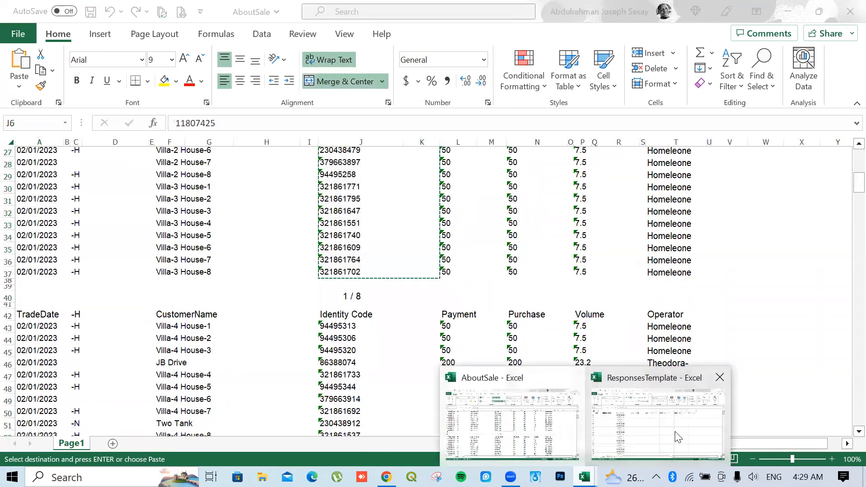
pyautogui.click(613, 429)
pyautogui.click(287, 172)
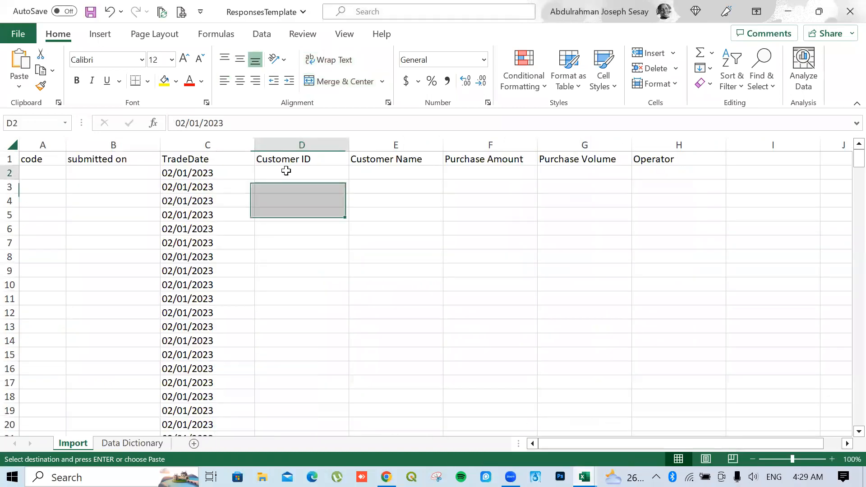
pyautogui.rightClick(286, 172)
pyautogui.click(339, 148)
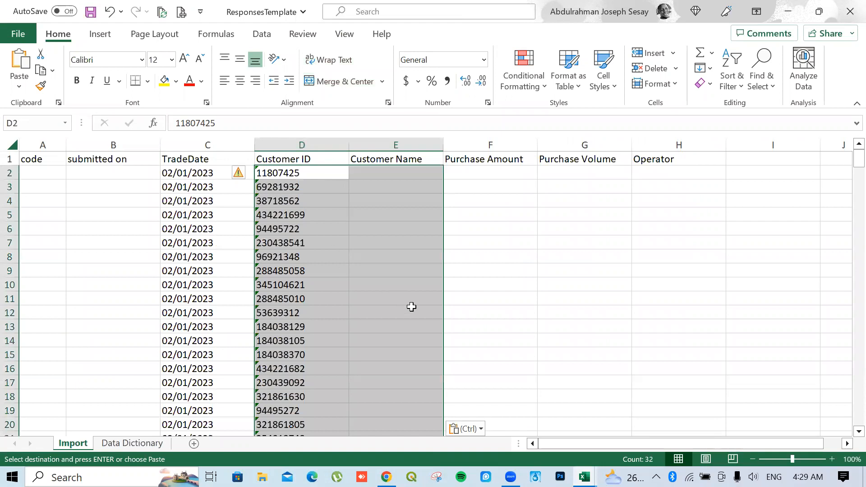
pyautogui.scroll(-2, 413, 307)
pyautogui.scroll(-6, 554, 418)
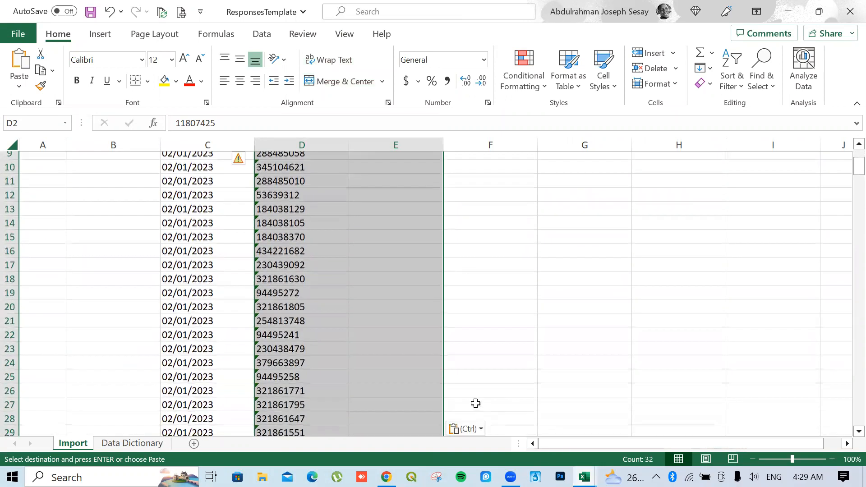
# Copy the second page's Identity Codes from J43 down in AboutSale
pyautogui.moveTo(584, 477)
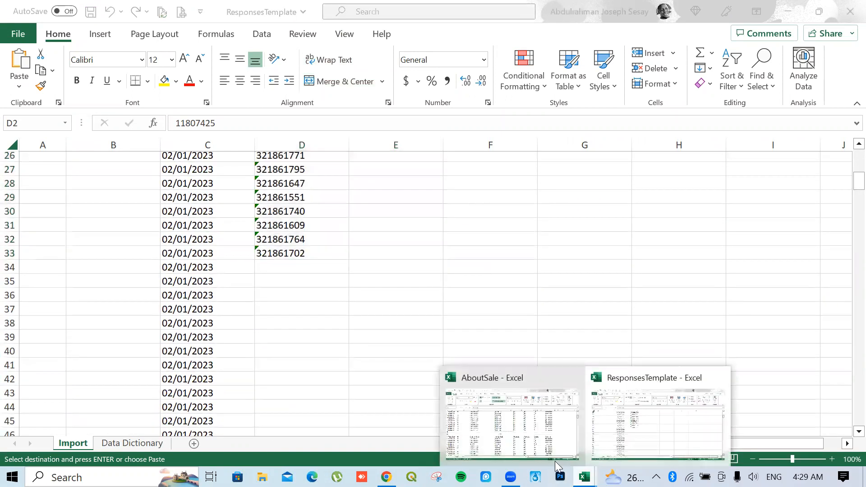
pyautogui.click(512, 449)
pyautogui.moveTo(349, 325); pyautogui.dragTo(363, 418)
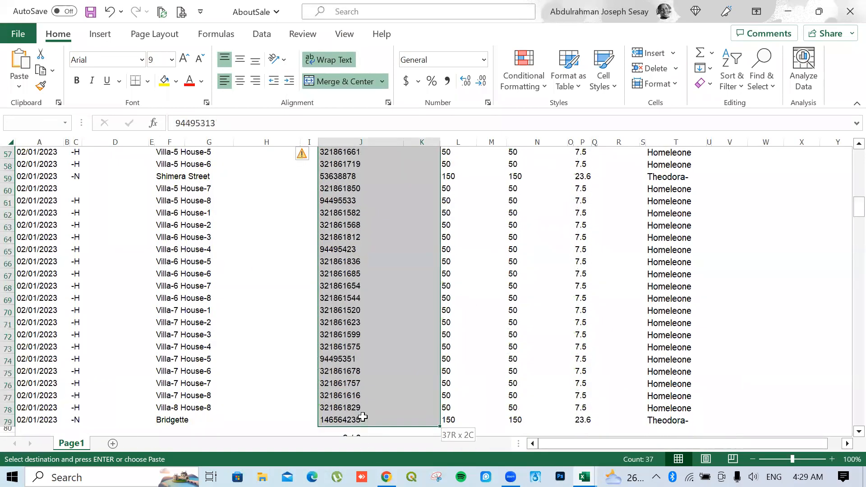
pyautogui.scroll(-3, 363, 418)
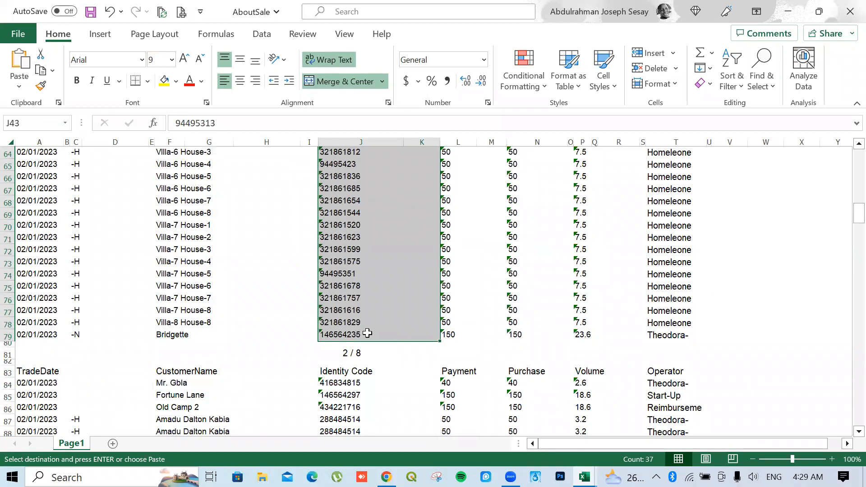
pyautogui.rightClick(367, 334)
pyautogui.click(408, 55)
pyautogui.scroll(11, 406, 226)
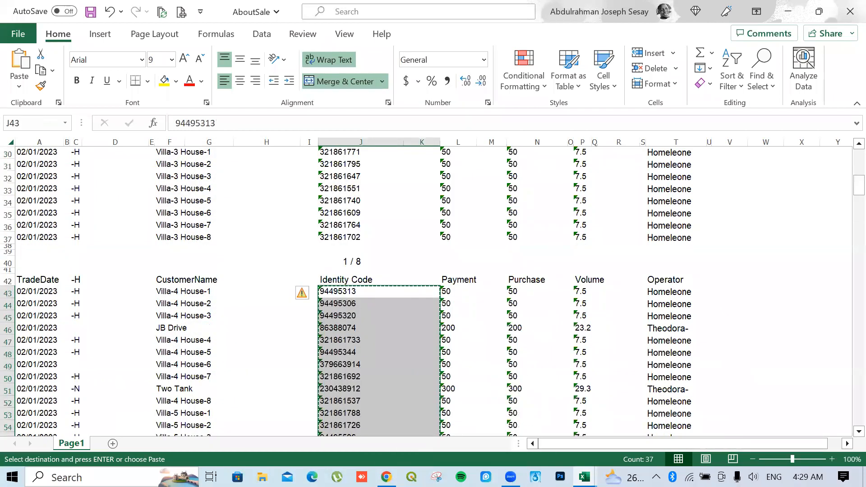
# Paste the second batch of codes as values into Customer ID from D34
pyautogui.moveTo(585, 476)
pyautogui.click(589, 452)
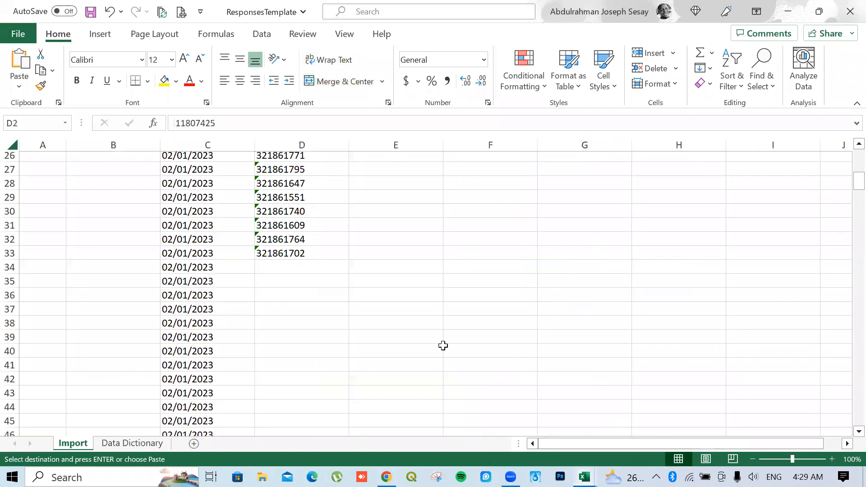
pyautogui.click(304, 270)
pyautogui.rightClick(305, 270)
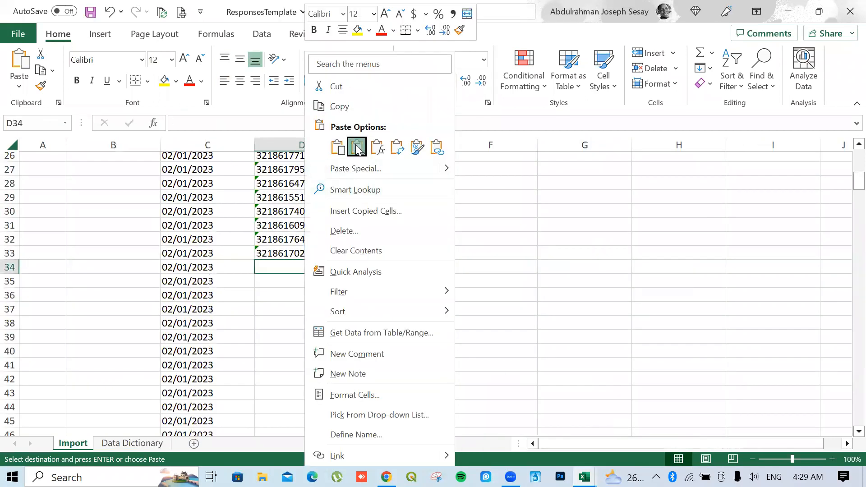
pyautogui.click(354, 145)
pyautogui.press('Return')
pyautogui.press('Return')
pyautogui.press('Return')
pyautogui.moveTo(313, 315); pyautogui.dragTo(313, 317)
pyautogui.scroll(-2, 316, 295)
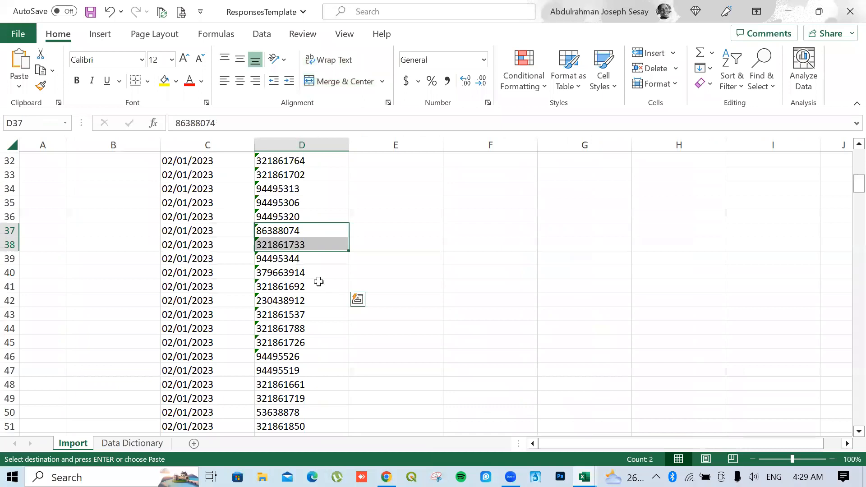
pyautogui.scroll(11, 319, 281)
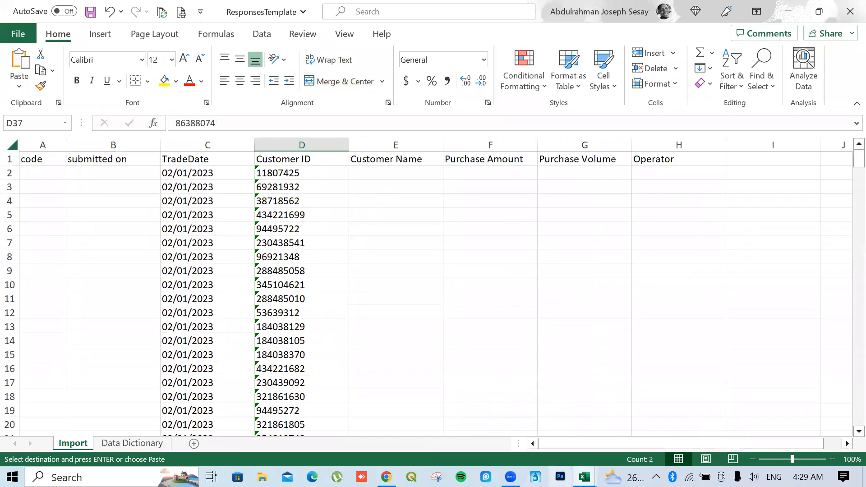
# Bring the AboutSale workbook back to the front
pyautogui.moveTo(584, 477)
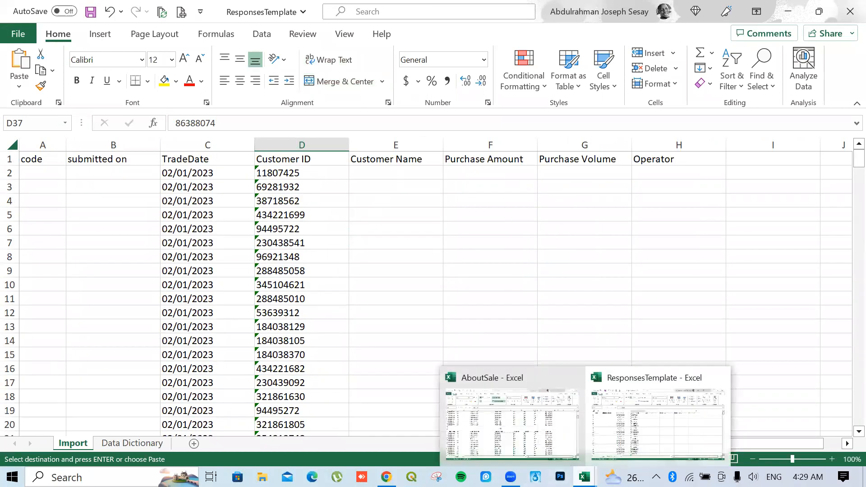
pyautogui.click(542, 437)
pyautogui.scroll(10, 421, 215)
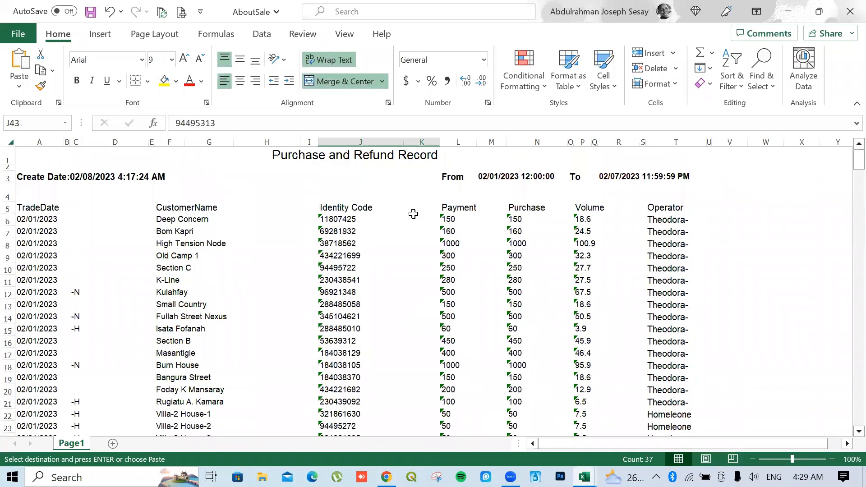
pyautogui.moveTo(164, 219); pyautogui.dragTo(440, 285)
pyautogui.moveTo(175, 248); pyautogui.dragTo(178, 224)
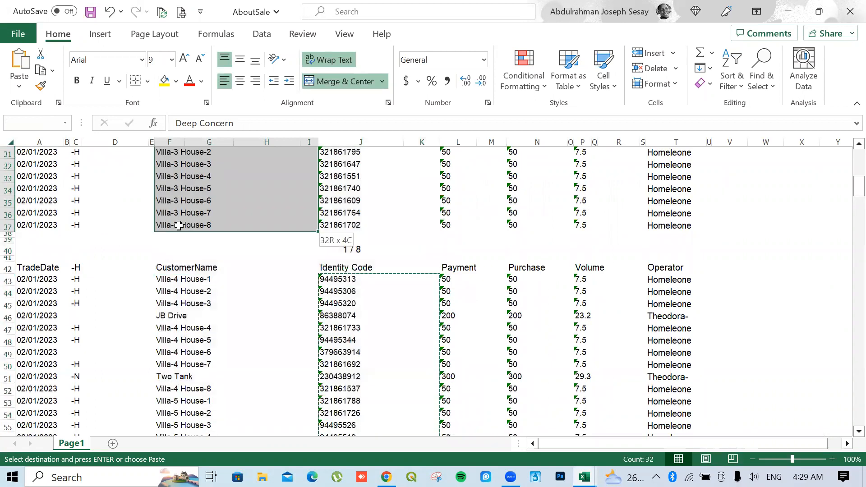
pyautogui.rightClick(178, 225)
pyautogui.click(221, 100)
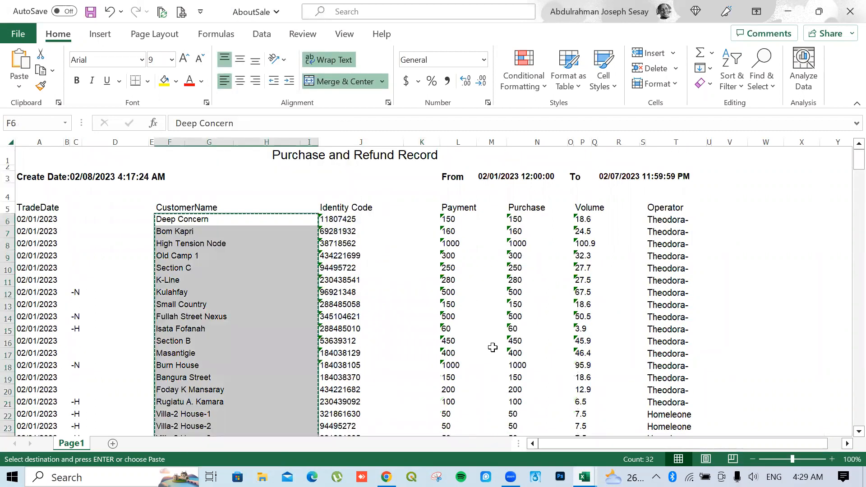
# Paste the names as values into ResponsesTemplate cell E2 under Customer Name
pyautogui.moveTo(584, 477)
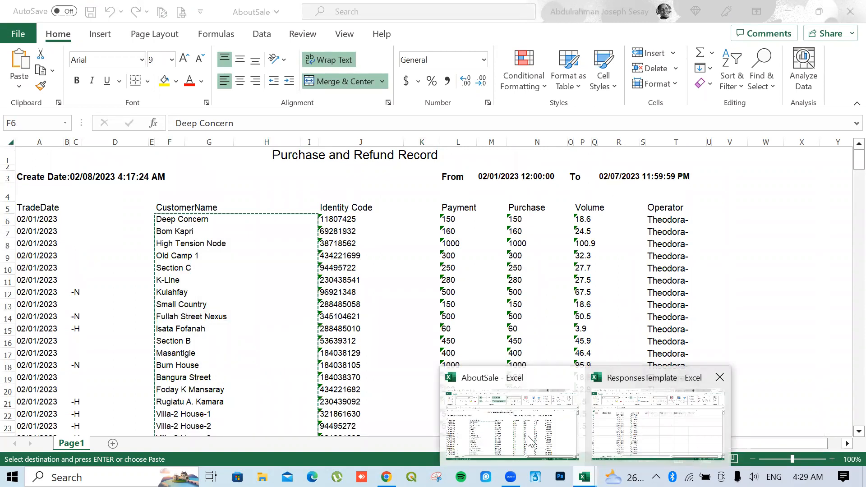
pyautogui.click(606, 422)
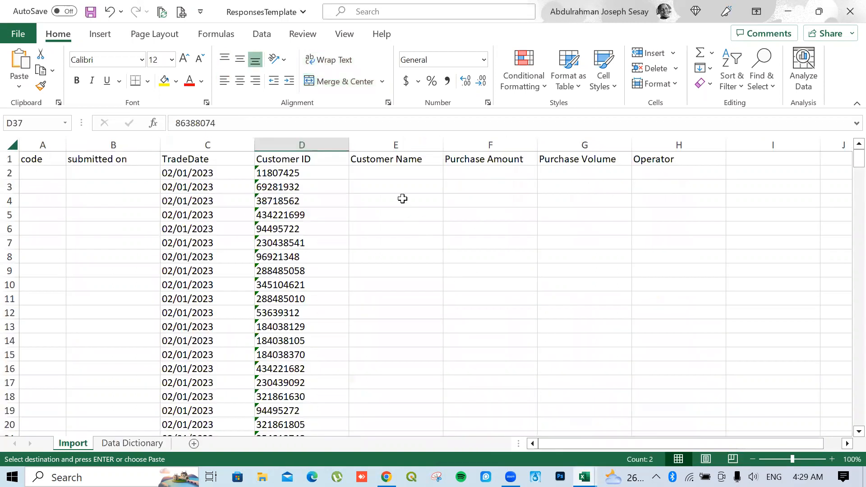
pyautogui.rightClick(393, 170)
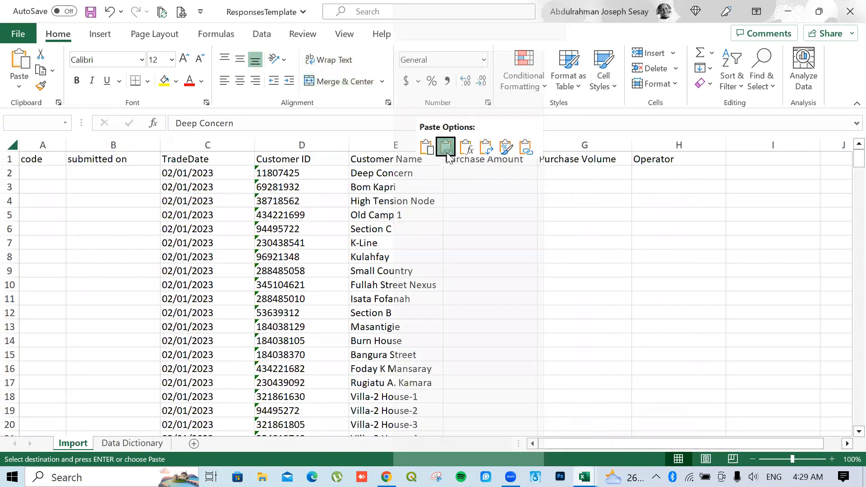
pyautogui.click(447, 149)
pyautogui.scroll(-9, 452, 304)
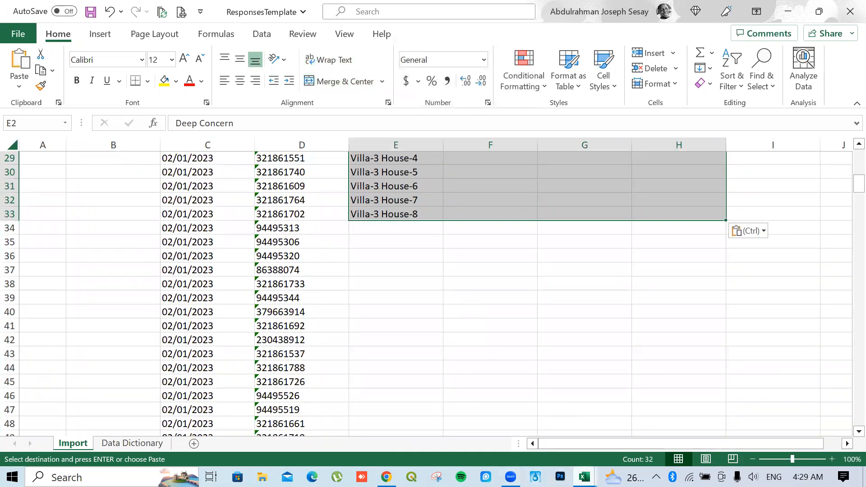
# Copy the second page's customer names, rows 43 to 79, in AboutSale
pyautogui.click(585, 477)
pyautogui.click(496, 449)
pyautogui.scroll(-4, 224, 303)
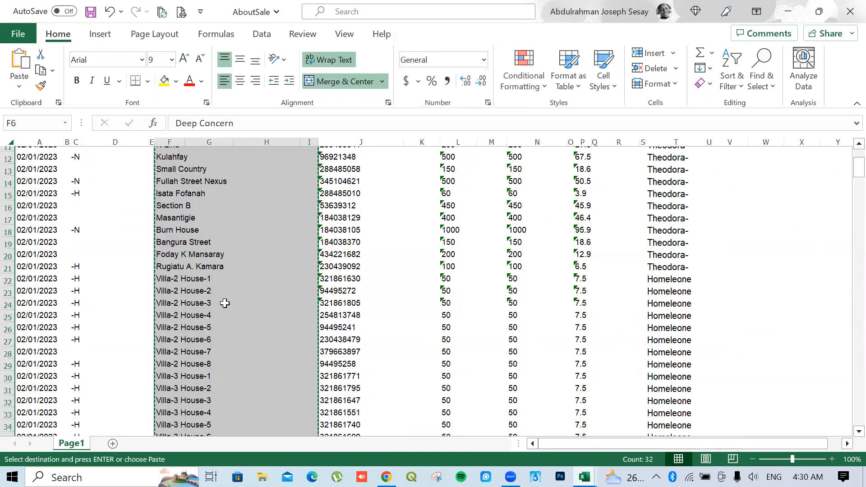
pyautogui.scroll(-6, 189, 301)
pyautogui.moveTo(179, 300); pyautogui.dragTo(174, 424)
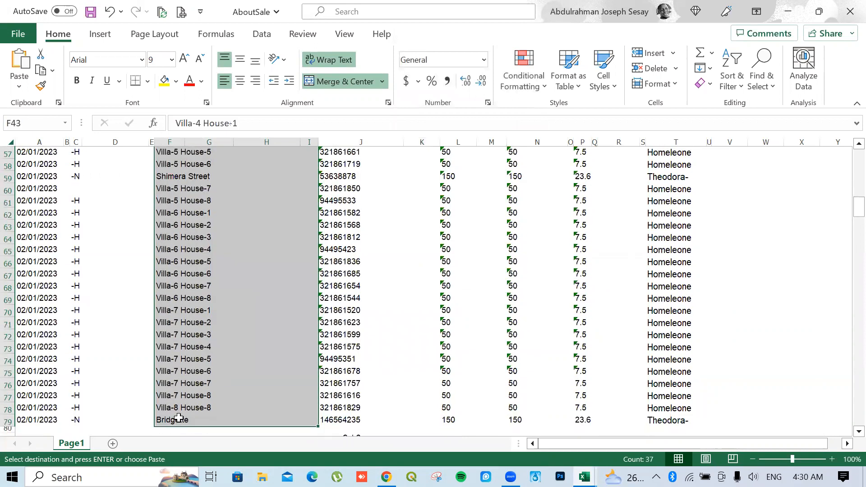
pyautogui.rightClick(176, 420)
pyautogui.click(213, 55)
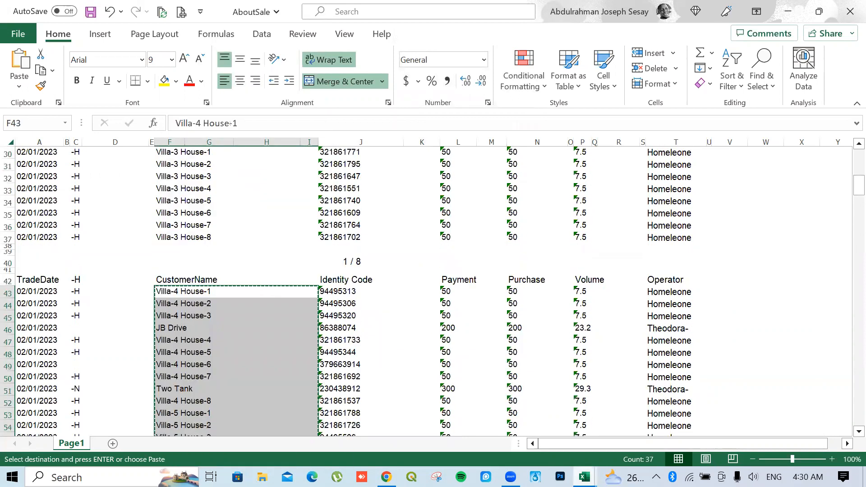
# Paste the second batch of names as values into column E from E34
pyautogui.moveTo(585, 478)
pyautogui.click(615, 435)
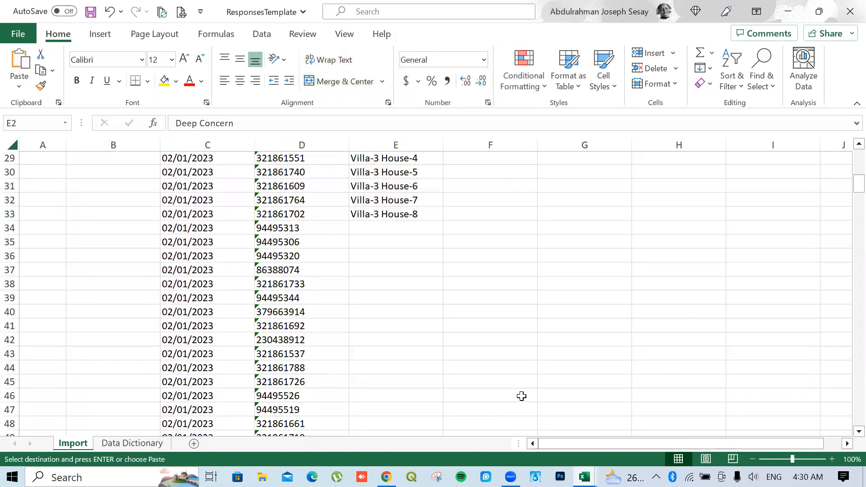
pyautogui.click(380, 227)
pyautogui.rightClick(380, 227)
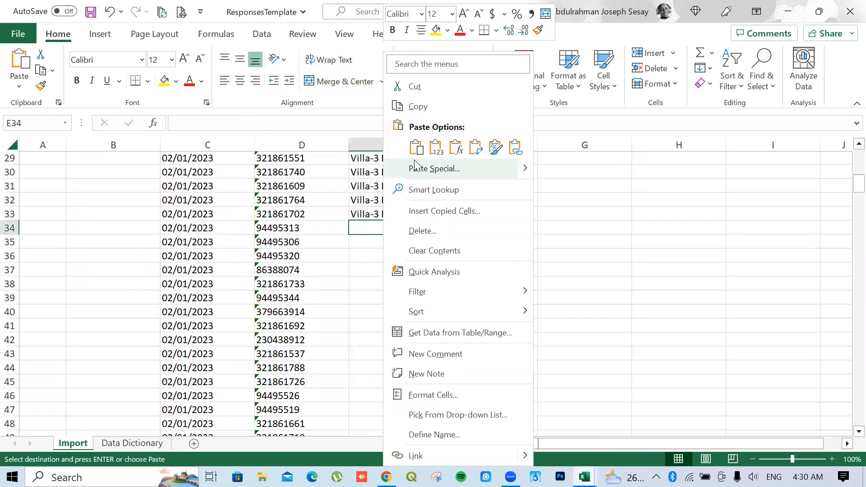
pyautogui.click(432, 142)
pyautogui.scroll(-15, 416, 275)
pyautogui.scroll(20, 416, 275)
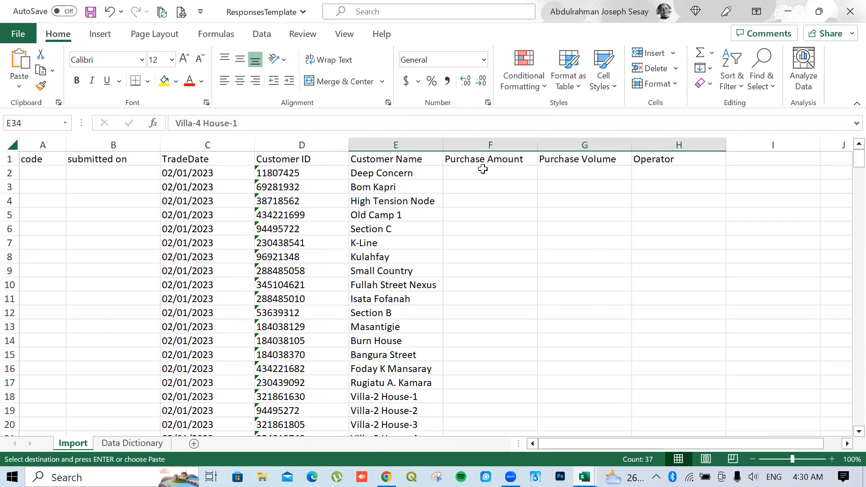
# Return to AboutSale and select the Purchase column from N6 down
pyautogui.moveTo(585, 477)
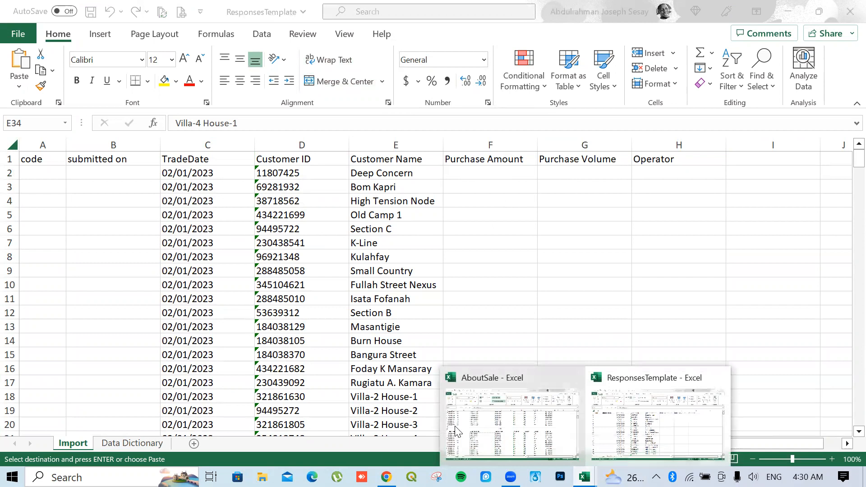
pyautogui.click(513, 420)
pyautogui.scroll(10, 381, 211)
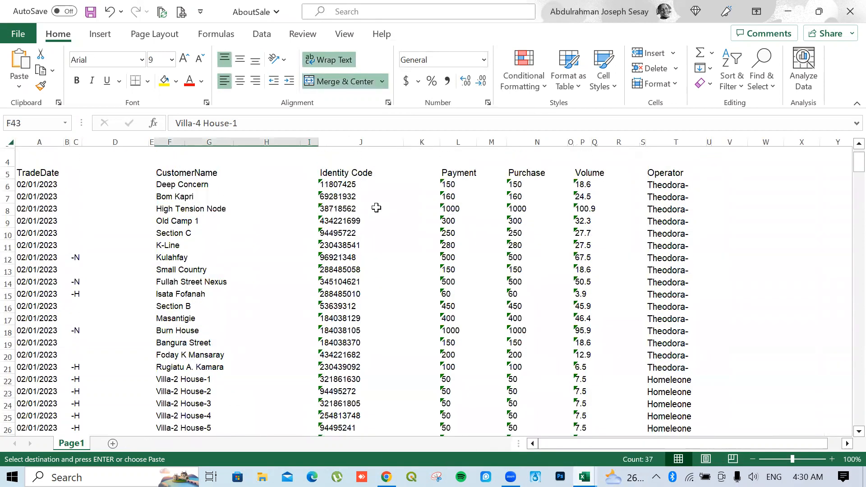
pyautogui.moveTo(509, 227); pyautogui.dragTo(523, 159)
# Copy AboutSale's Purchase values N6:N37 and paste them as values at F2 in ResponsesTemplate
pyautogui.rightClick(523, 159)
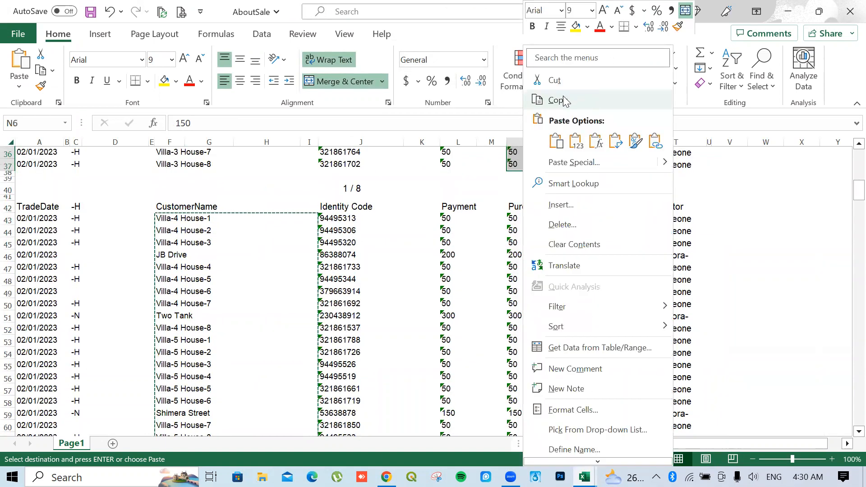
pyautogui.click(559, 100)
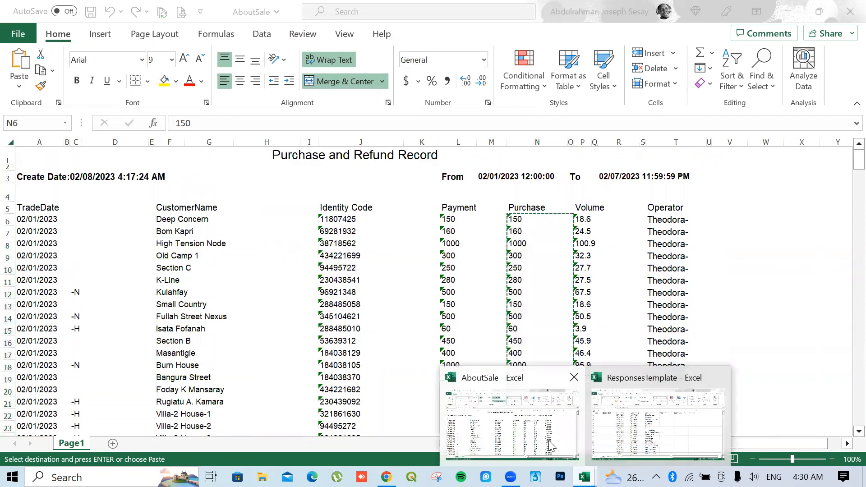
pyautogui.click(588, 406)
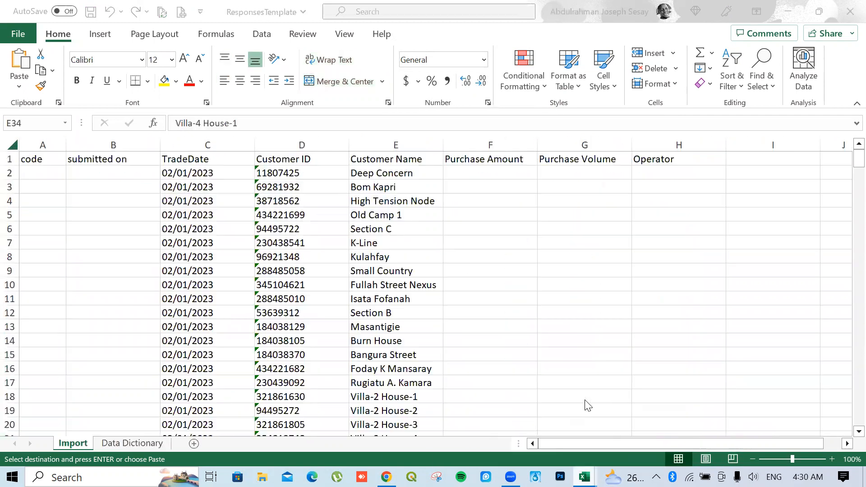
pyautogui.rightClick(481, 173)
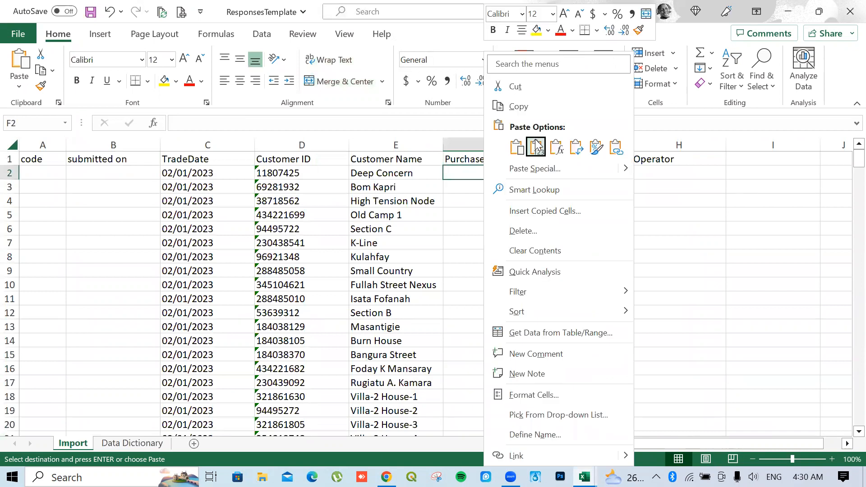
pyautogui.click(537, 146)
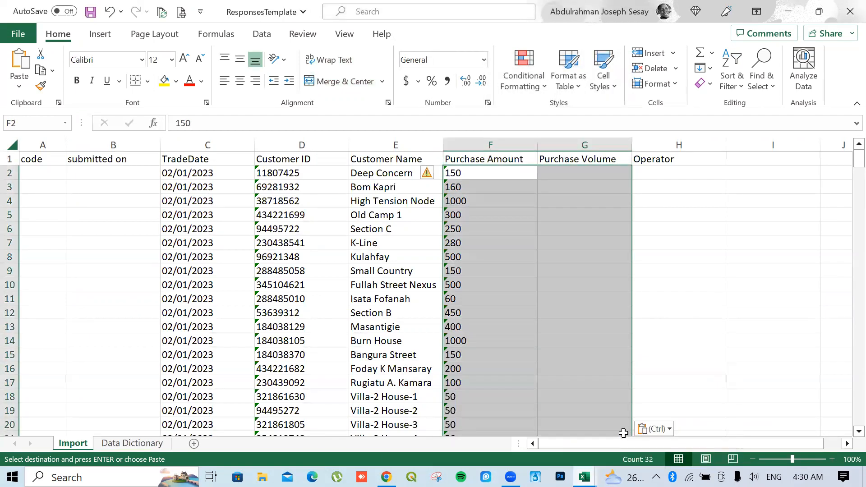
# Copy Purchase values N43:N79 from AboutSale and paste them as values at F34
pyautogui.moveTo(585, 476)
pyautogui.click(537, 432)
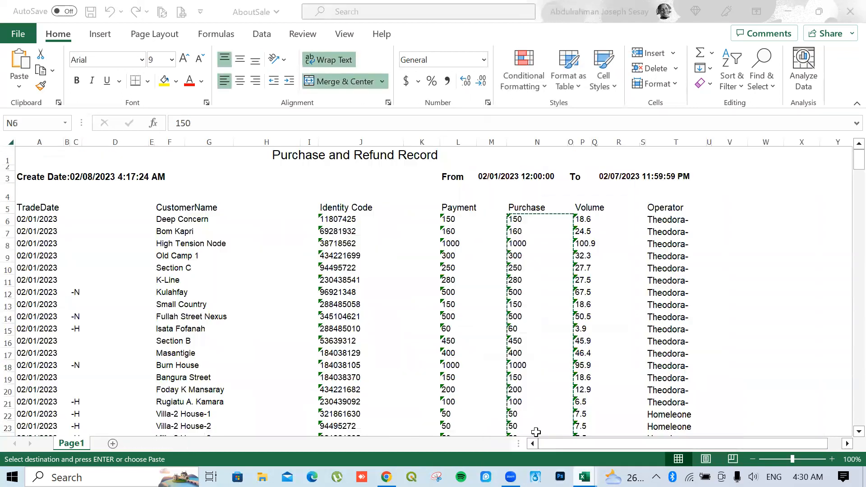
pyautogui.scroll(-11, 531, 415)
pyautogui.moveTo(514, 247); pyautogui.dragTo(522, 323)
pyautogui.rightClick(522, 323)
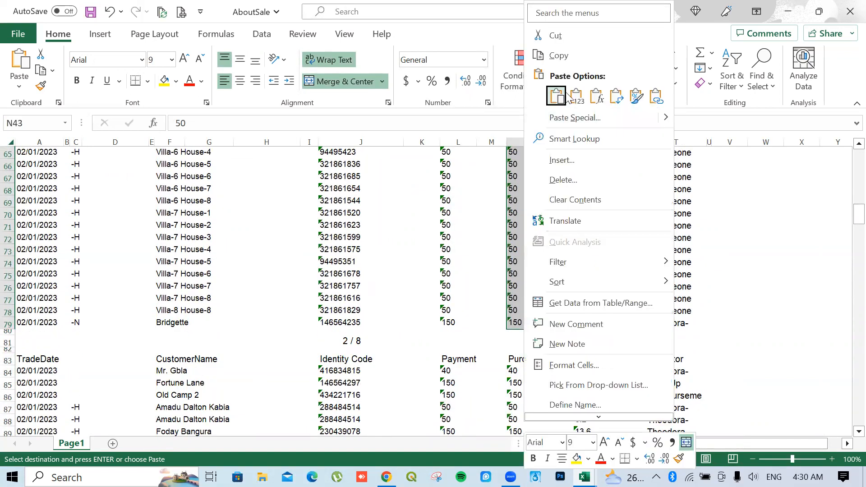
pyautogui.click(560, 55)
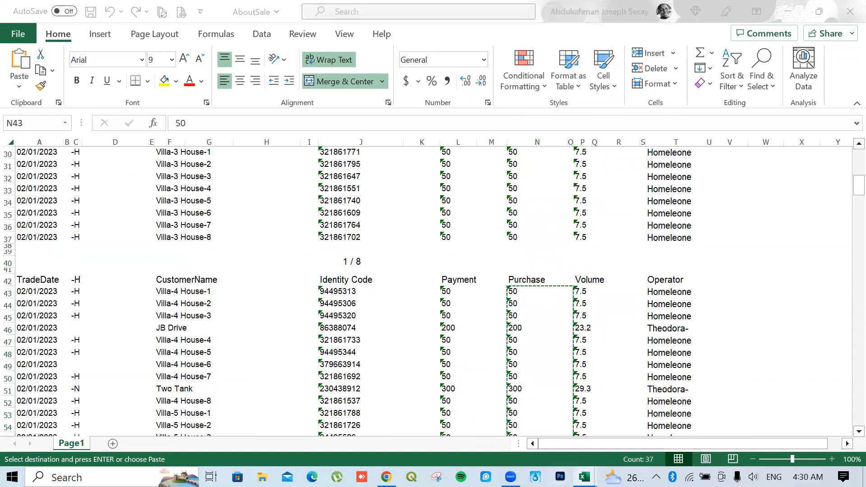
pyautogui.moveTo(585, 477)
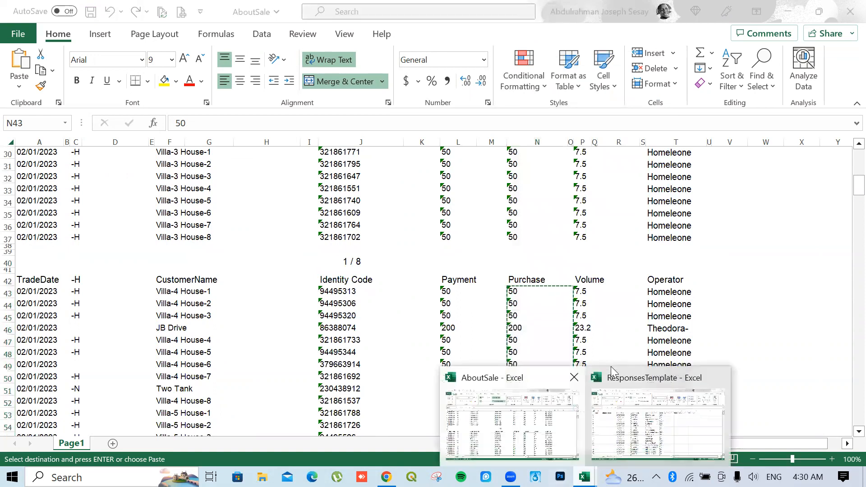
pyautogui.click(619, 418)
pyautogui.scroll(-7, 518, 263)
pyautogui.keyDown('shift'); pyautogui.click(490, 291); pyautogui.keyUp('shift')
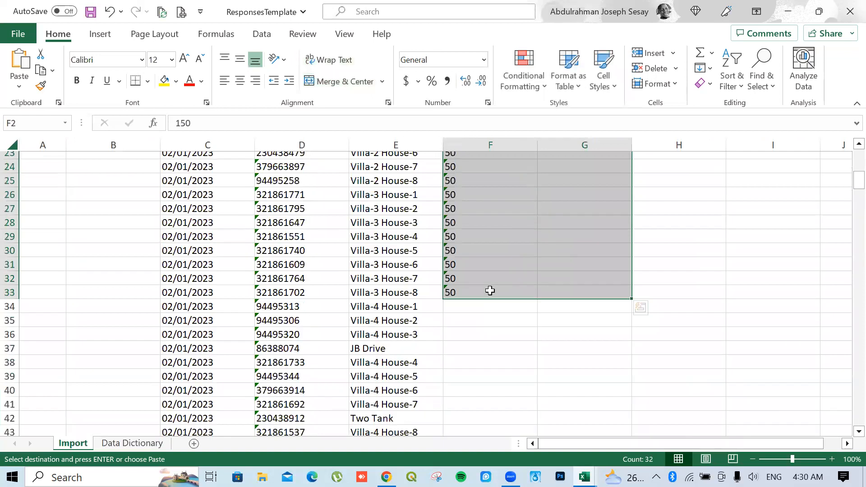
pyautogui.click(482, 308)
pyautogui.rightClick(482, 308)
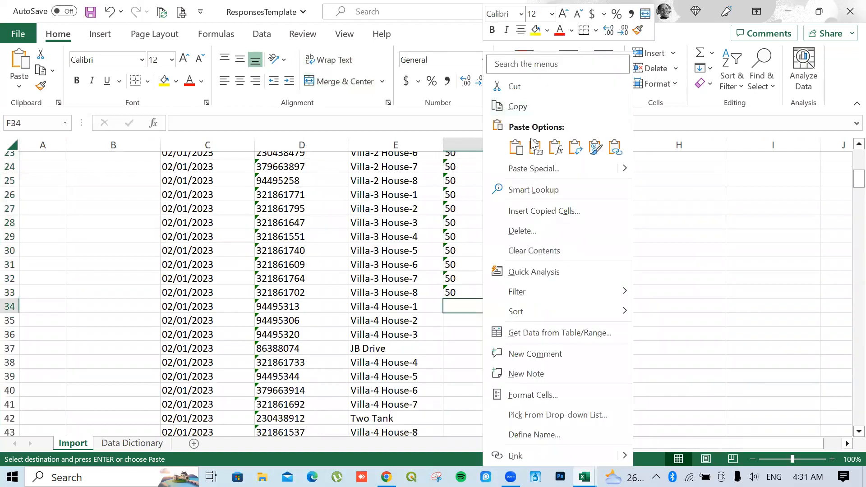
pyautogui.click(536, 147)
# Check the filled Purchase Amount column, then return to the AboutSale workbook
pyautogui.scroll(-6, 515, 319)
pyautogui.scroll(-9, 516, 319)
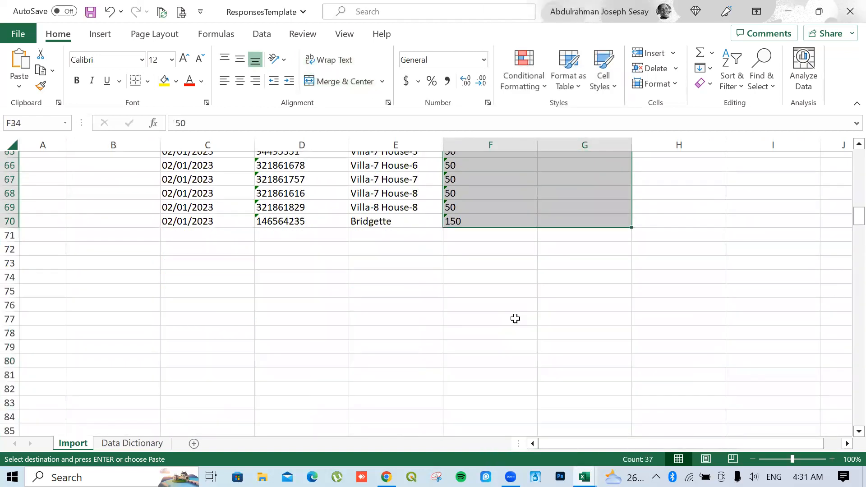
pyautogui.scroll(20, 515, 317)
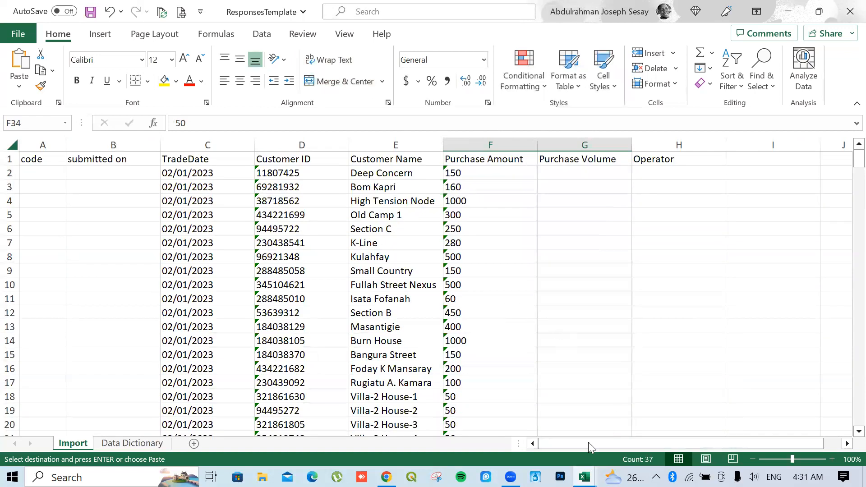
pyautogui.click(585, 477)
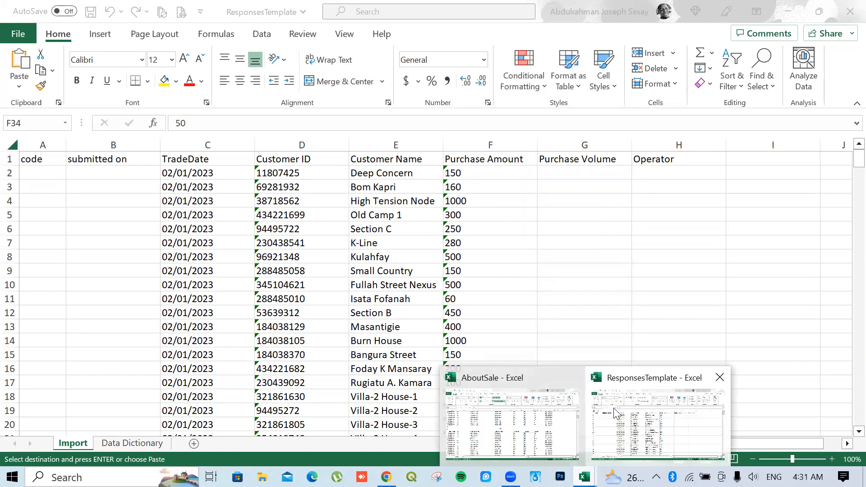
pyautogui.click(533, 437)
# Copy AboutSale's Volume figures for rows 6–37 and paste them as values at G2 in ResponsesTemplate
pyautogui.scroll(10, 602, 246)
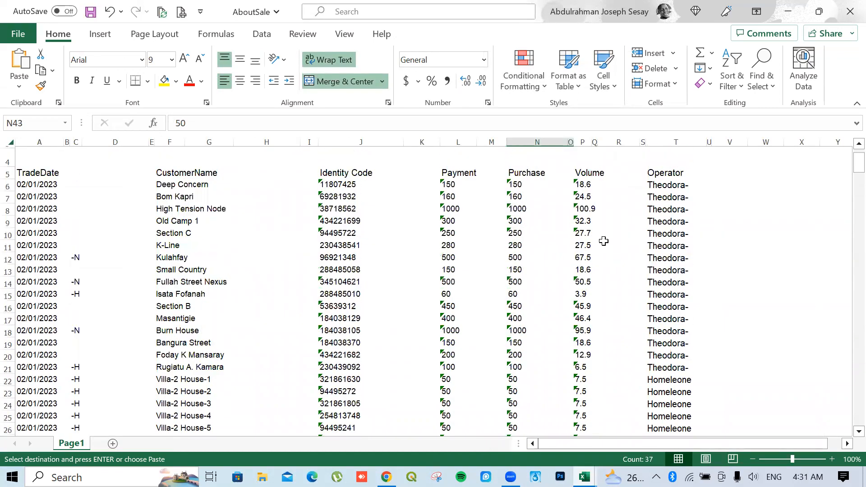
pyautogui.scroll(1, 604, 241)
pyautogui.moveTo(587, 219); pyautogui.dragTo(589, 311)
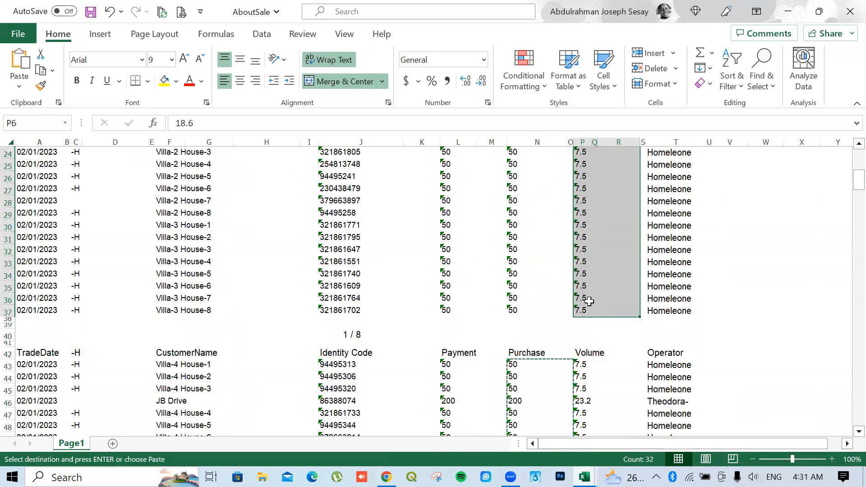
pyautogui.rightClick(589, 301)
pyautogui.click(634, 56)
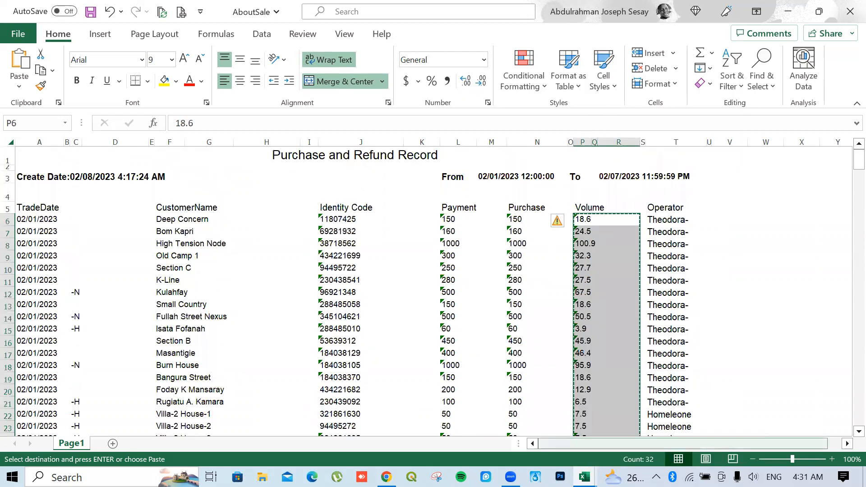
pyautogui.click(584, 477)
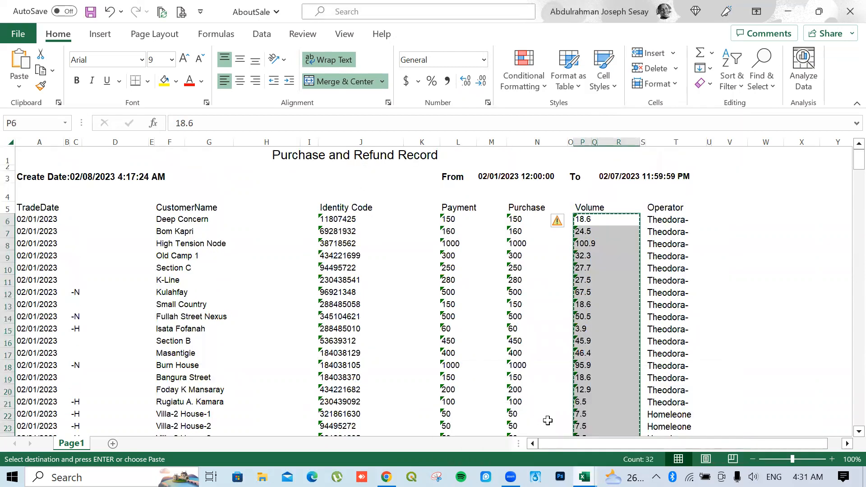
pyautogui.click(622, 434)
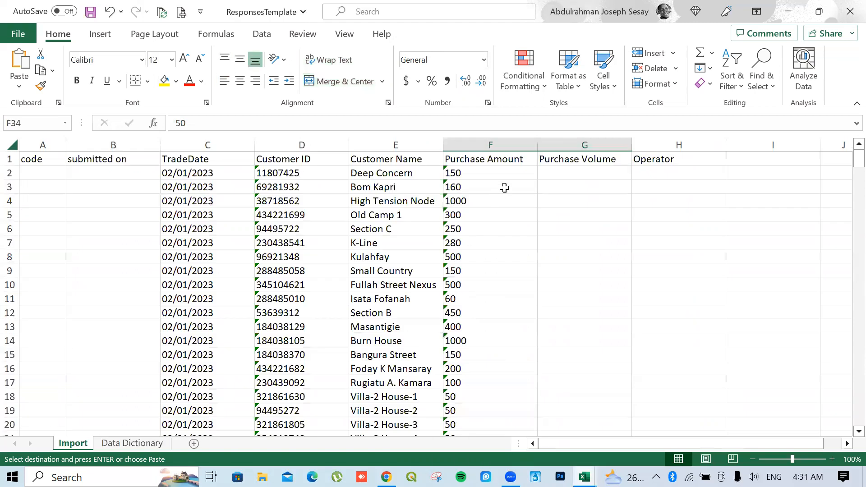
pyautogui.click(574, 170)
pyautogui.rightClick(575, 170)
pyautogui.click(628, 146)
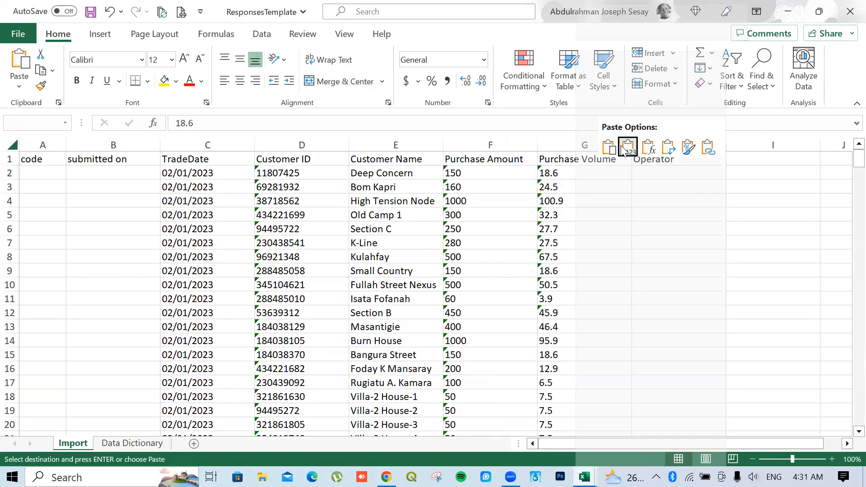
# Copy the Volume block from row 43 (P43:R79) and paste it at G34 in ResponsesTemplate
pyautogui.scroll(-12, 620, 279)
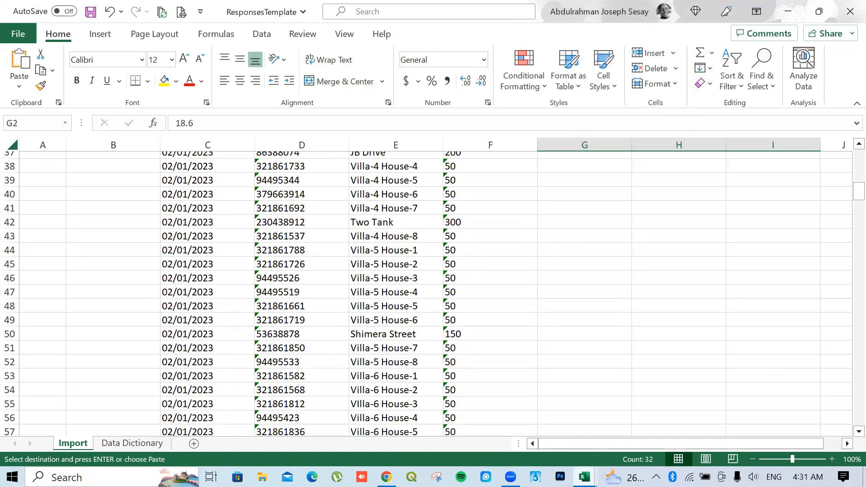
pyautogui.click(585, 477)
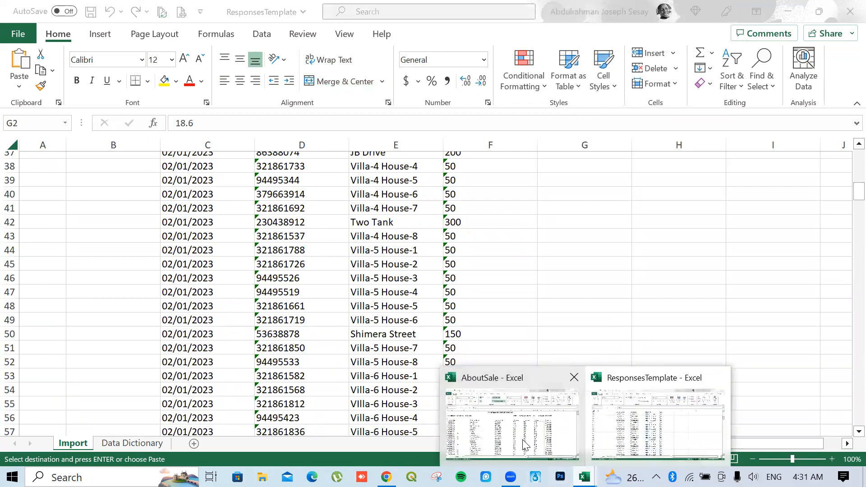
pyautogui.click(524, 445)
pyautogui.scroll(-10, 575, 241)
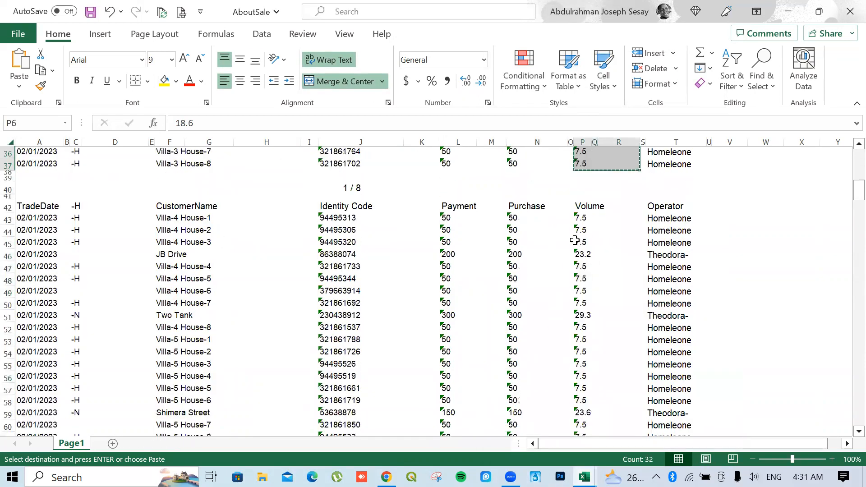
pyautogui.moveTo(582, 219); pyautogui.dragTo(606, 440)
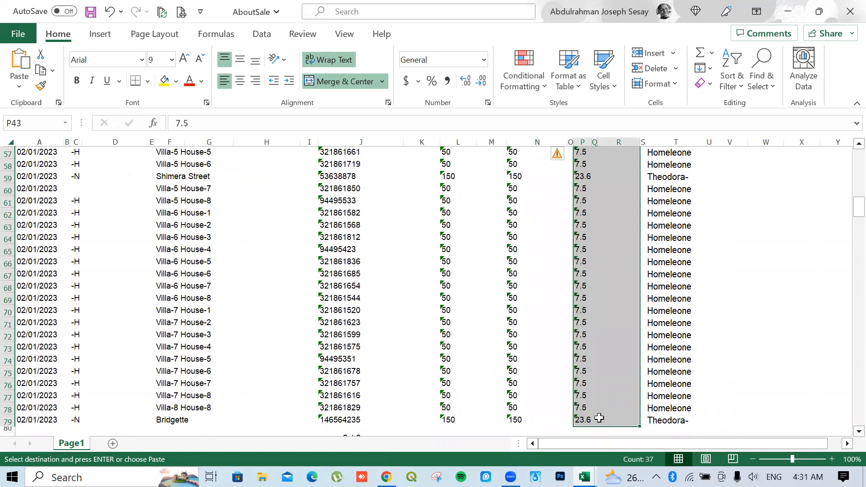
pyautogui.rightClick(600, 419)
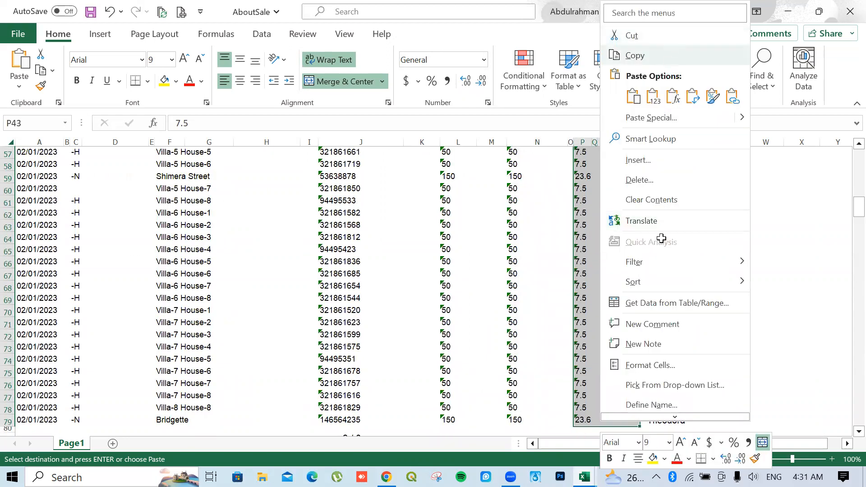
pyautogui.click(635, 55)
pyautogui.click(585, 477)
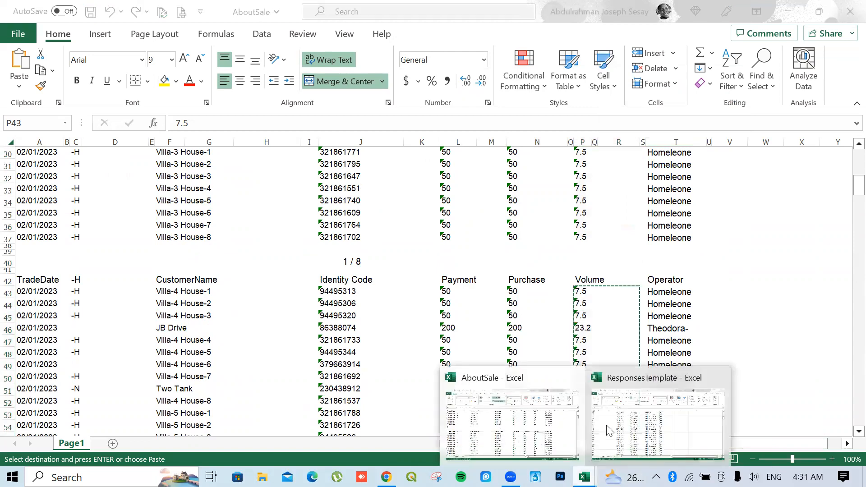
pyautogui.click(631, 429)
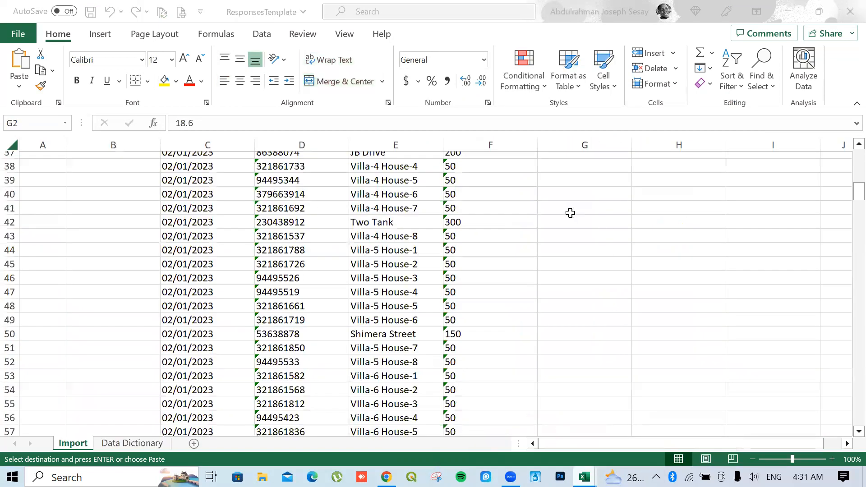
pyautogui.scroll(10, 569, 211)
pyautogui.scroll(-9, 558, 213)
pyautogui.scroll(3, 554, 222)
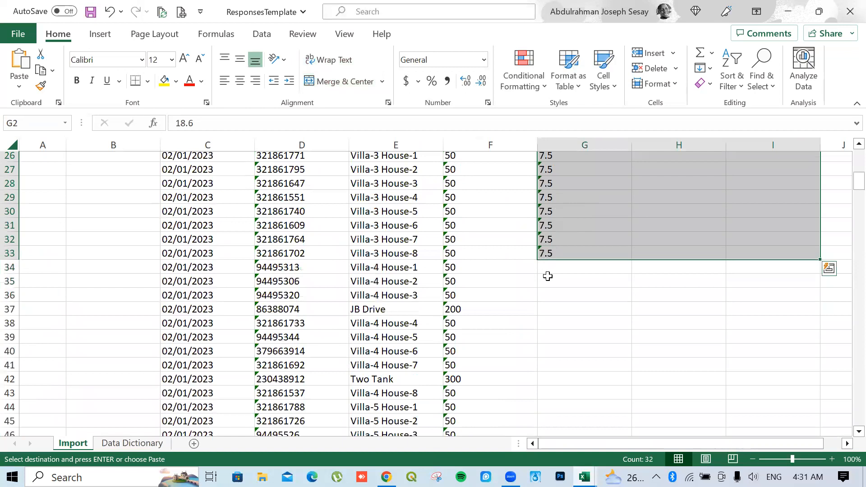
pyautogui.rightClick(554, 267)
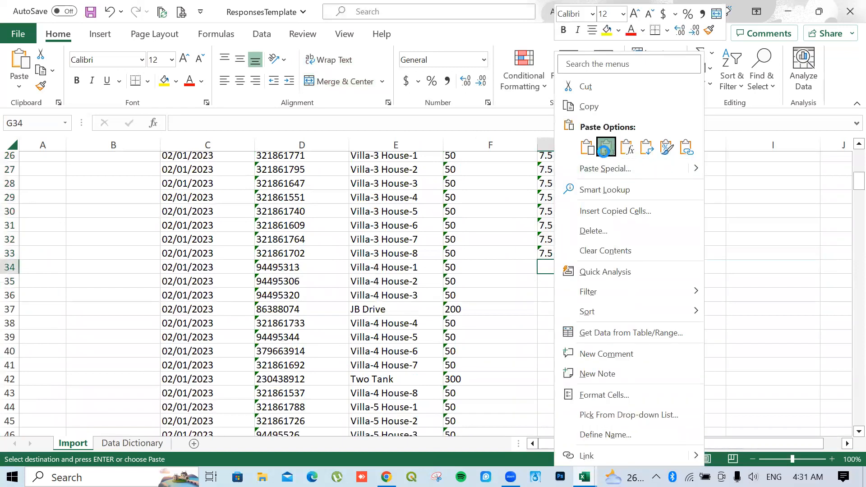
pyautogui.click(606, 148)
# Select H2, the first Operator cell, and bring the mWater Portal browser forward
pyautogui.scroll(4, 614, 212)
pyautogui.click(657, 175)
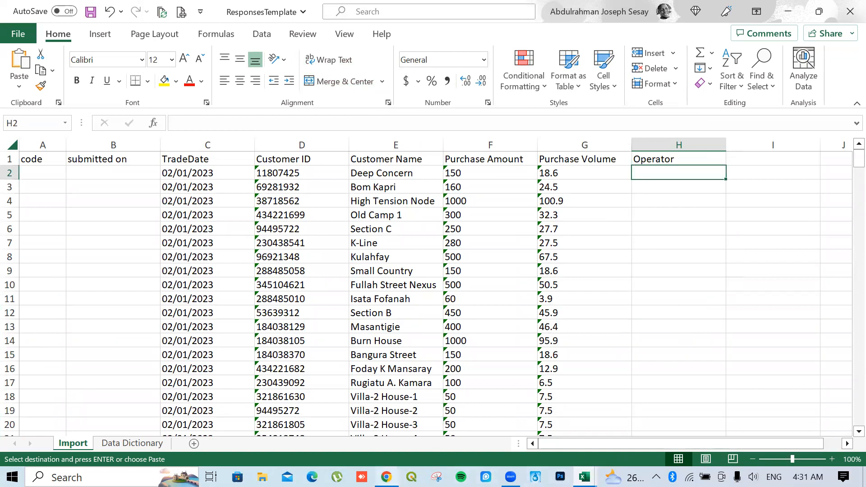
pyautogui.click(386, 477)
# Copy AboutSale operator names T6:T37 and paste them at H2 in ResponsesTemplate
pyautogui.click(387, 477)
pyautogui.moveTo(585, 477)
pyautogui.click(507, 419)
pyautogui.hotkey('ctrl', 'shift', 'Down')
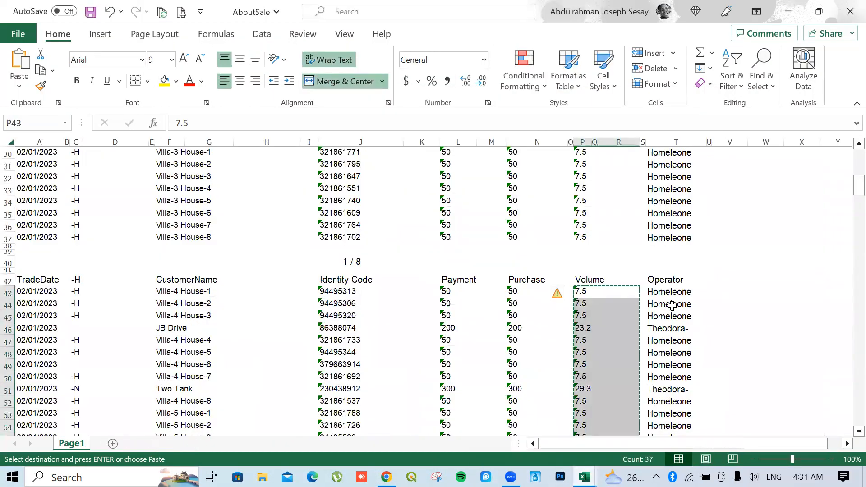
pyautogui.scroll(10, 694, 199)
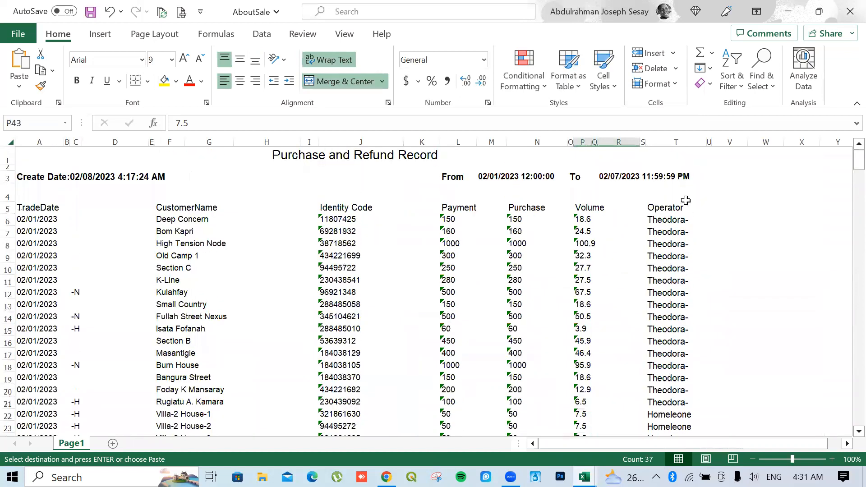
pyautogui.click(665, 224)
pyautogui.moveTo(666, 223); pyautogui.dragTo(666, 266)
pyautogui.rightClick(660, 265)
pyautogui.click(694, 55)
pyautogui.scroll(9, 586, 271)
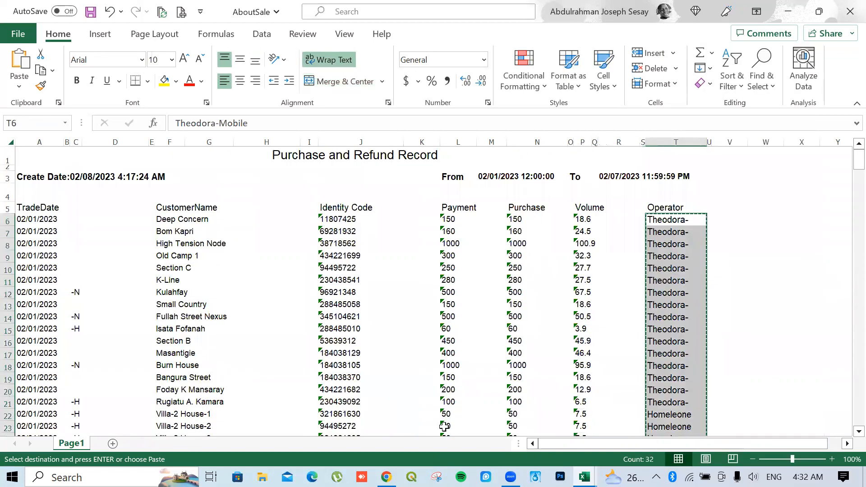
pyautogui.moveTo(585, 477)
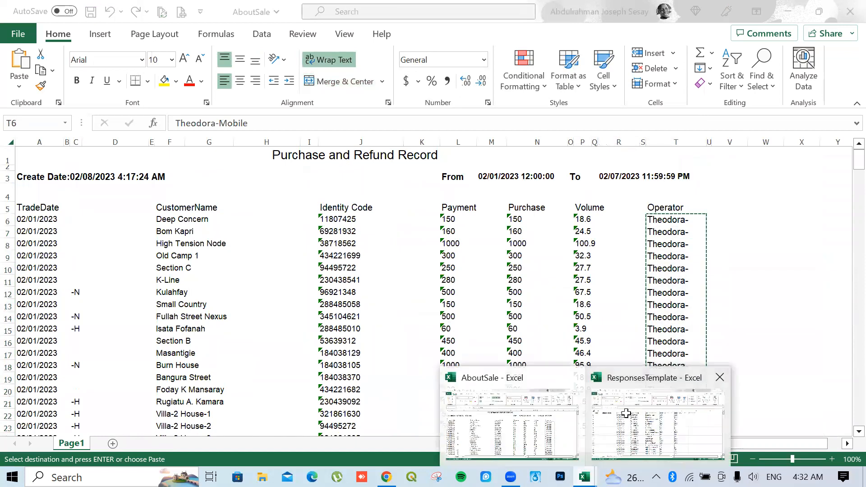
pyautogui.click(611, 417)
pyautogui.rightClick(675, 175)
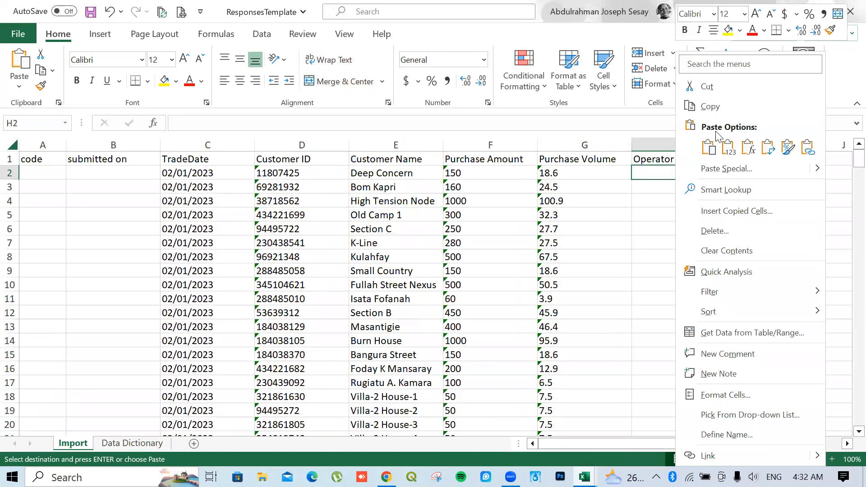
pyautogui.click(728, 146)
# Copy operator names T43:T79 from AboutSale and paste them as values at H34
pyautogui.scroll(-7, 699, 237)
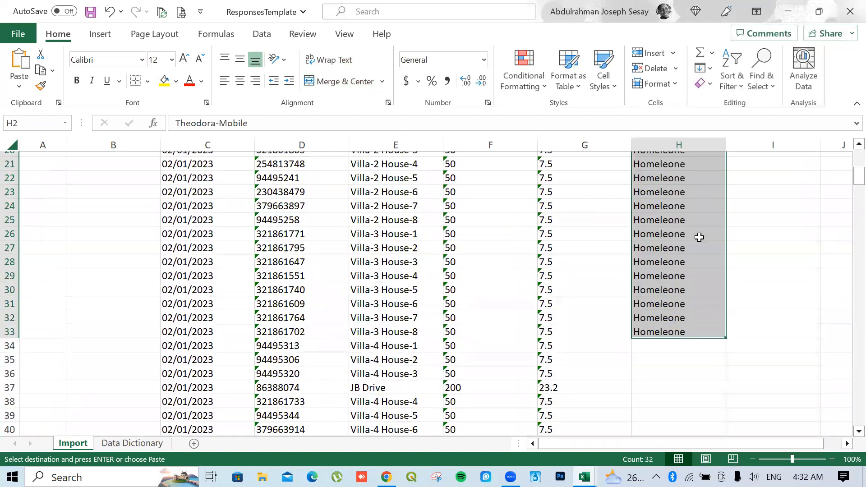
pyautogui.scroll(-3, 701, 237)
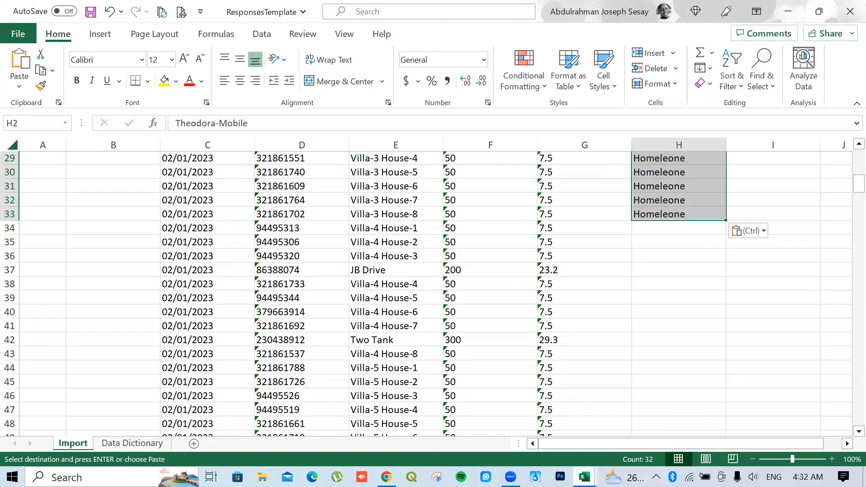
pyautogui.click(680, 408)
pyautogui.moveTo(585, 477)
pyautogui.click(491, 417)
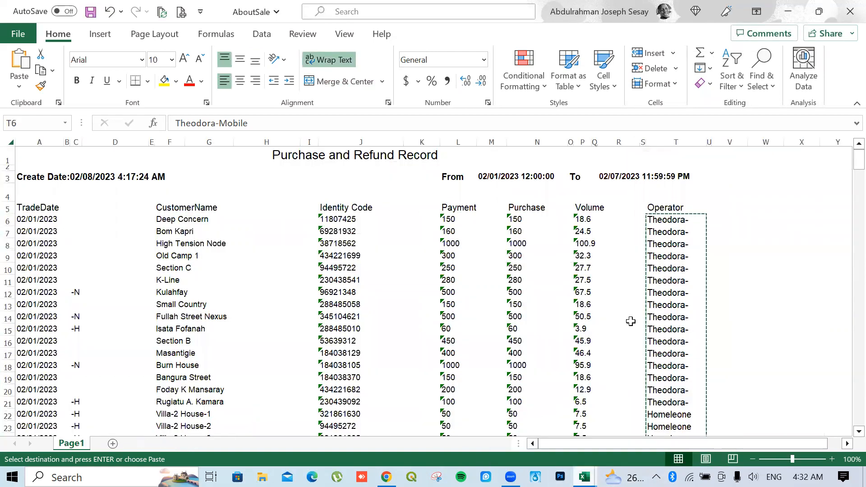
pyautogui.scroll(-10, 662, 308)
pyautogui.moveTo(661, 301); pyautogui.dragTo(669, 418)
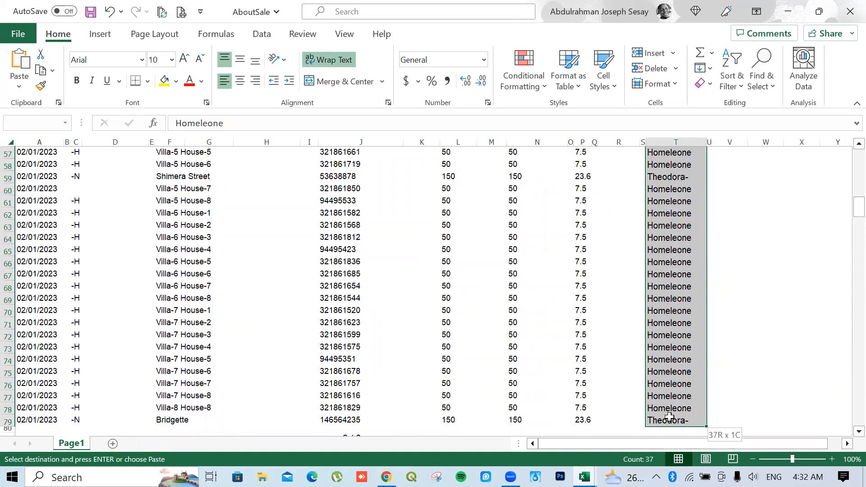
pyautogui.rightClick(670, 417)
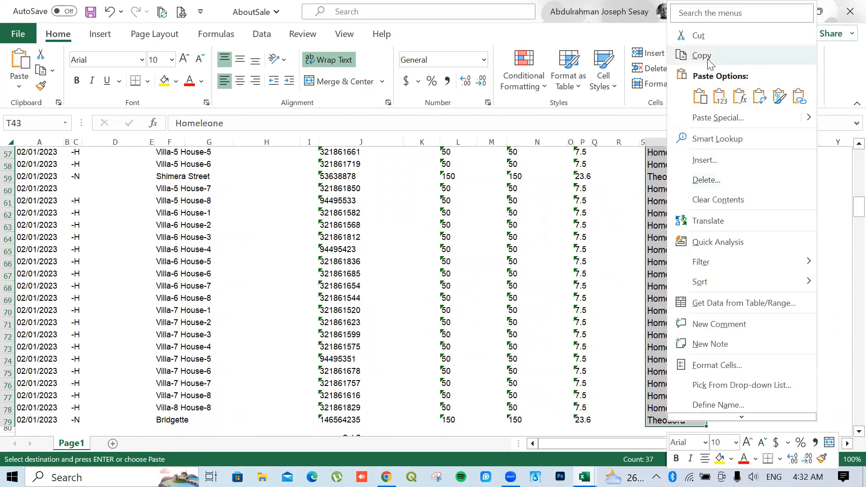
pyautogui.click(700, 56)
pyautogui.scroll(9, 631, 417)
pyautogui.click(585, 477)
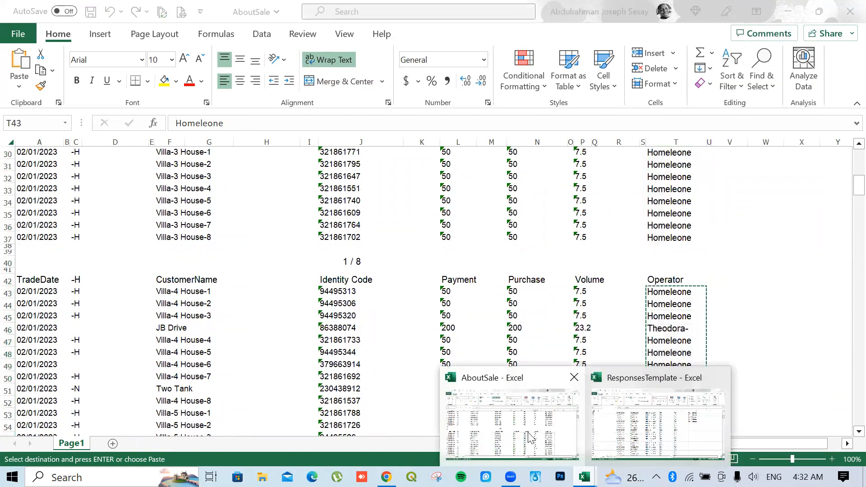
pyautogui.click(638, 429)
pyautogui.click(658, 226)
pyautogui.rightClick(658, 225)
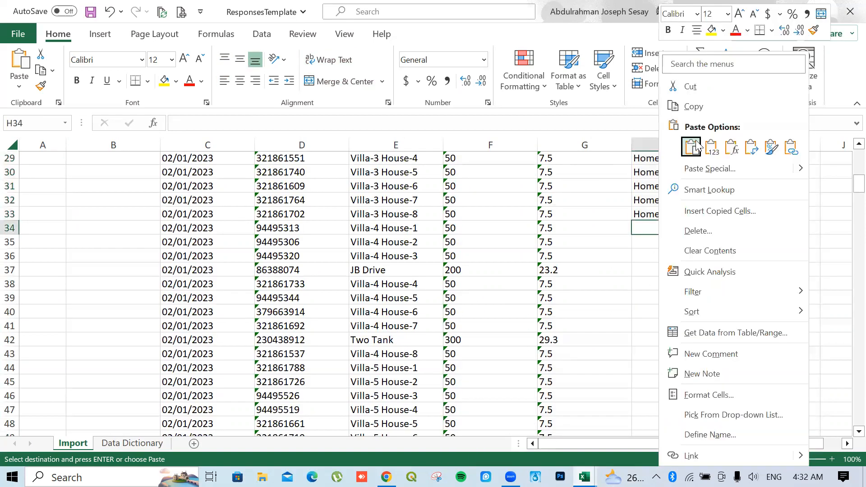
pyautogui.click(710, 146)
# Review the Operator column and save the ResponsesTemplate workbook
pyautogui.scroll(-10, 640, 302)
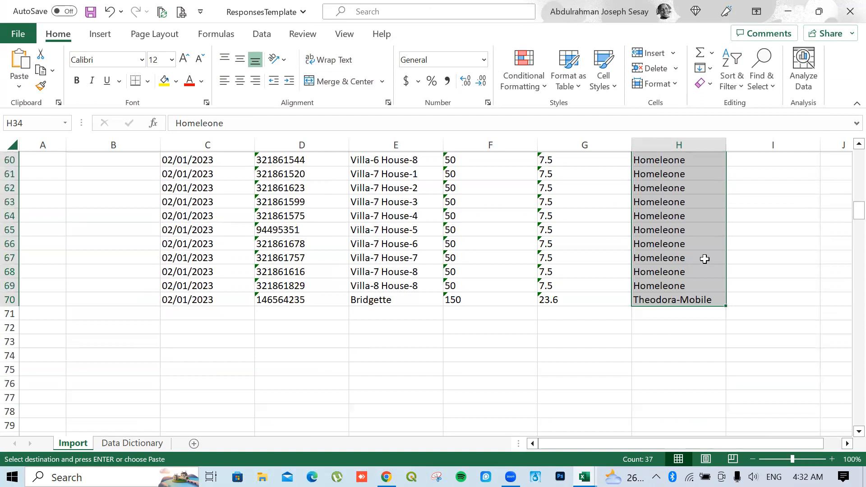
pyautogui.scroll(10, 690, 247)
pyautogui.scroll(9, 646, 189)
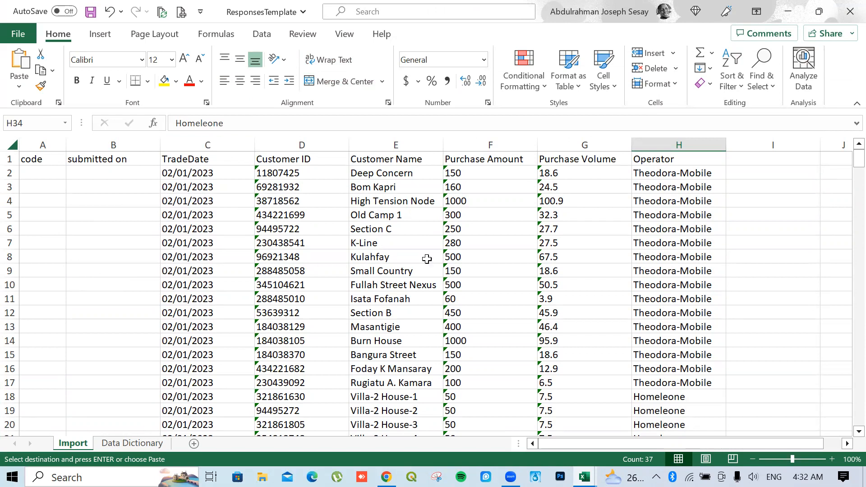
pyautogui.click(90, 13)
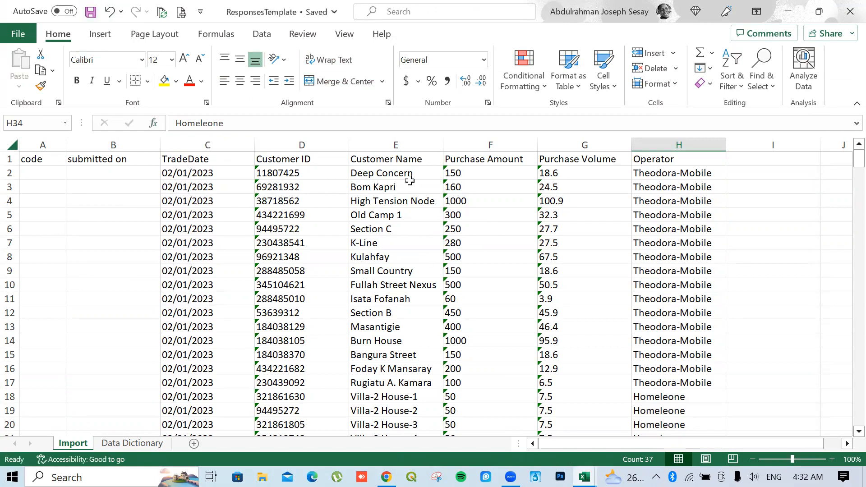
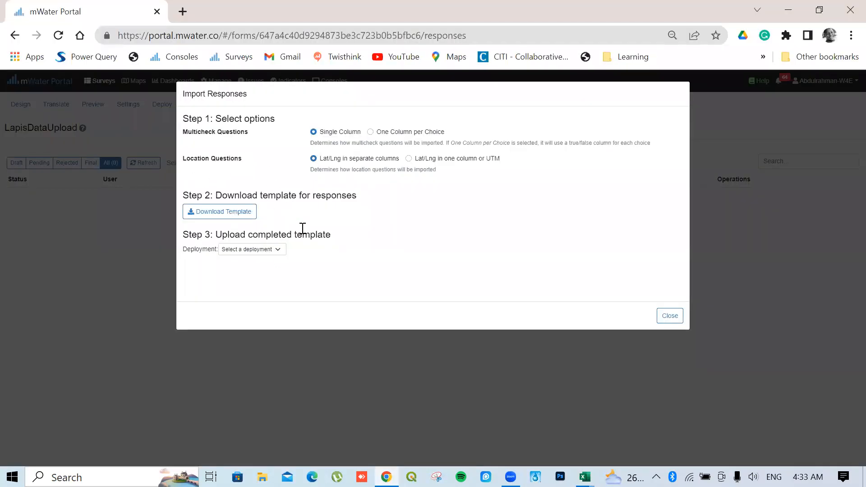
# Try importing ResponsesTemplate into the TestUpload deployment, then dismiss the invalid-date errors for column C
pyautogui.click(247, 251)
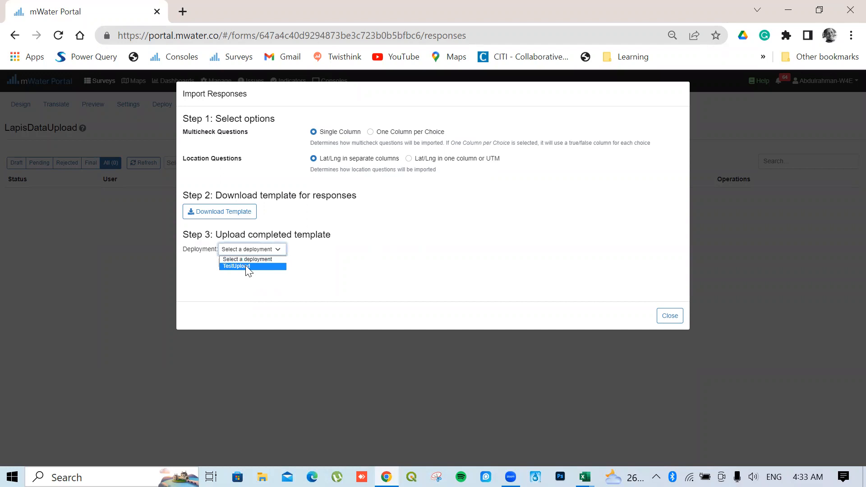
pyautogui.click(246, 266)
pyautogui.click(219, 270)
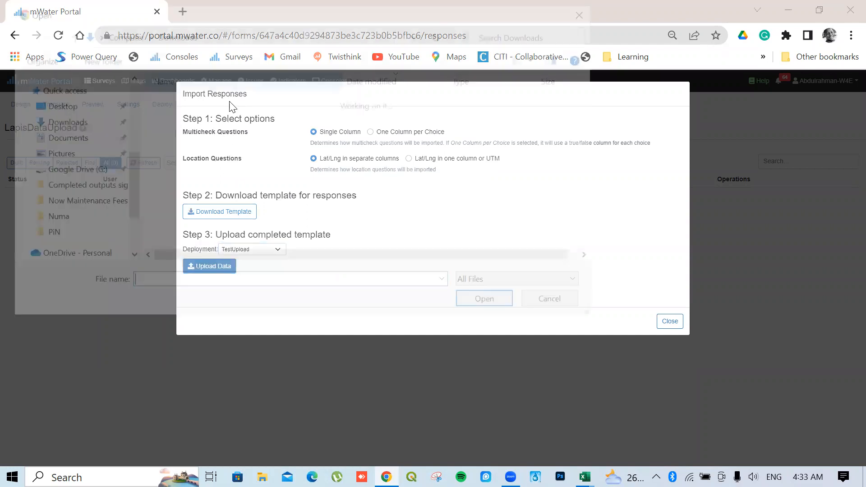
pyautogui.click(170, 118)
pyautogui.click(170, 119)
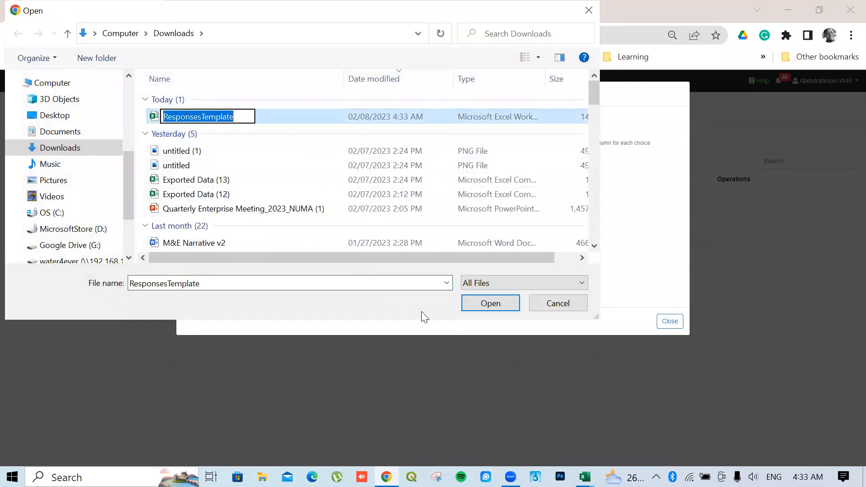
pyautogui.click(486, 299)
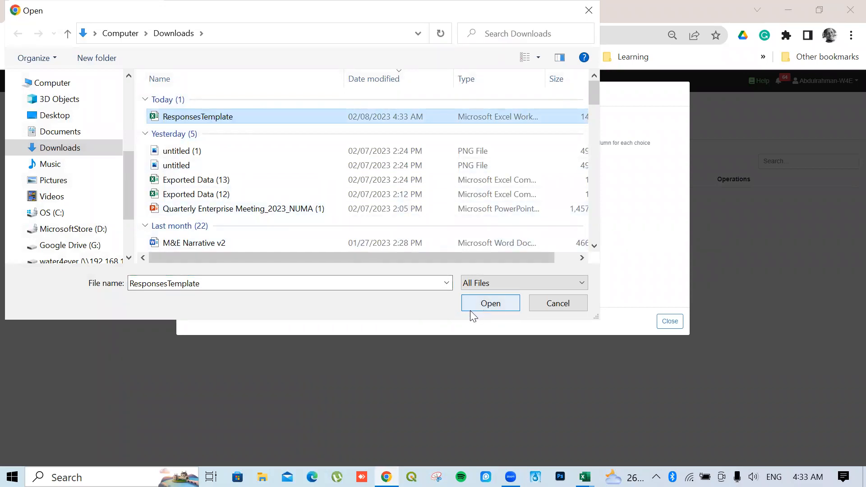
pyautogui.click(488, 305)
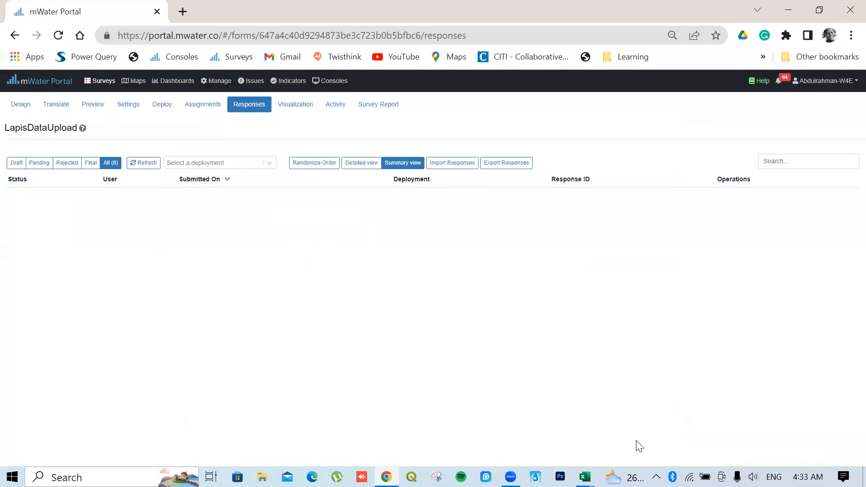
pyautogui.click(670, 436)
# In ResponsesTemplate, insert a new column D headed 'TradeDate' before Customer ID
pyautogui.moveTo(585, 477)
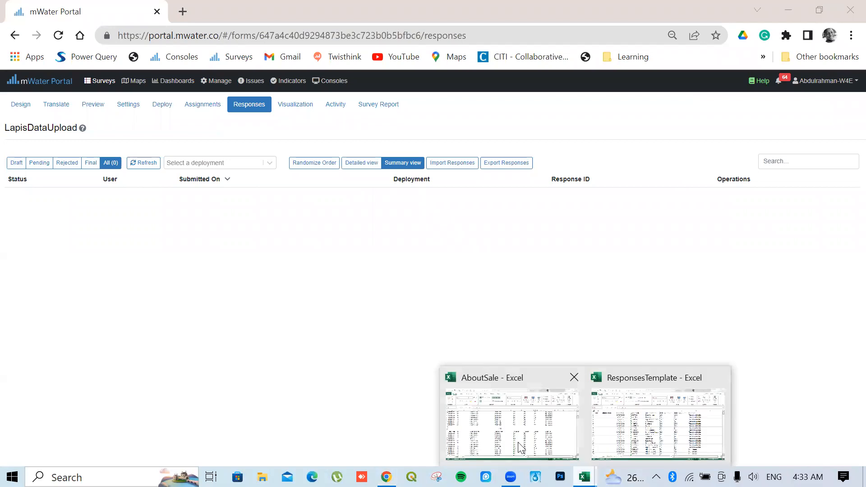
pyautogui.click(627, 444)
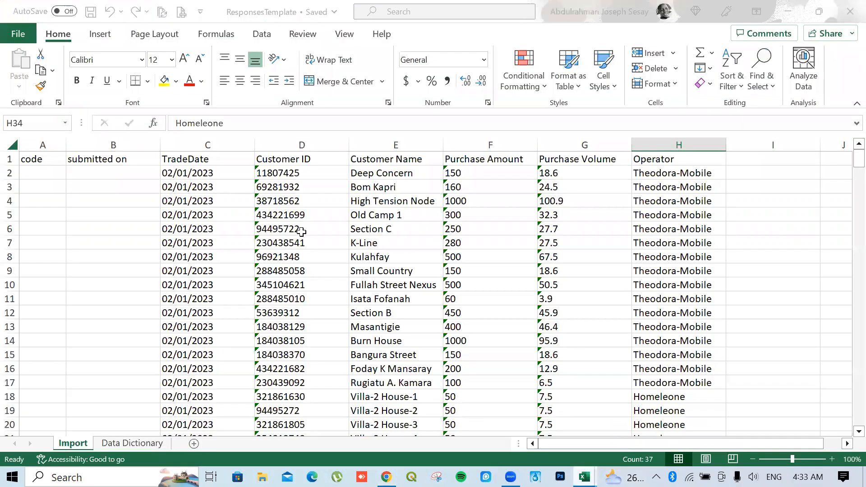
pyautogui.rightClick(293, 140)
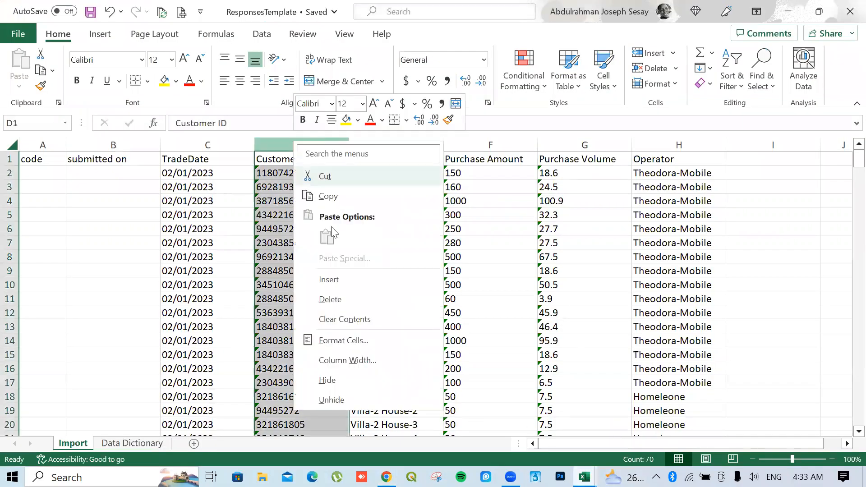
pyautogui.click(335, 282)
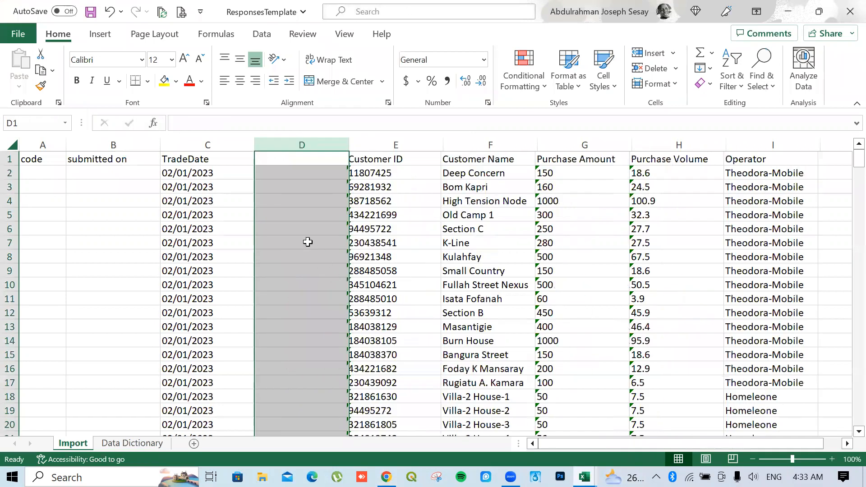
pyautogui.click(285, 156)
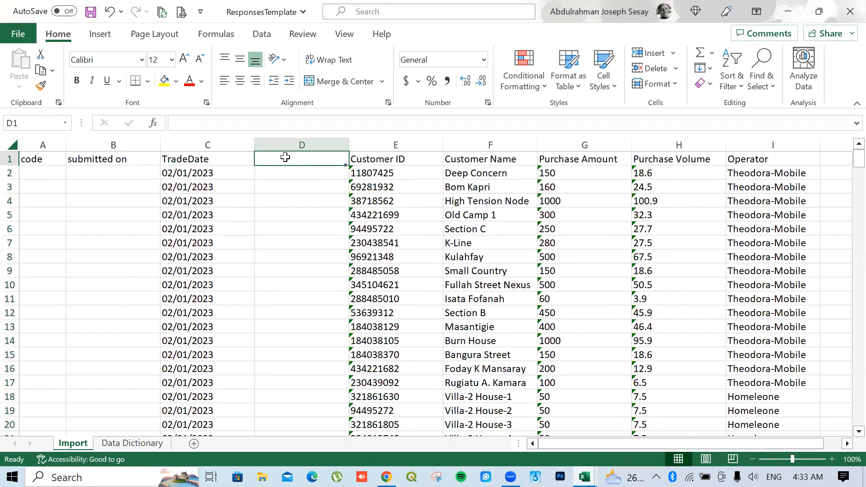
pyautogui.write('TradeDa')
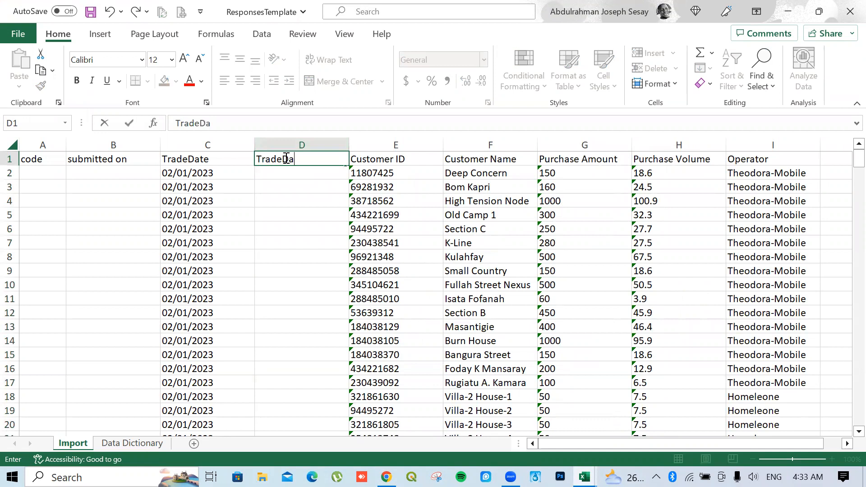
pyautogui.write('te')
pyautogui.press('Return')
# Enter =DATEVALUE(C2) in D2, giving the serial number 44958
pyautogui.write('=')
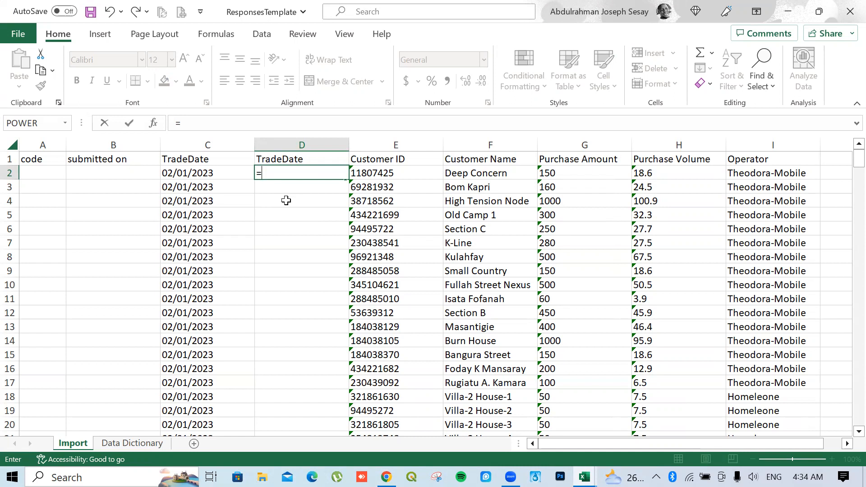
pyautogui.write('dateve')
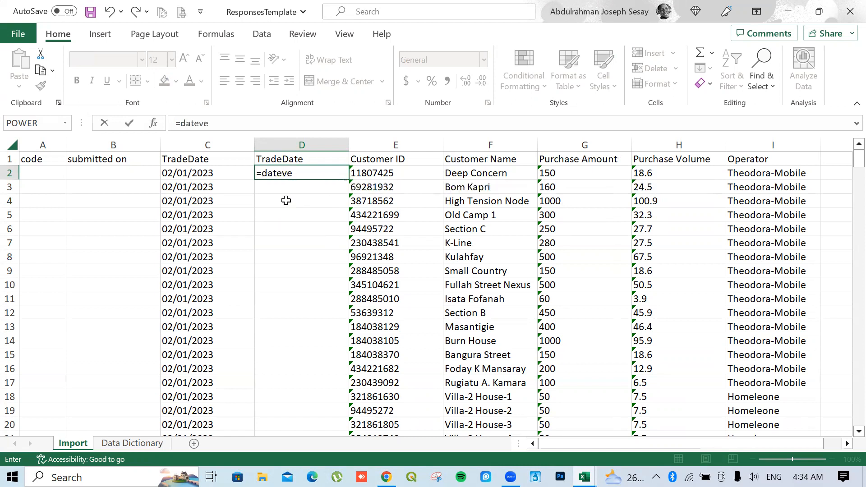
pyautogui.press('BackSpace')
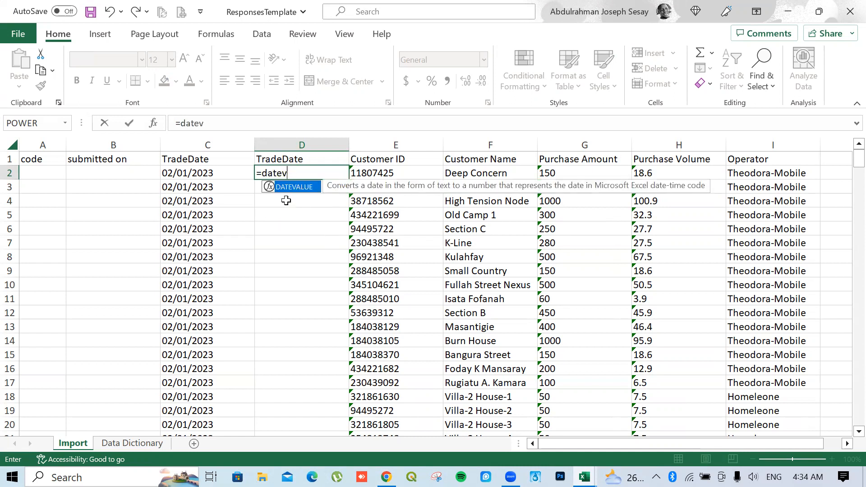
pyautogui.press('Tab')
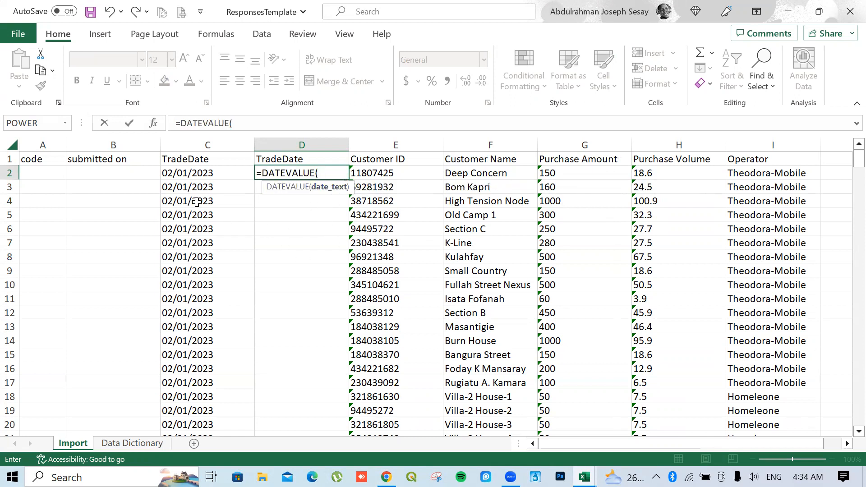
pyautogui.click(190, 179)
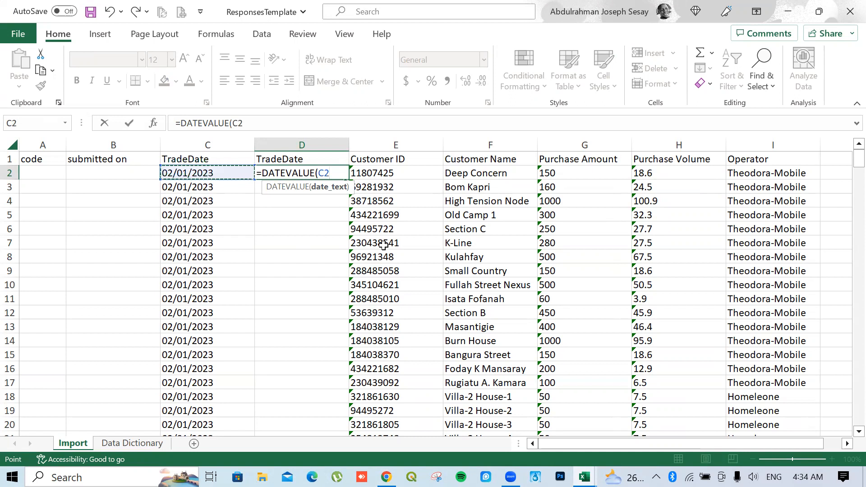
pyautogui.press('Return')
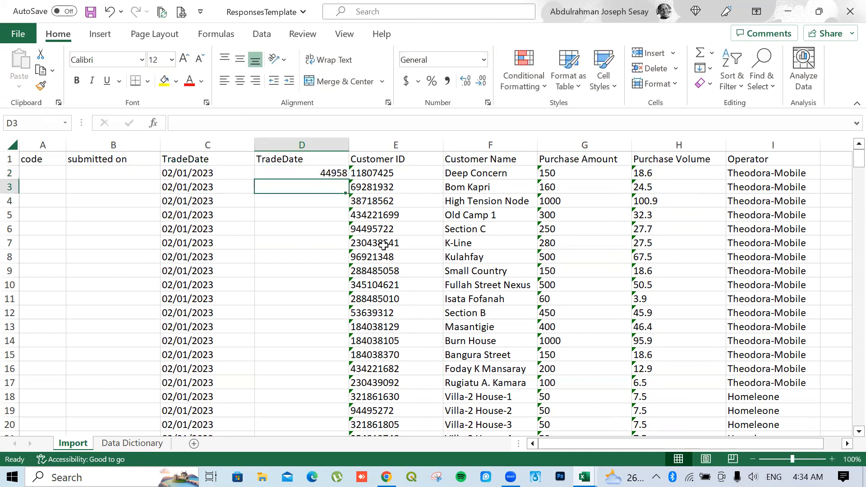
pyautogui.click(330, 172)
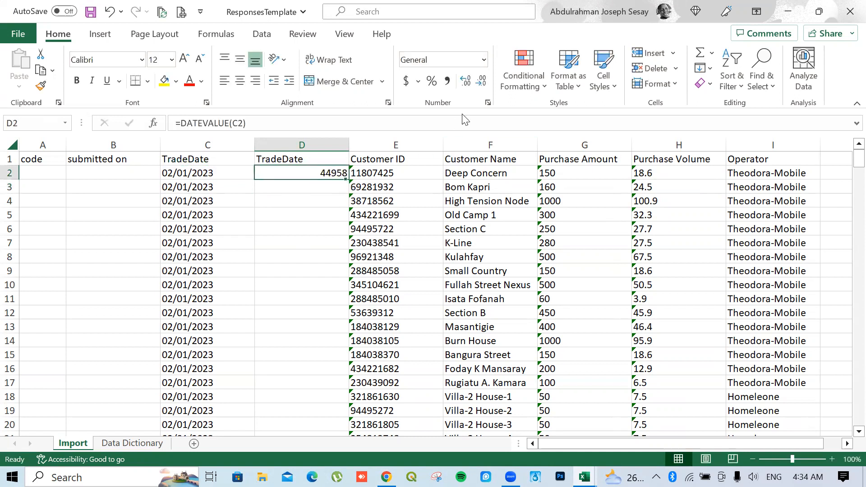
# Format D2 as Short Date and fill the formula down for all 69 records
pyautogui.click(483, 59)
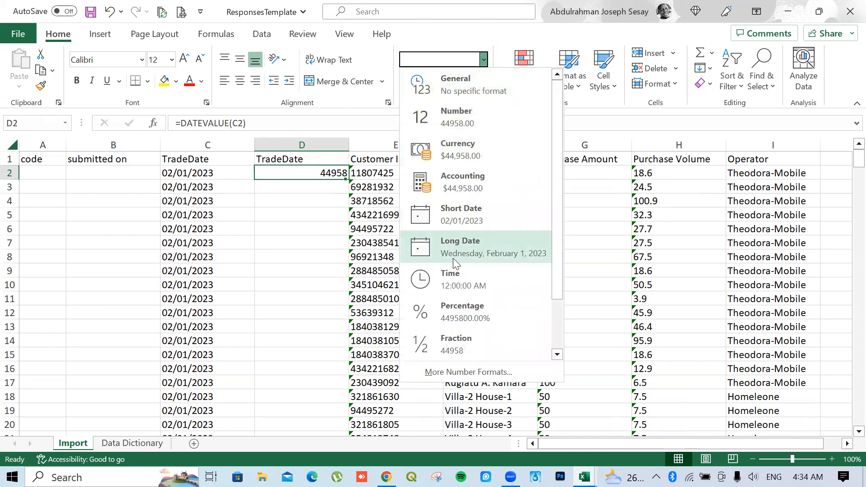
pyautogui.click(459, 216)
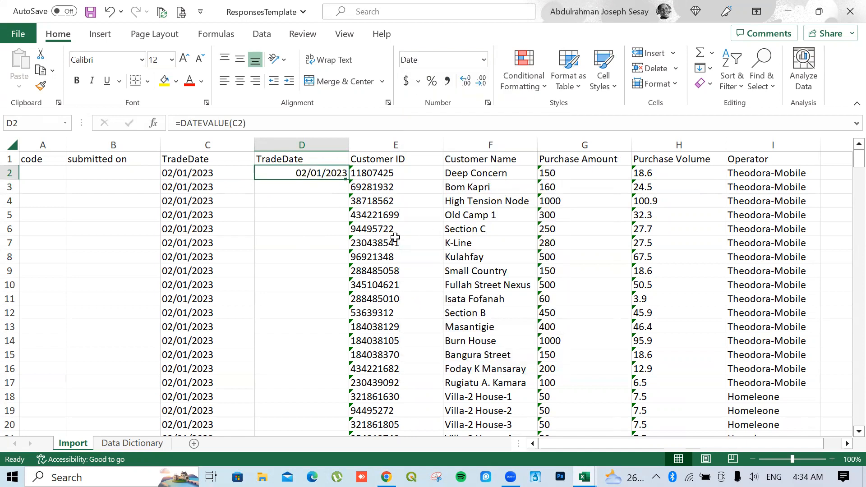
pyautogui.doubleClick(351, 180)
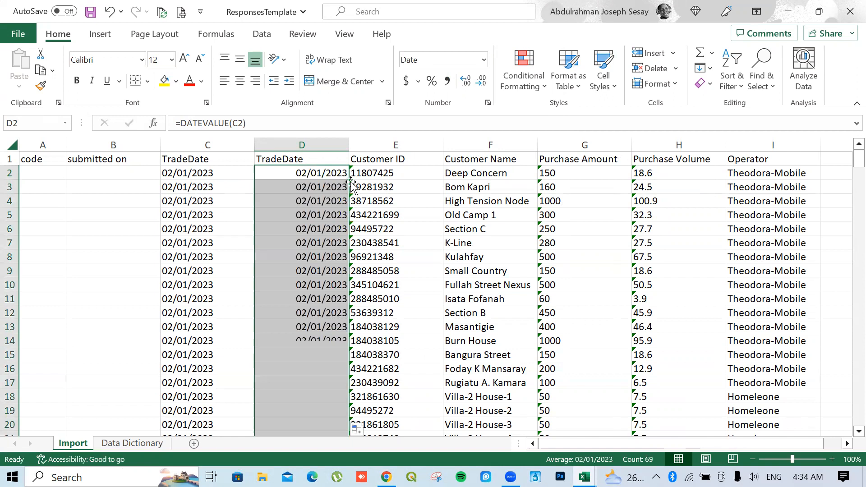
pyautogui.scroll(-6, 333, 313)
pyautogui.scroll(-20, 333, 313)
pyautogui.scroll(13, 333, 312)
pyautogui.scroll(15, 333, 284)
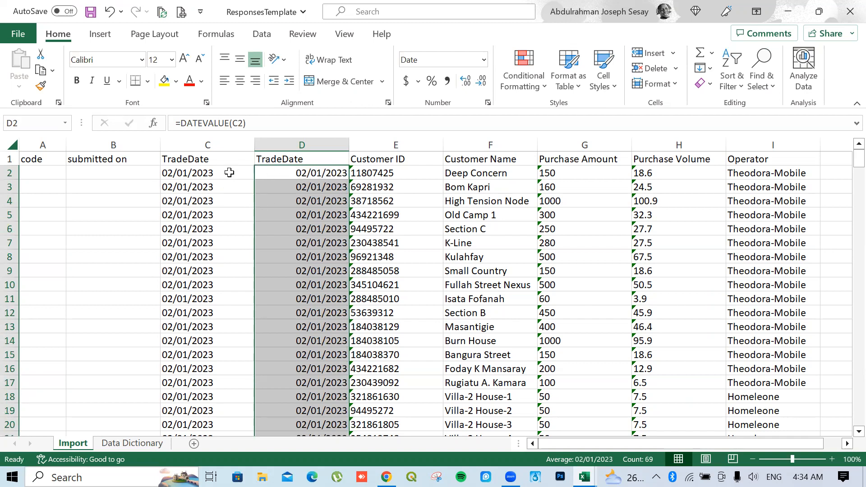
# Paste column D over itself as values and delete the original text-date column C
pyautogui.rightClick(307, 173)
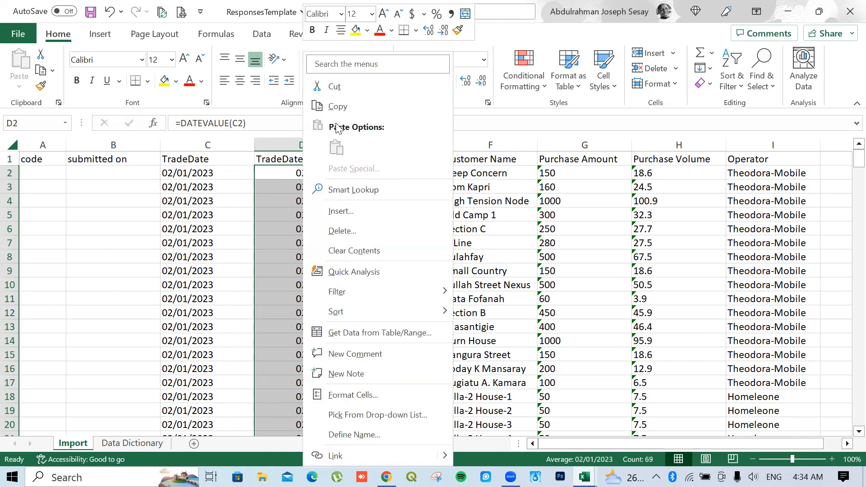
pyautogui.click(338, 106)
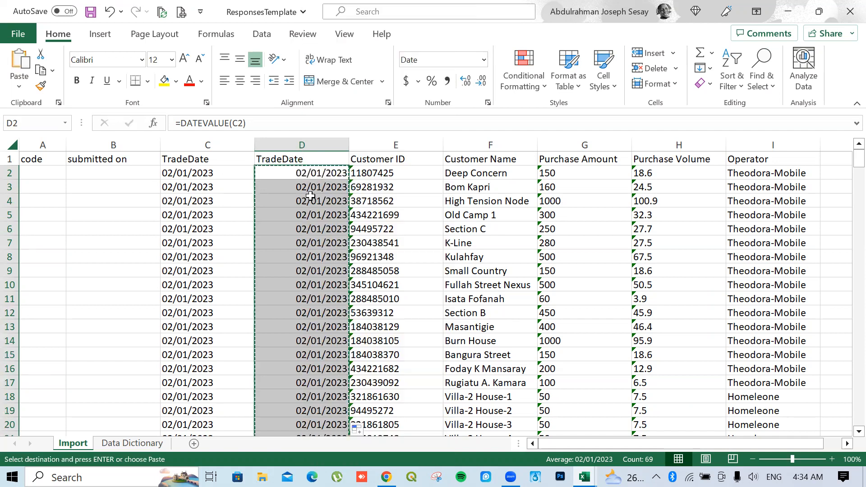
pyautogui.rightClick(309, 172)
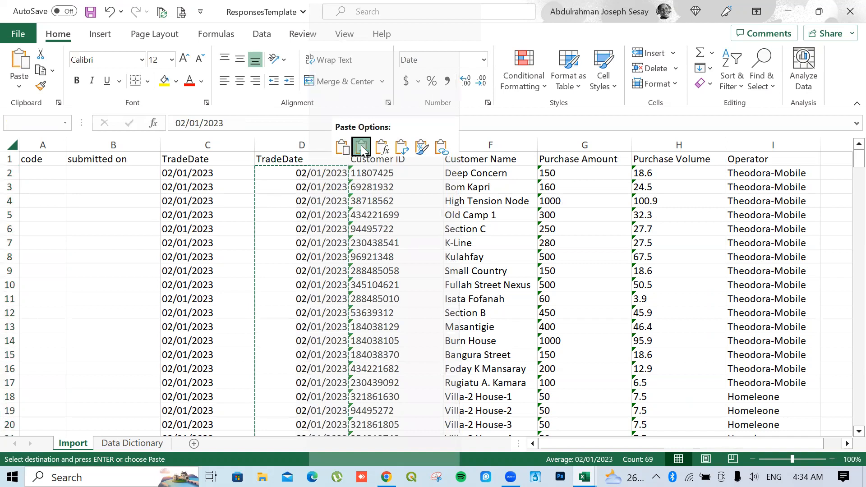
pyautogui.click(362, 148)
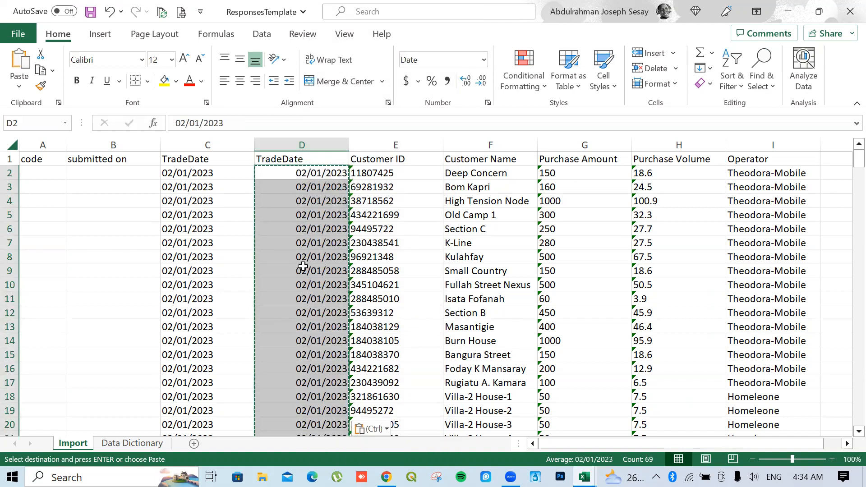
pyautogui.press('Escape')
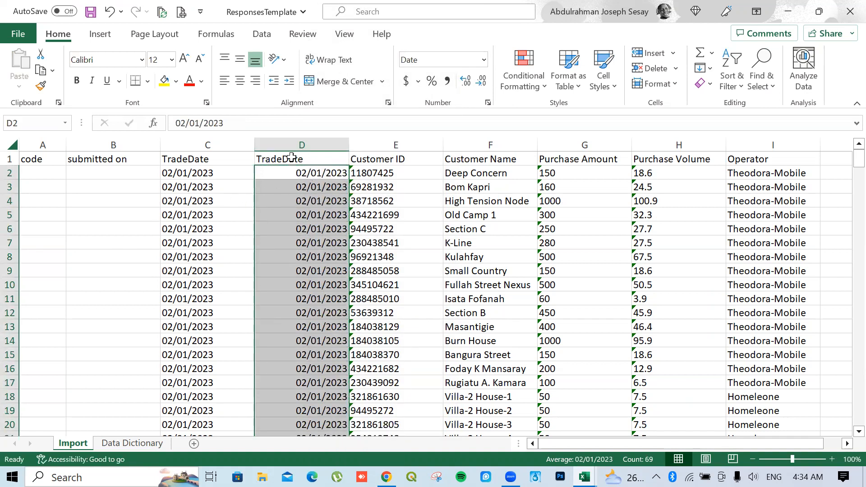
pyautogui.rightClick(225, 145)
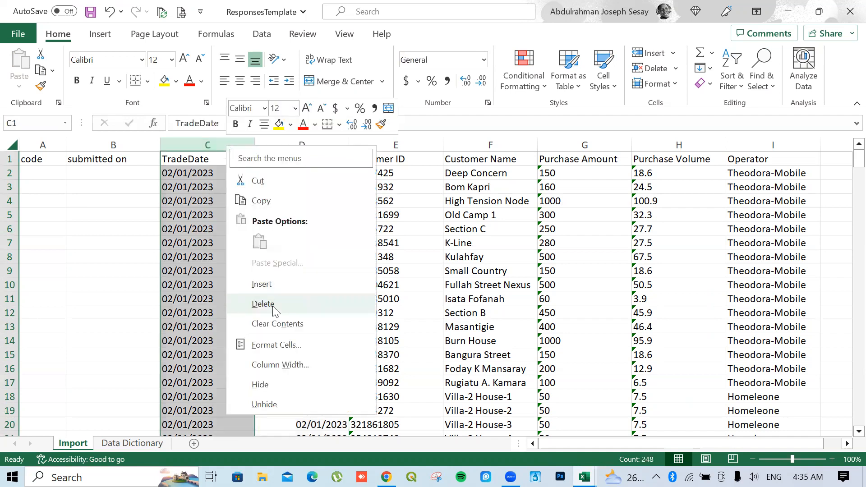
pyautogui.click(265, 304)
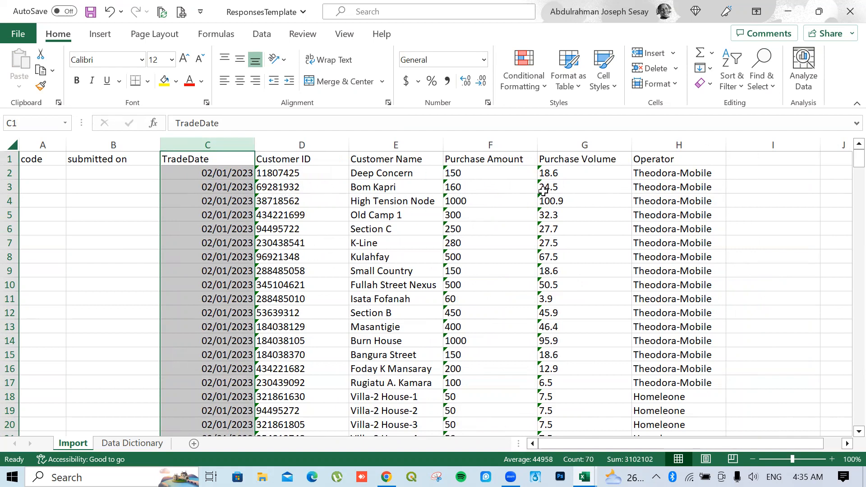
# Convert the Purchase Amount and Purchase Volume text in F2:G70 to numbers, then begin editing Customer ID D2
pyautogui.click(449, 171)
pyautogui.moveTo(449, 169); pyautogui.dragTo(606, 410)
pyautogui.scroll(12, 564, 336)
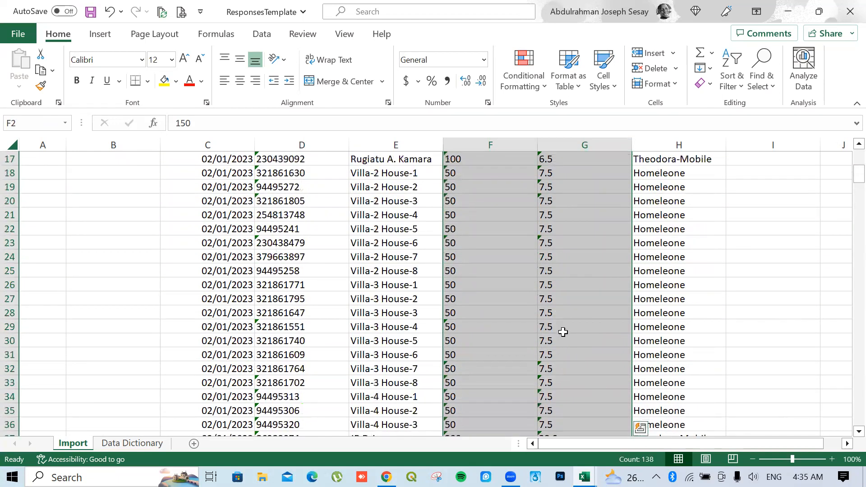
pyautogui.scroll(5, 563, 332)
pyautogui.moveTo(433, 181)
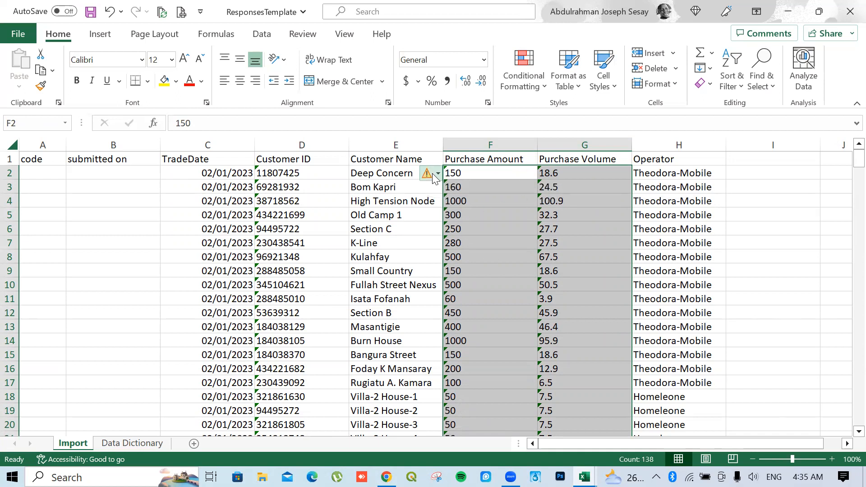
pyautogui.click(433, 173)
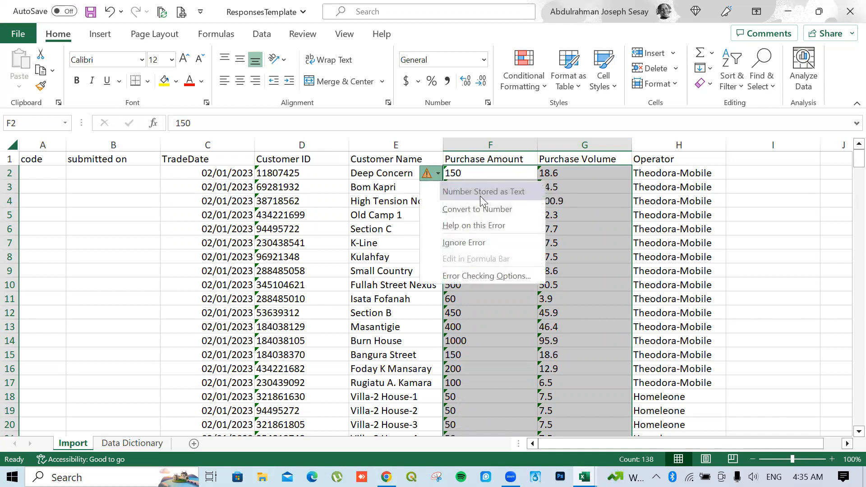
pyautogui.click(482, 209)
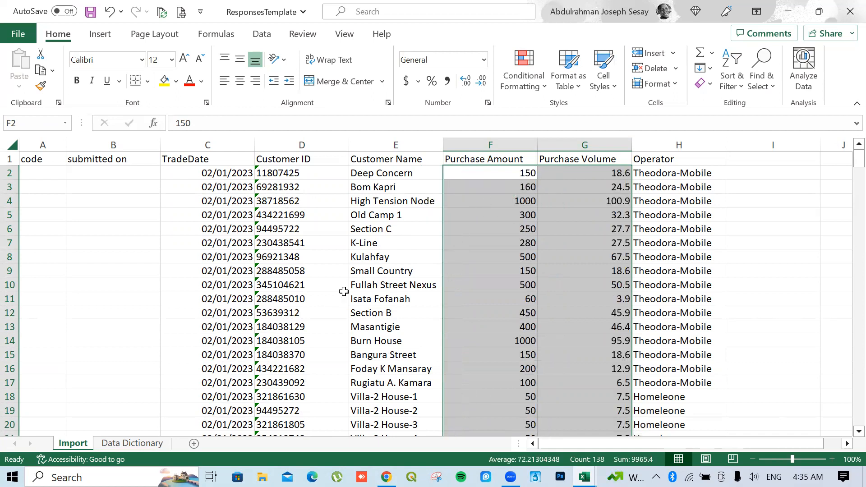
pyautogui.click(294, 174)
pyautogui.doubleClick(307, 176)
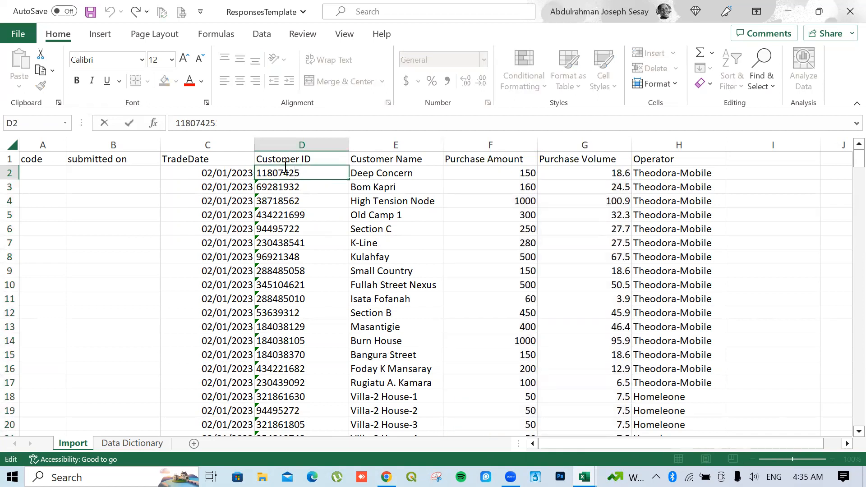
pyautogui.click(304, 202)
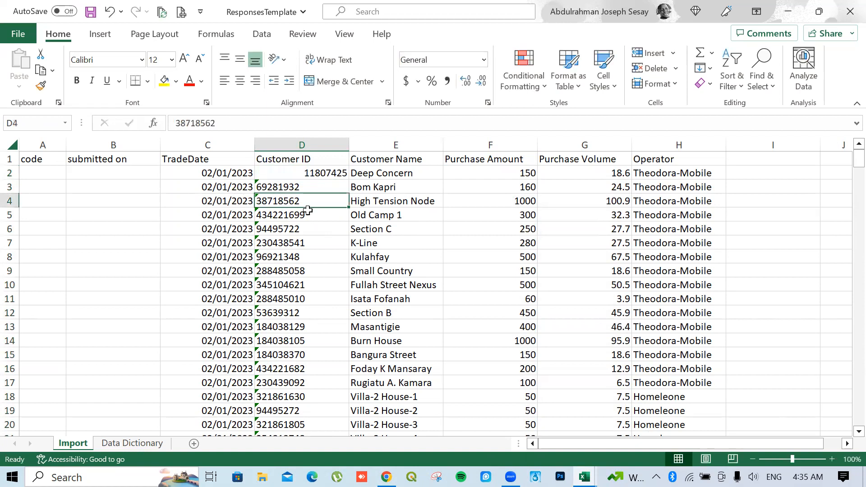
pyautogui.scroll(-4, 304, 224)
pyautogui.scroll(4, 302, 223)
pyautogui.scroll(1, 302, 223)
pyautogui.scroll(-7, 296, 219)
pyautogui.scroll(7, 297, 218)
pyautogui.rightClick(387, 144)
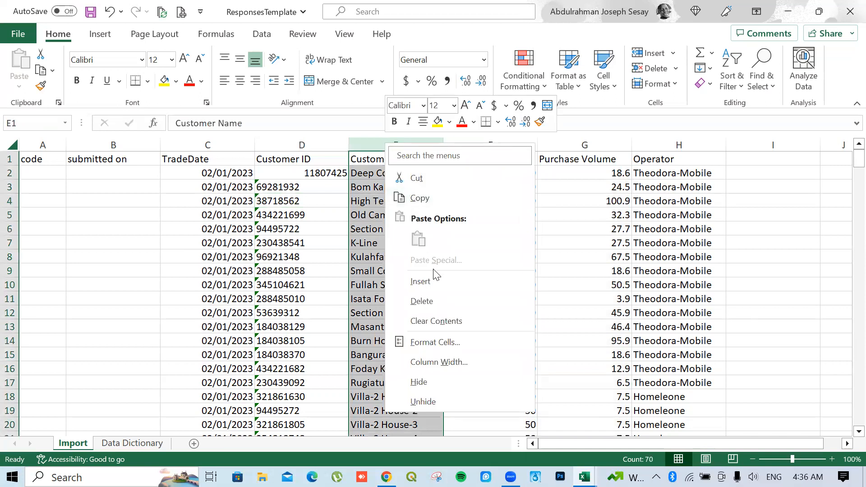
# Insert a new column E headed 'Customer ID' before Customer Name
pyautogui.click(434, 281)
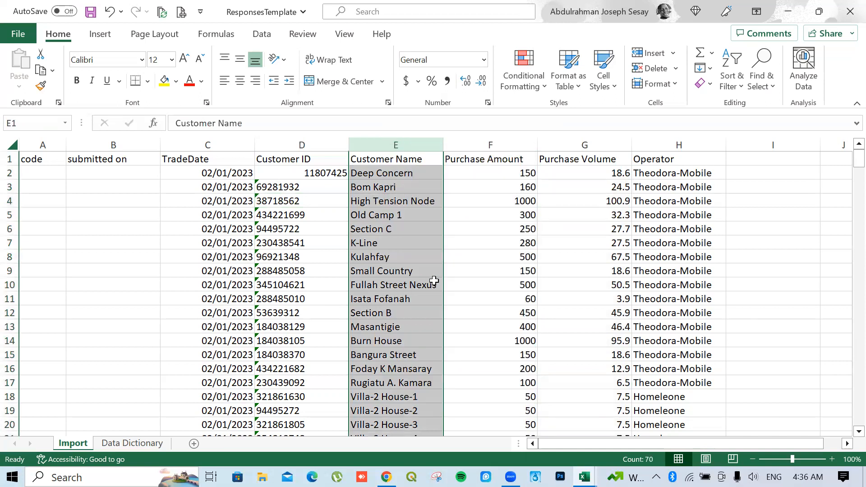
pyautogui.click(375, 160)
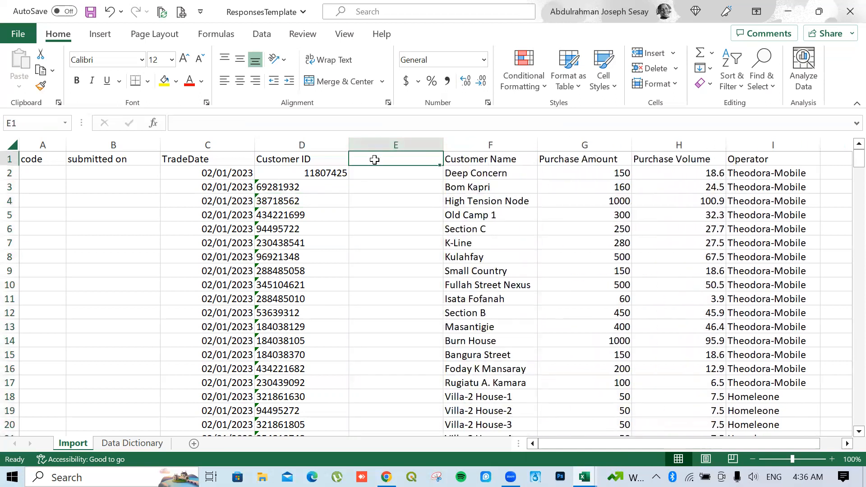
pyautogui.write('Customer ID')
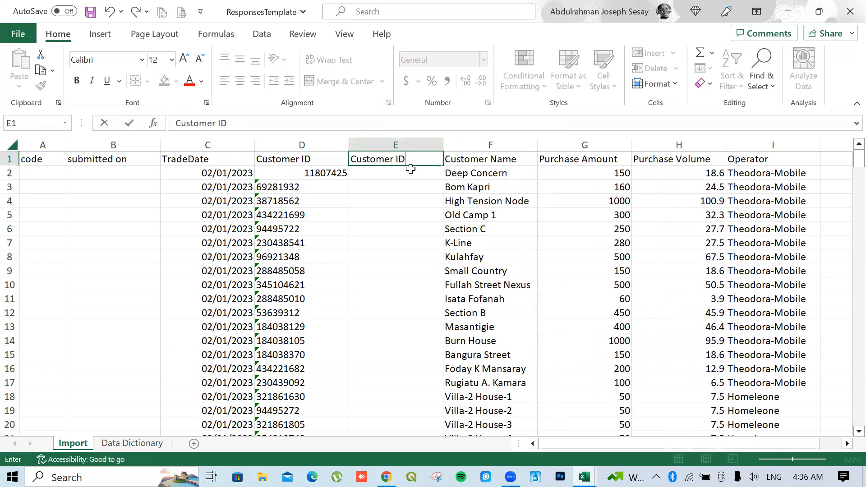
pyautogui.press('Return')
# Enter =TRIM(CLEAN(D2)) in E2 and fill it down for all 69 records
pyautogui.write('=')
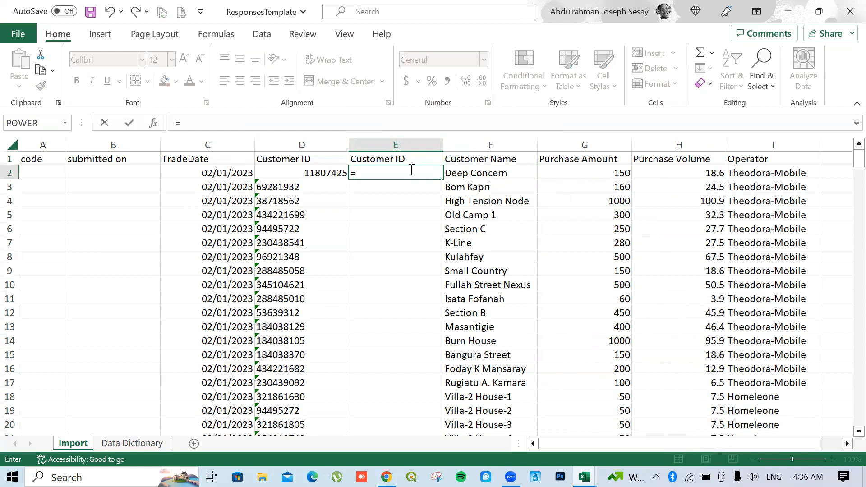
pyautogui.click(309, 173)
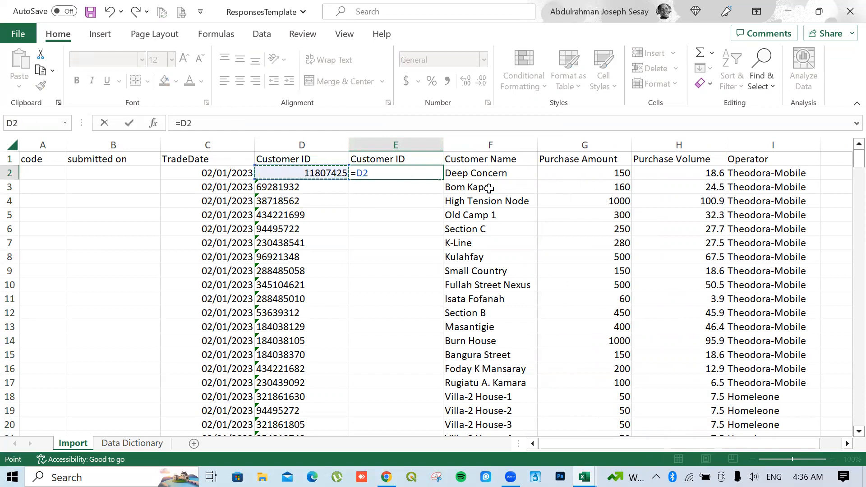
pyautogui.press('BackSpace')
pyautogui.press('BackSpace')
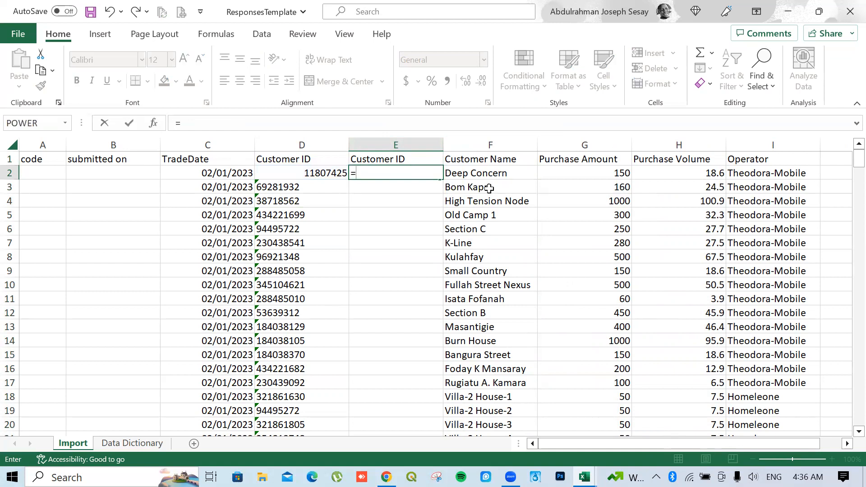
pyautogui.write('trim')
pyautogui.press('Tab')
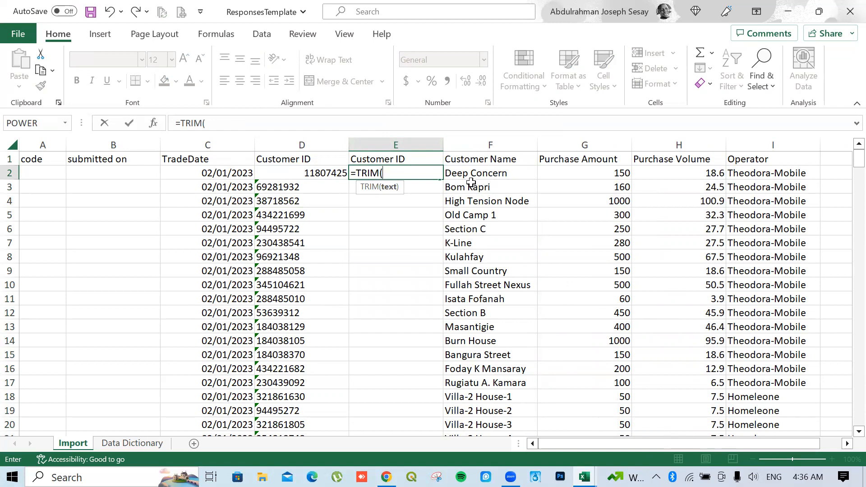
pyautogui.write('clean')
pyautogui.press('Tab')
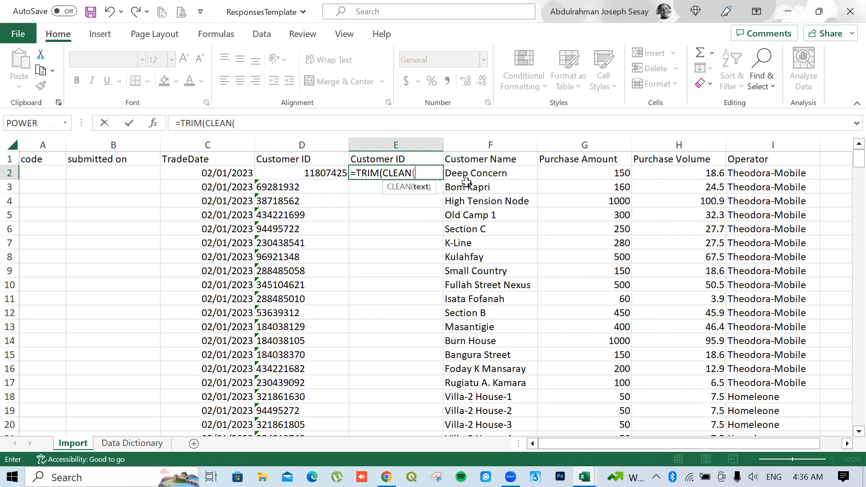
pyautogui.click(301, 173)
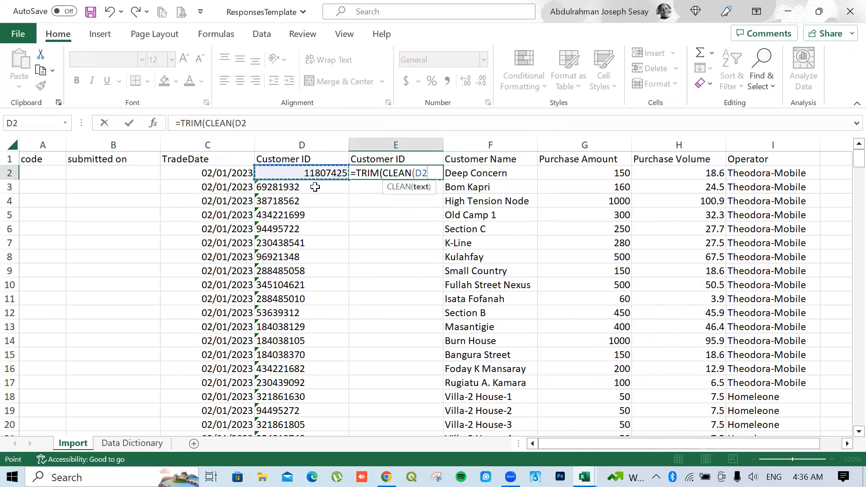
pyautogui.write(')')
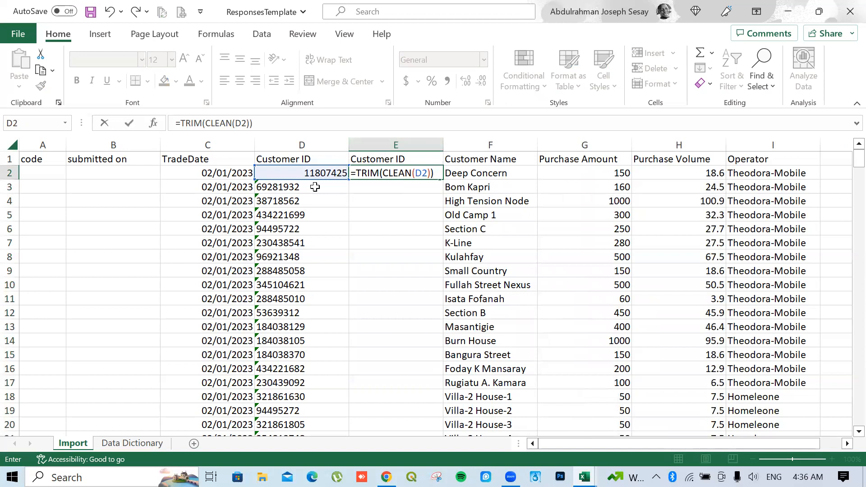
pyautogui.press('Return')
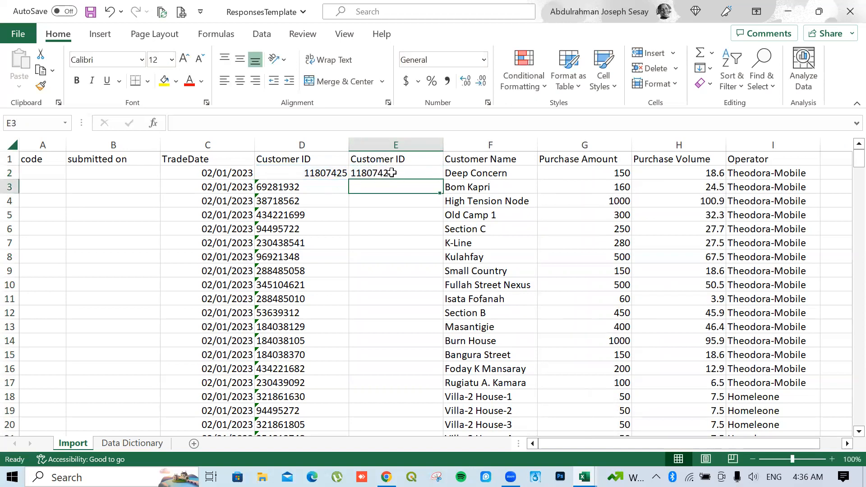
pyautogui.click(396, 170)
pyautogui.doubleClick(442, 181)
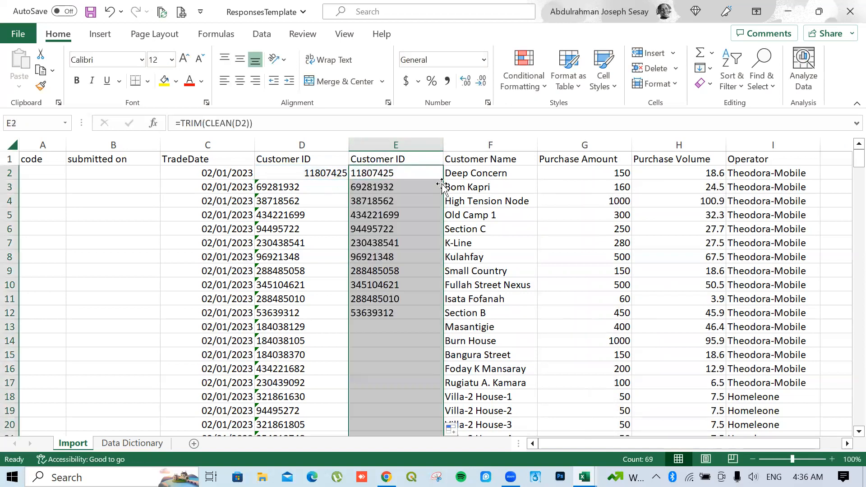
pyautogui.scroll(-1, 398, 316)
pyautogui.scroll(-9, 398, 316)
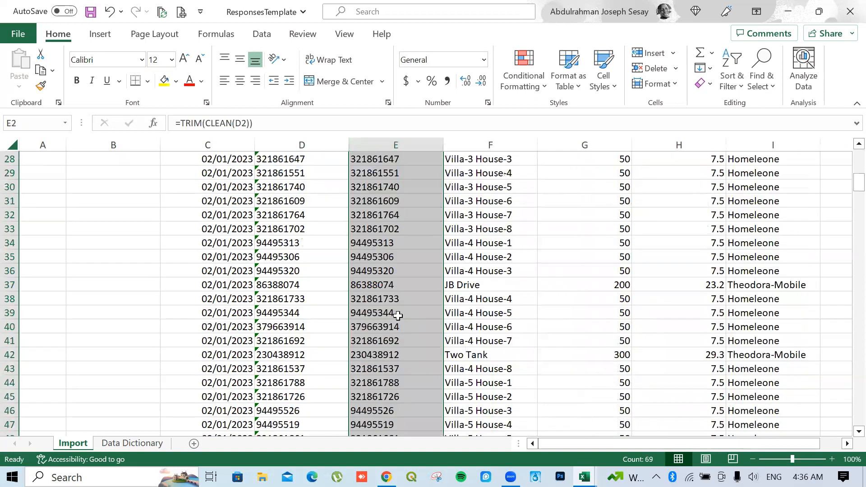
pyautogui.scroll(-8, 398, 316)
pyautogui.scroll(17, 398, 316)
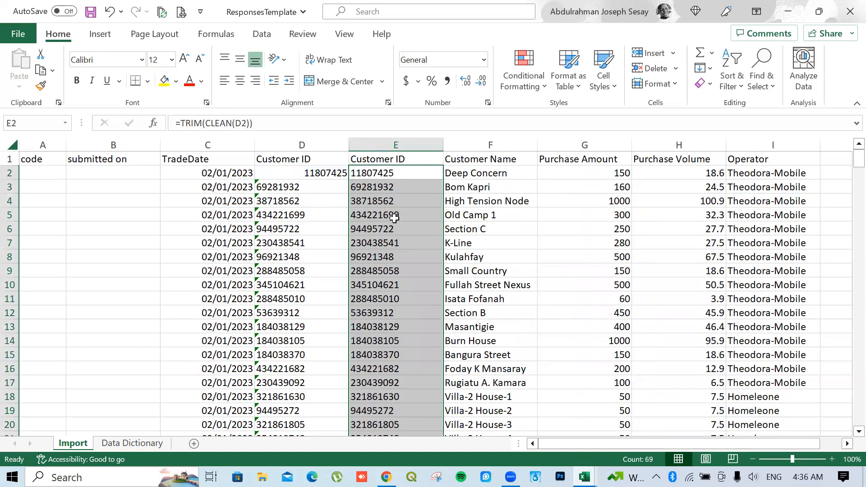
# Paste the cleaned Customer IDs as values and delete the original Customer ID column D
pyautogui.rightClick(396, 158)
pyautogui.click(437, 107)
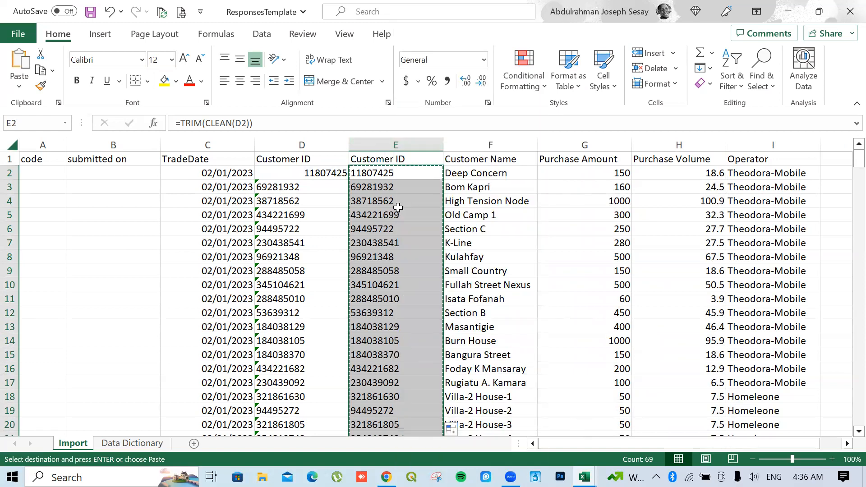
pyautogui.rightClick(397, 194)
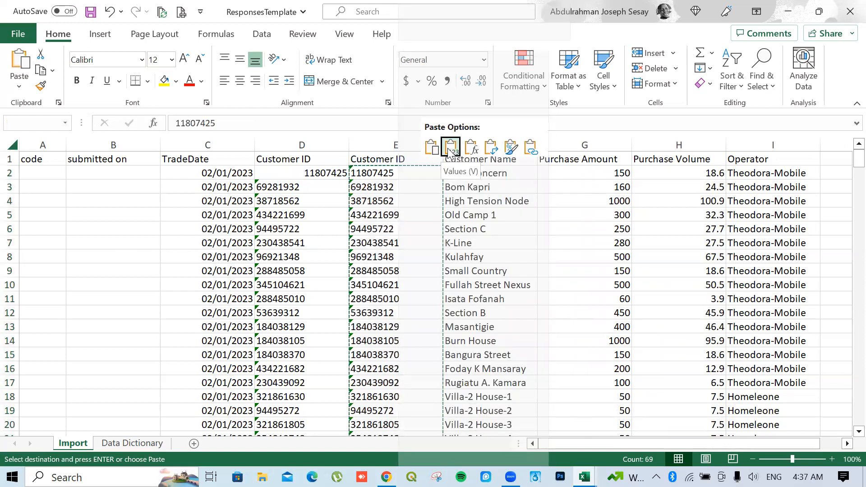
pyautogui.click(450, 149)
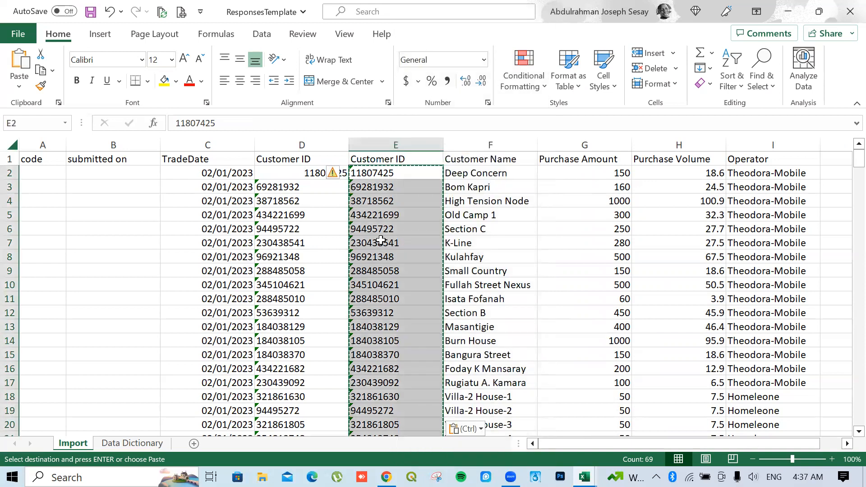
pyautogui.rightClick(301, 142)
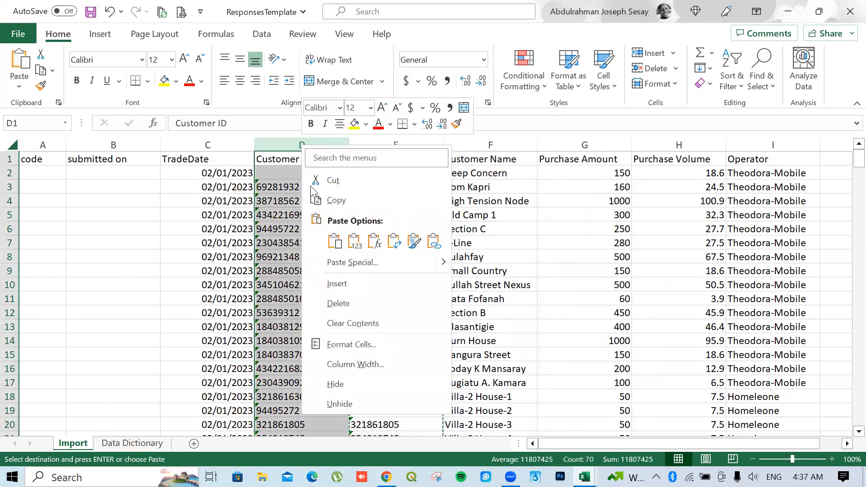
pyautogui.click(338, 305)
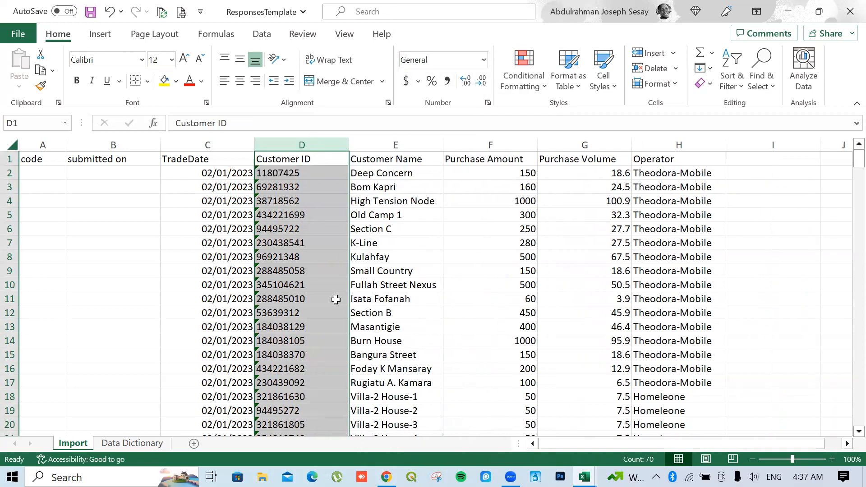
# Check the converted Customer IDs and save the ResponsesTemplate workbook
pyautogui.click(321, 280)
pyautogui.click(316, 204)
pyautogui.click(305, 256)
pyautogui.click(312, 282)
pyautogui.click(304, 340)
pyautogui.scroll(-1, 454, 263)
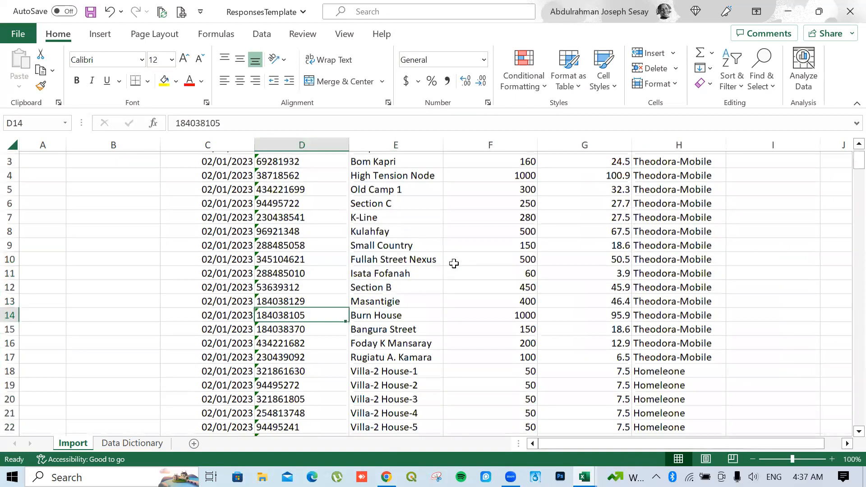
pyautogui.scroll(-5, 431, 248)
pyautogui.scroll(5, 415, 235)
pyautogui.scroll(-7, 395, 251)
pyautogui.scroll(4, 380, 273)
pyautogui.scroll(4, 378, 273)
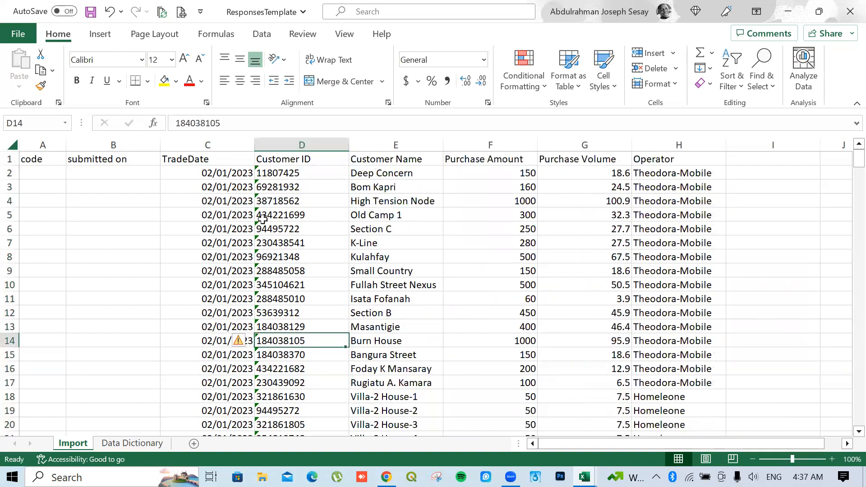
pyautogui.click(91, 12)
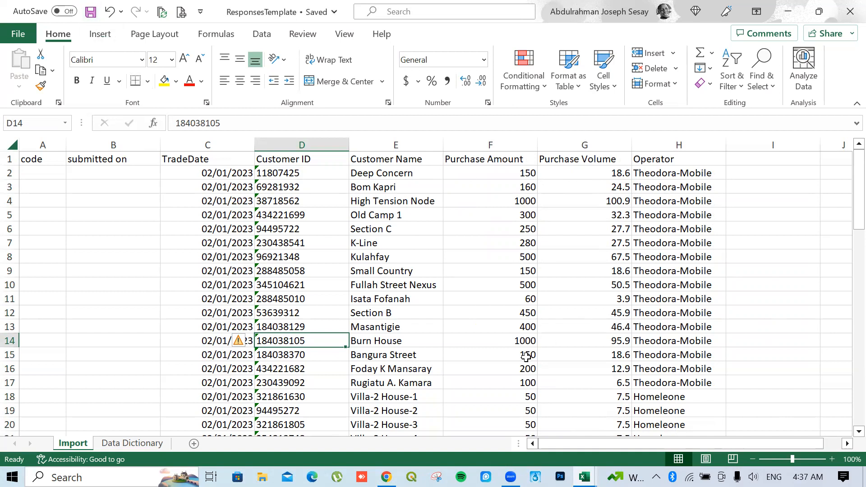
pyautogui.click(386, 477)
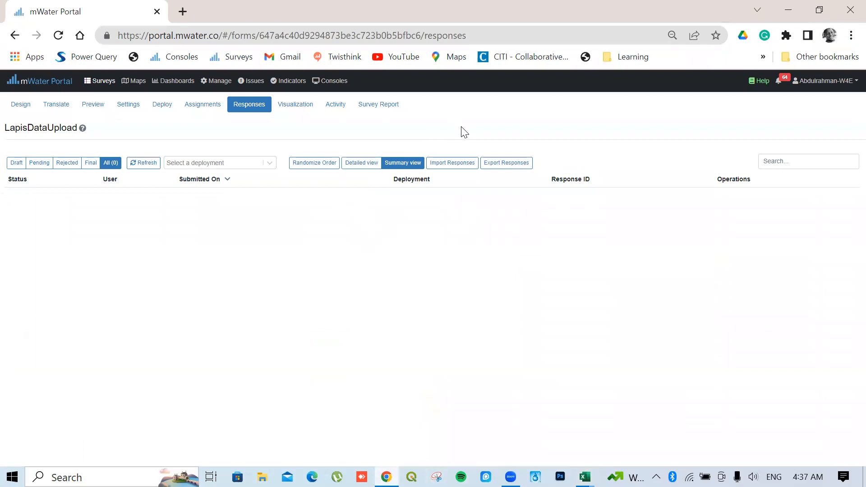
# Start a response import into the TestUpload deployment and load ResponsesTemplate from Downloads
pyautogui.click(440, 173)
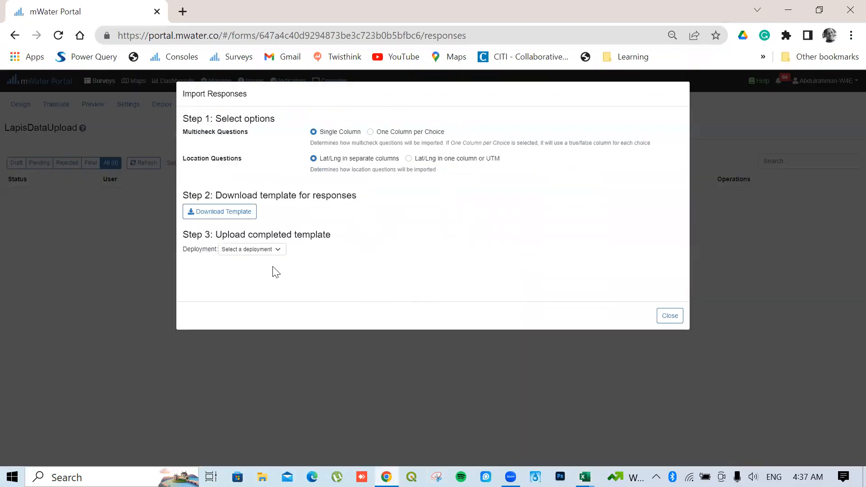
pyautogui.click(258, 250)
pyautogui.click(251, 265)
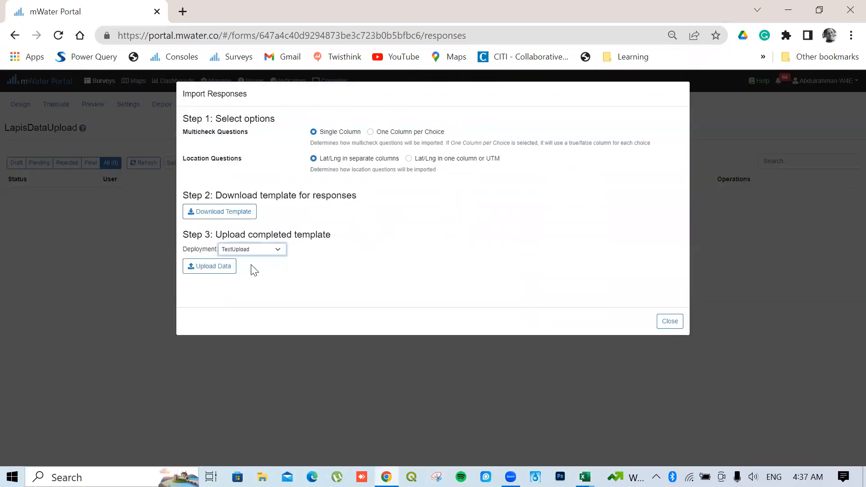
pyautogui.click(220, 269)
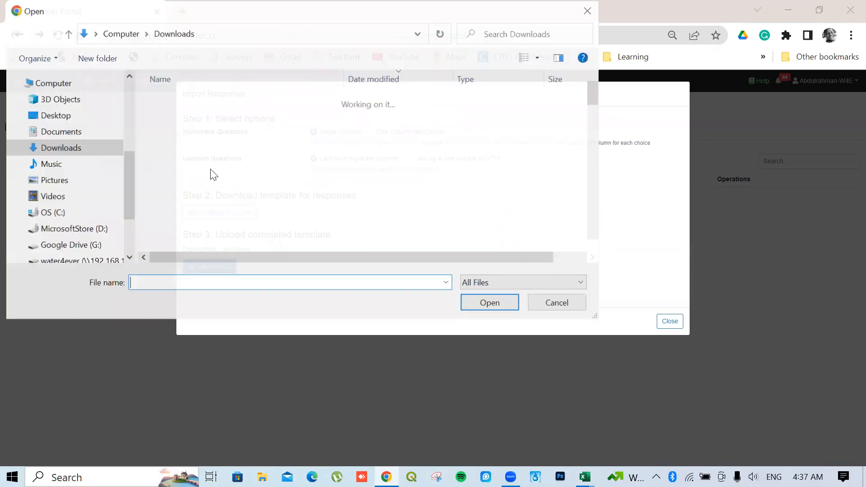
pyautogui.click(183, 118)
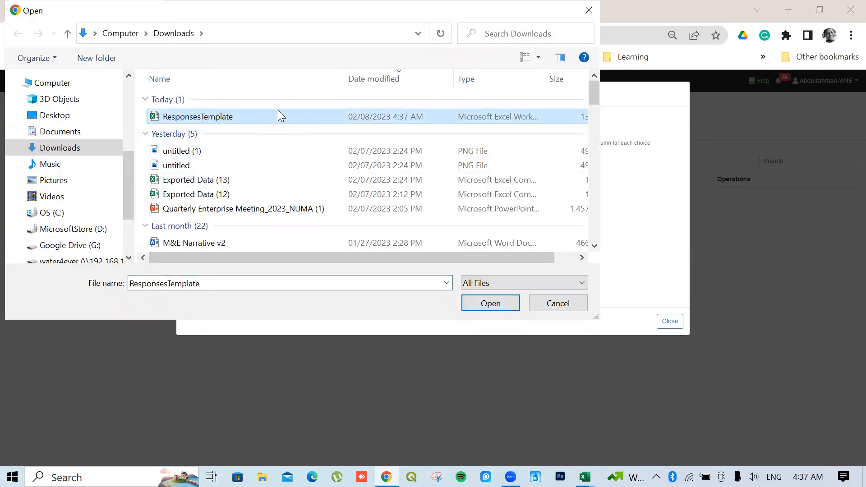
pyautogui.click(491, 306)
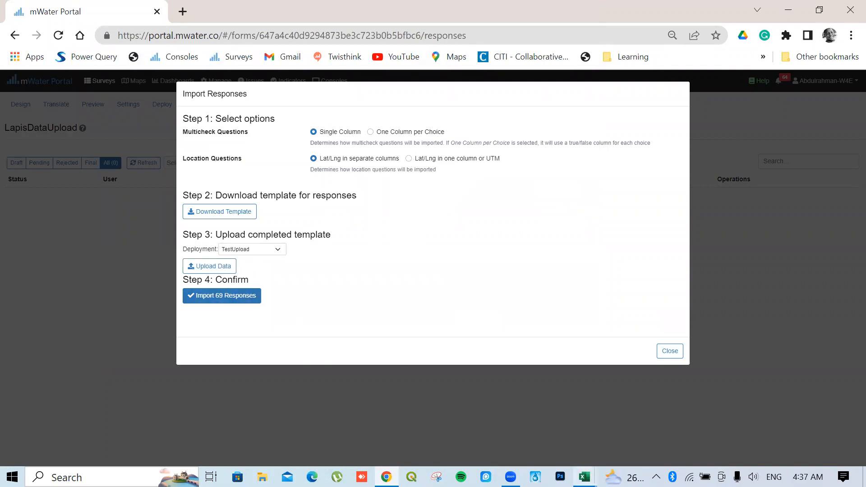
# Confirm the 69-record count in Excel, then import the 69 responses into mWater
pyautogui.moveTo(585, 477)
pyautogui.click(661, 418)
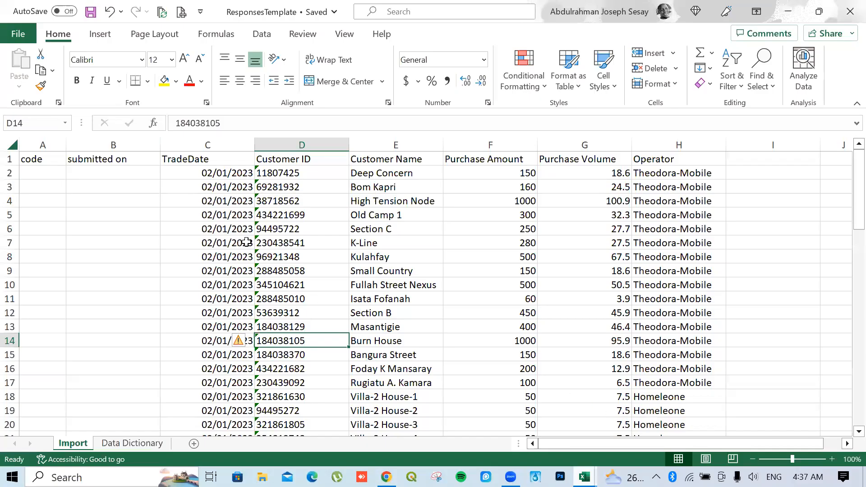
pyautogui.moveTo(286, 173); pyautogui.dragTo(316, 382)
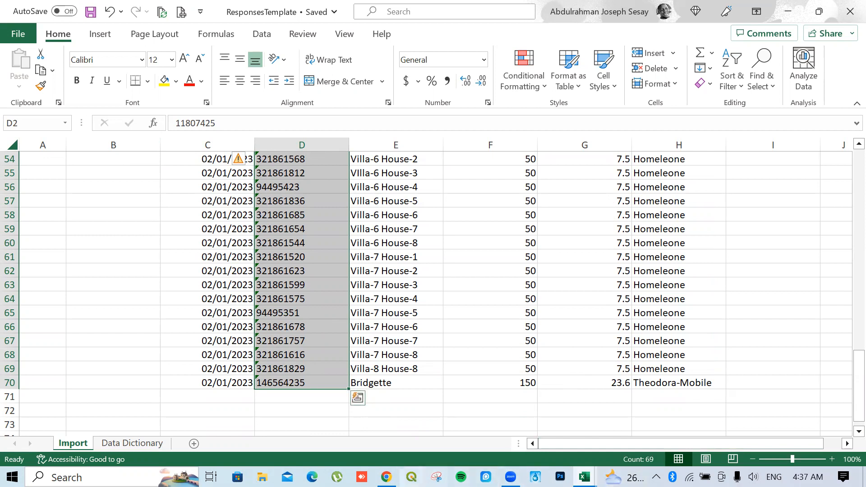
pyautogui.click(387, 477)
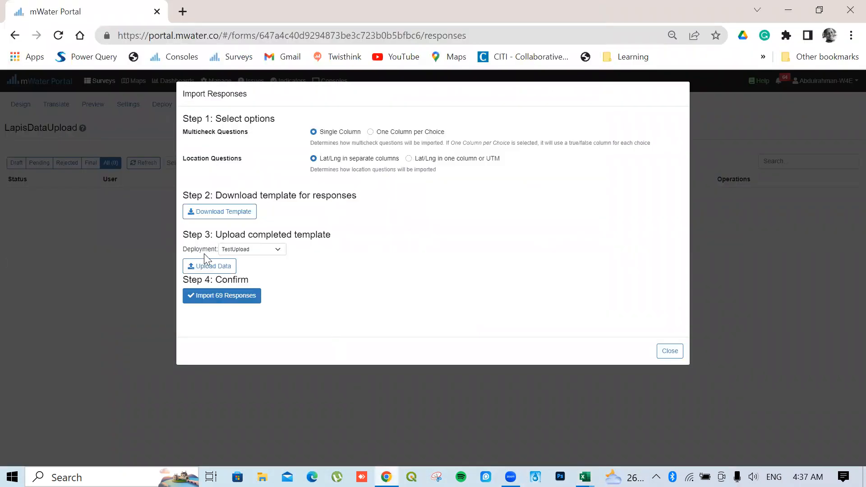
pyautogui.click(214, 298)
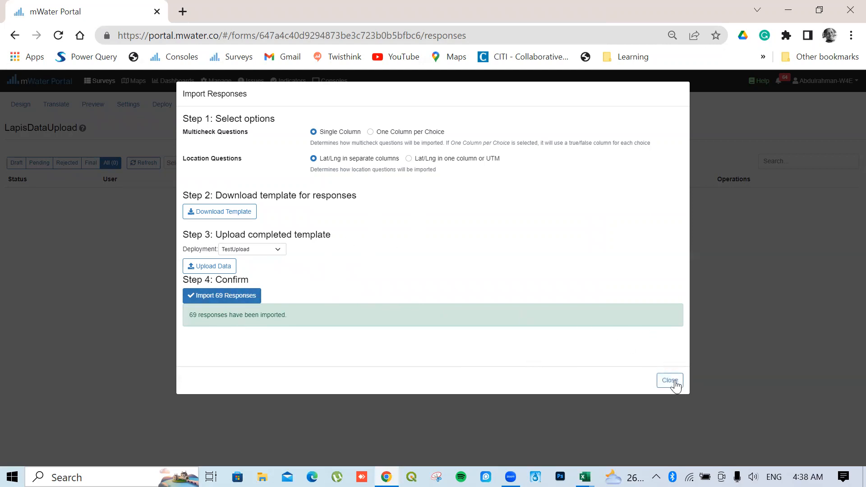
pyautogui.click(672, 382)
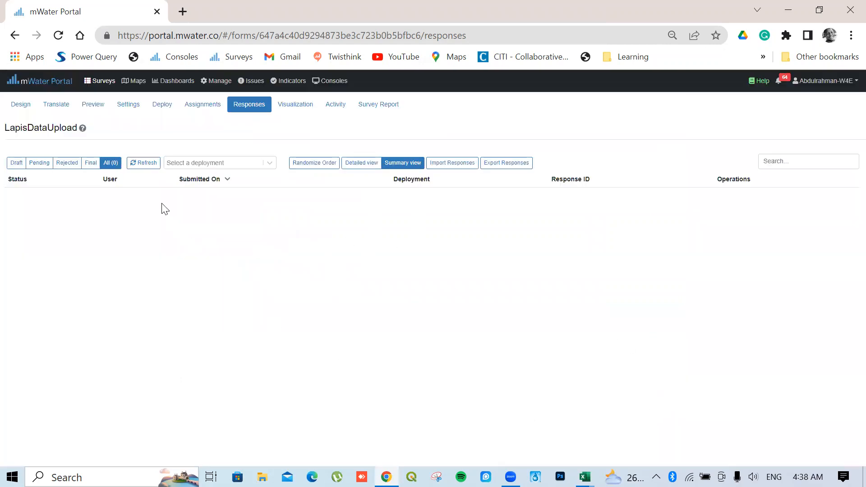
# Refresh the LapisDataUpload responses list to show the 69 imported Final records
pyautogui.click(147, 164)
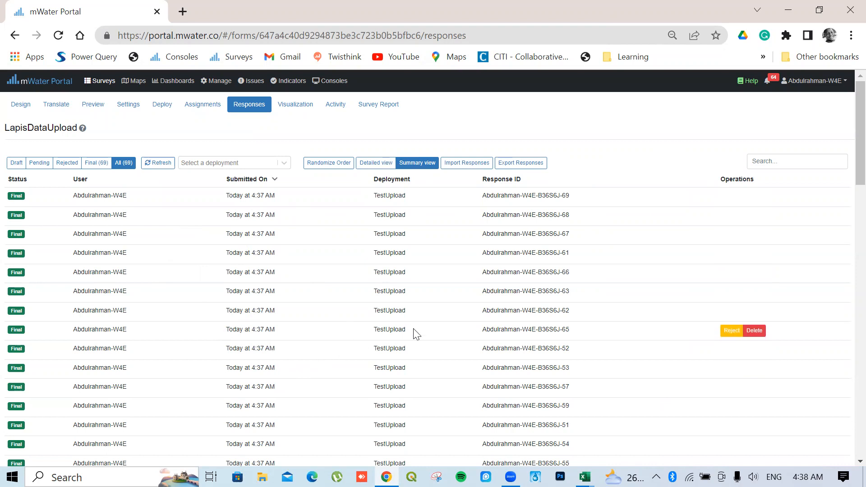
pyautogui.scroll(-2, 271, 310)
pyautogui.scroll(2, 271, 309)
# Open one imported response and check its customer details
pyautogui.click(120, 329)
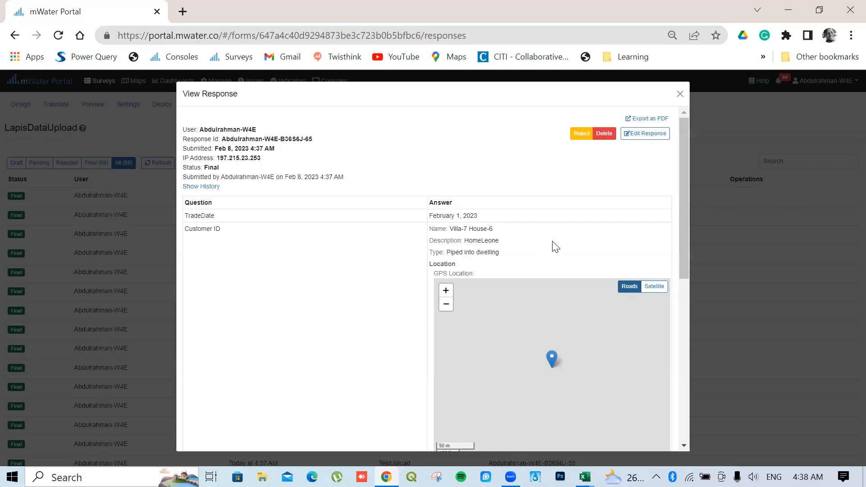
pyautogui.scroll(-8, 552, 237)
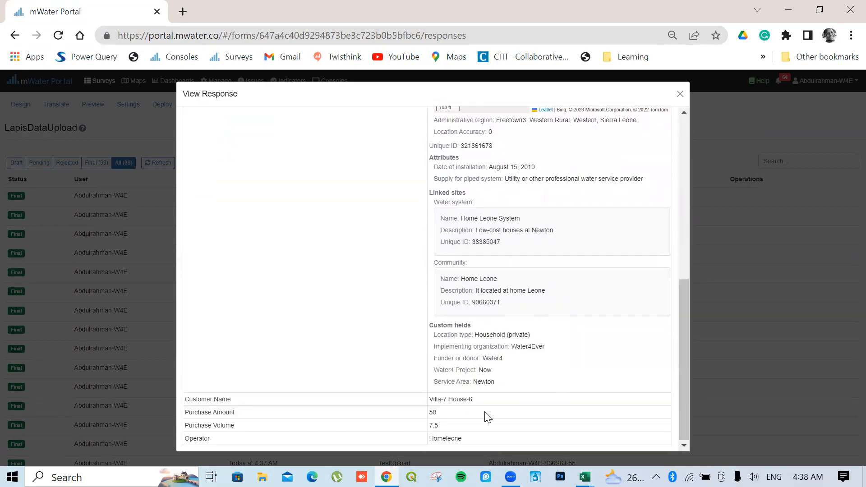
pyautogui.scroll(6, 542, 316)
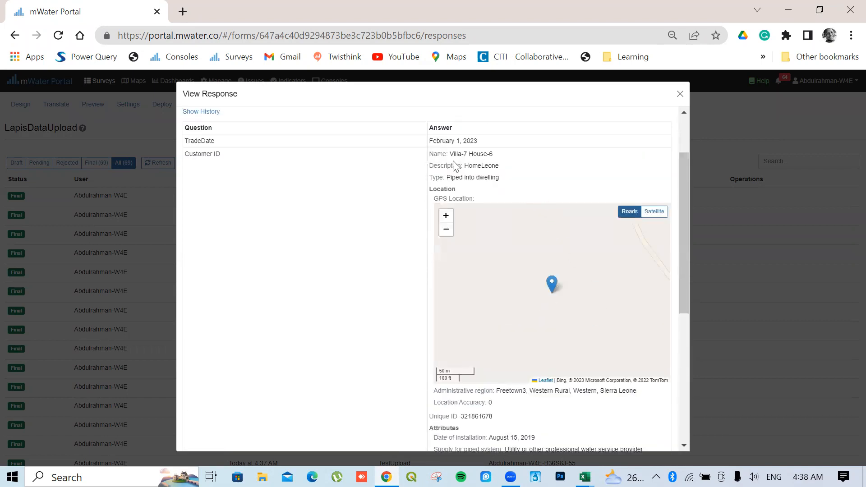
pyautogui.scroll(-2, 535, 416)
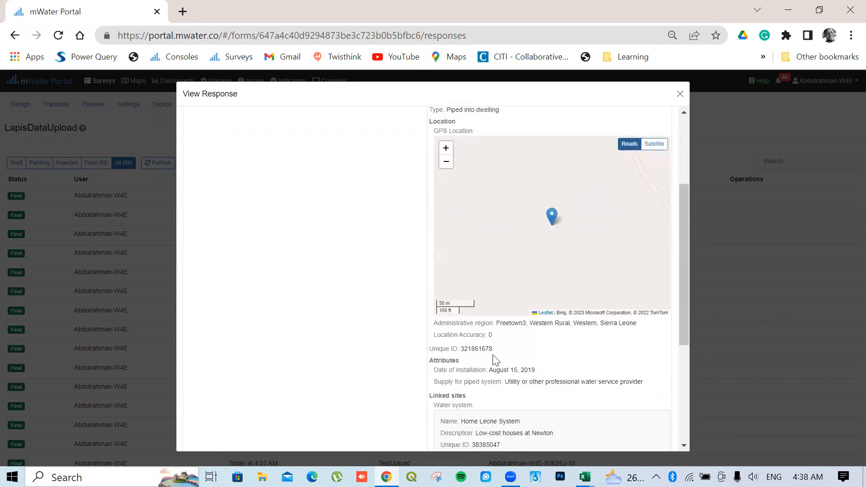
pyautogui.scroll(-5, 514, 374)
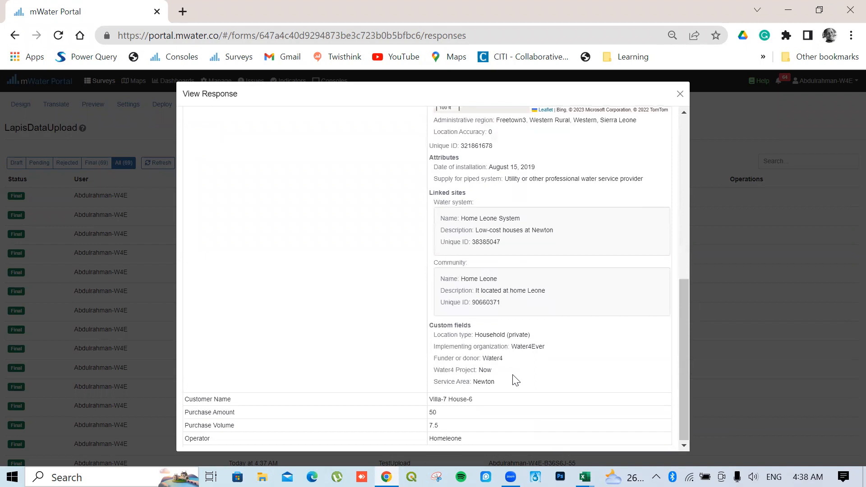
pyautogui.scroll(6, 515, 380)
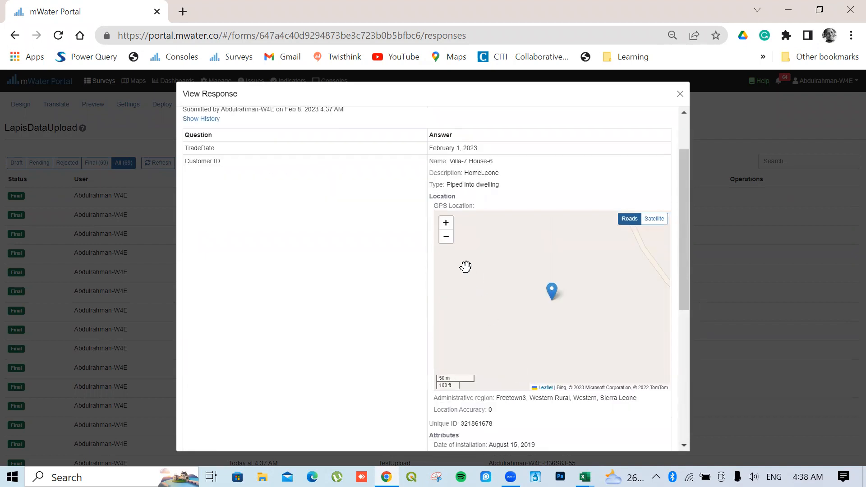
pyautogui.scroll(-1, 554, 427)
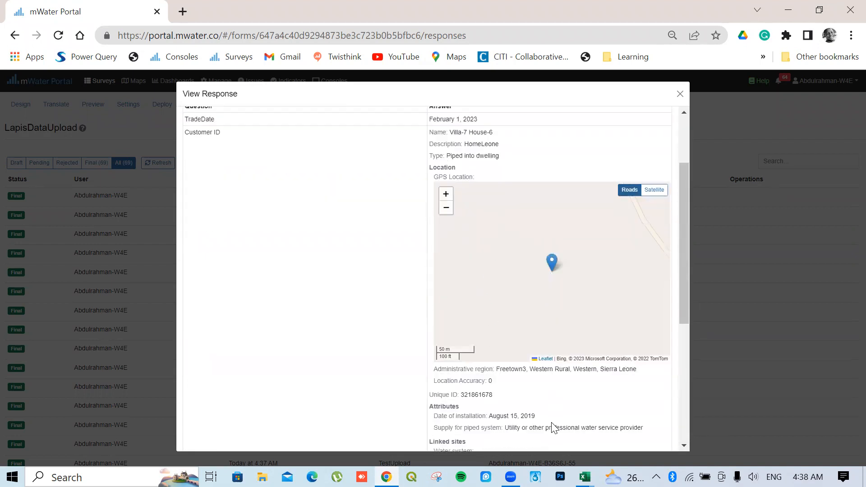
pyautogui.scroll(-5, 551, 425)
pyautogui.scroll(6, 677, 148)
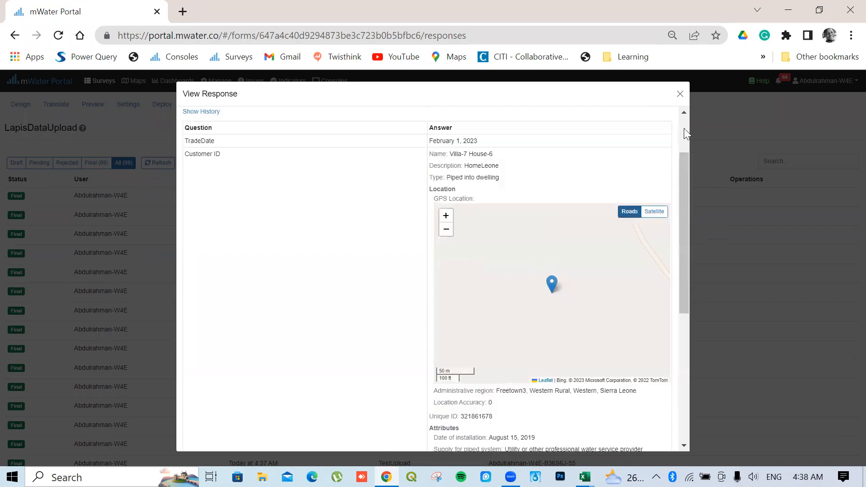
pyautogui.click(680, 94)
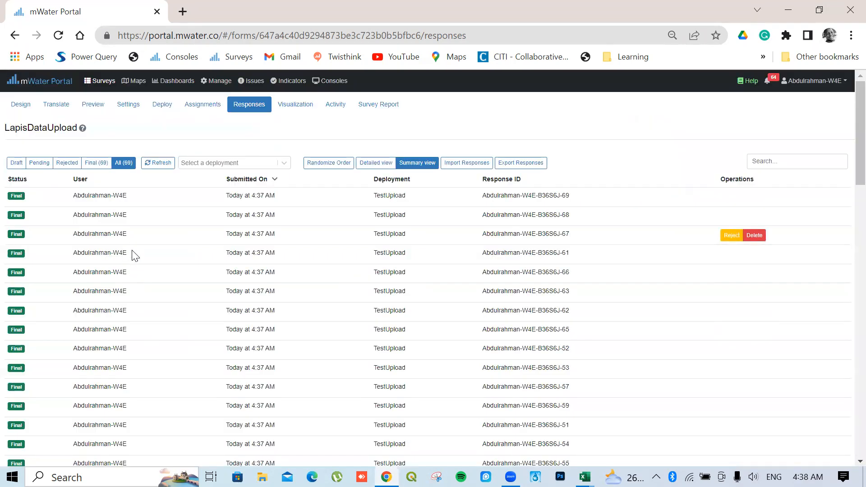
pyautogui.click(100, 217)
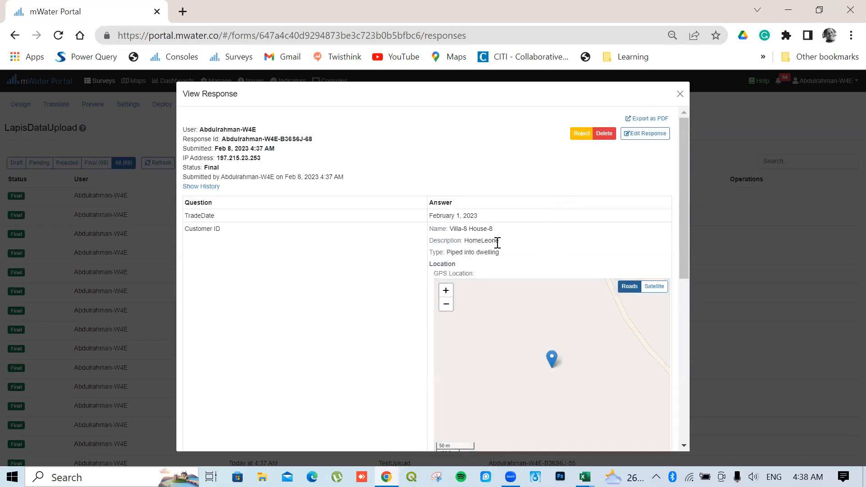
pyautogui.click(681, 96)
pyautogui.scroll(-15, 348, 330)
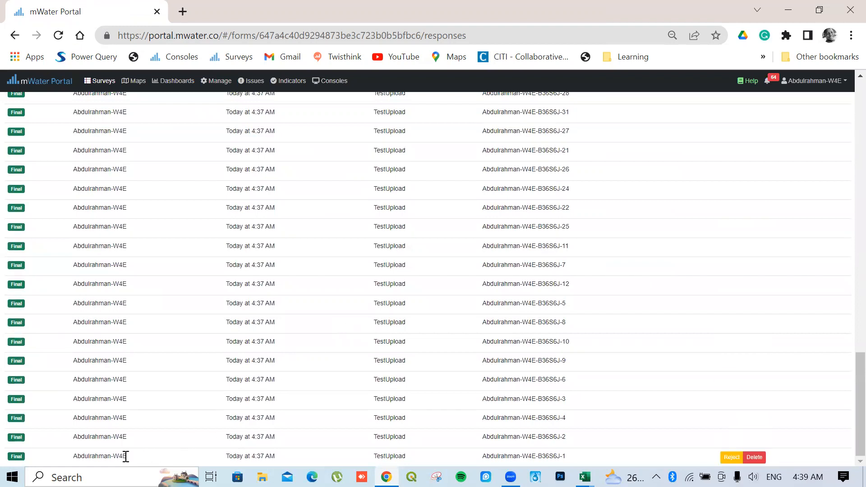
pyautogui.click(124, 458)
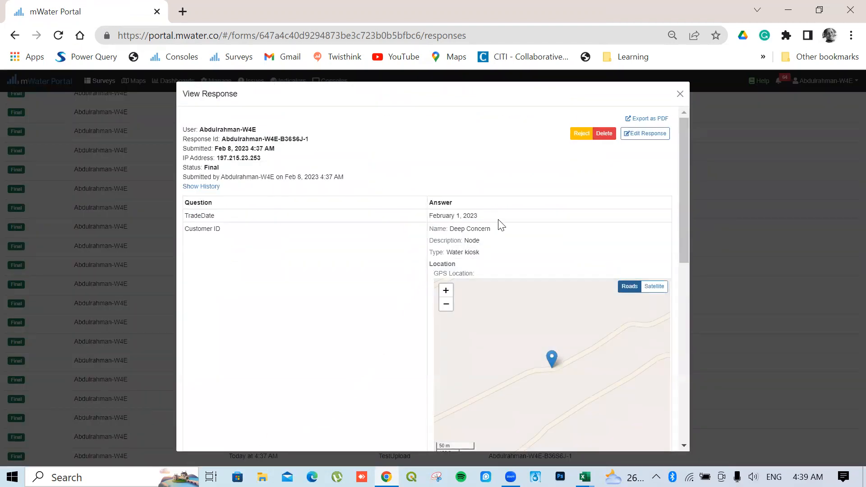
pyautogui.scroll(-7, 503, 220)
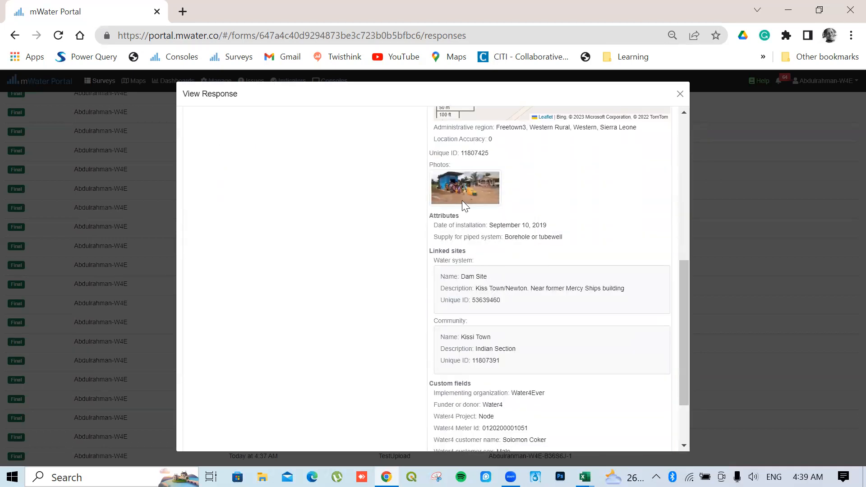
pyautogui.scroll(-2, 557, 348)
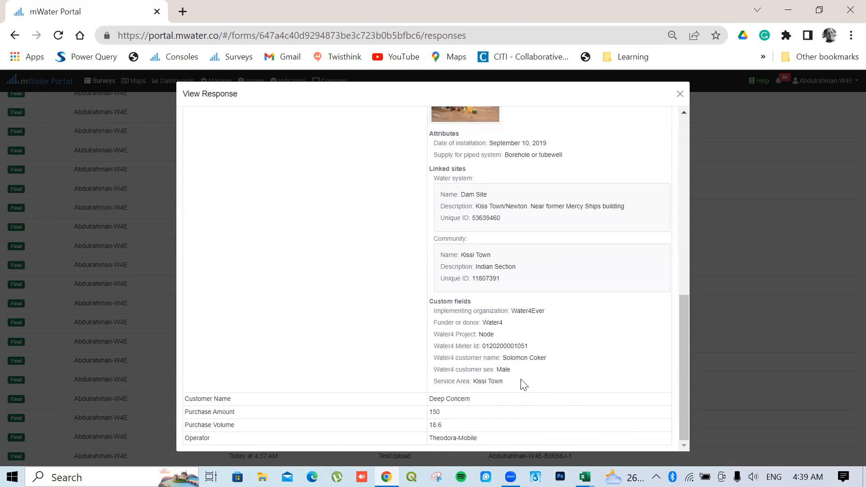
pyautogui.scroll(10, 541, 416)
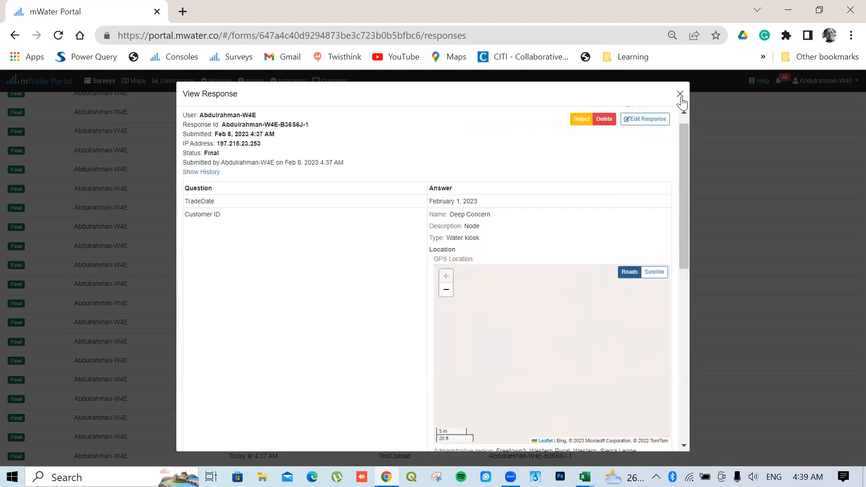
pyautogui.click(681, 94)
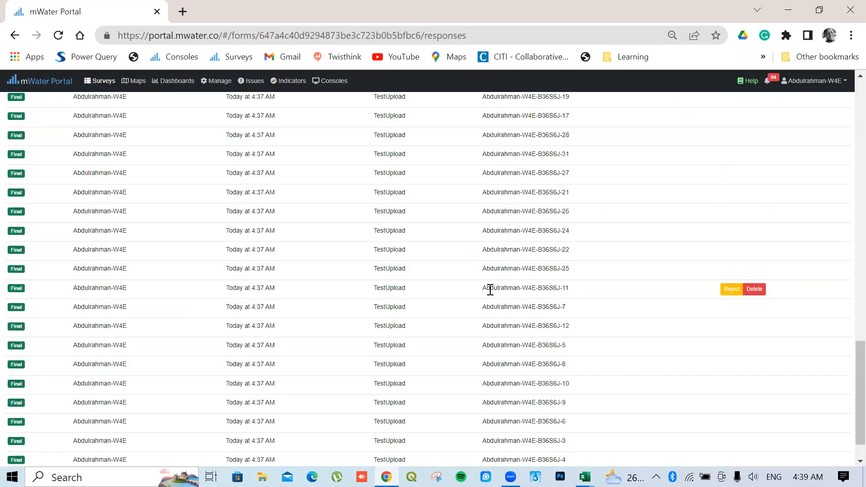
pyautogui.scroll(10, 491, 291)
pyautogui.scroll(2, 494, 295)
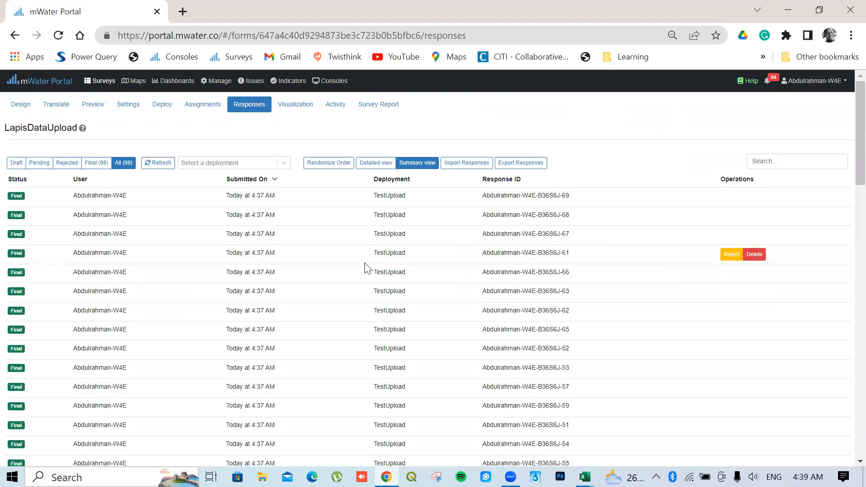